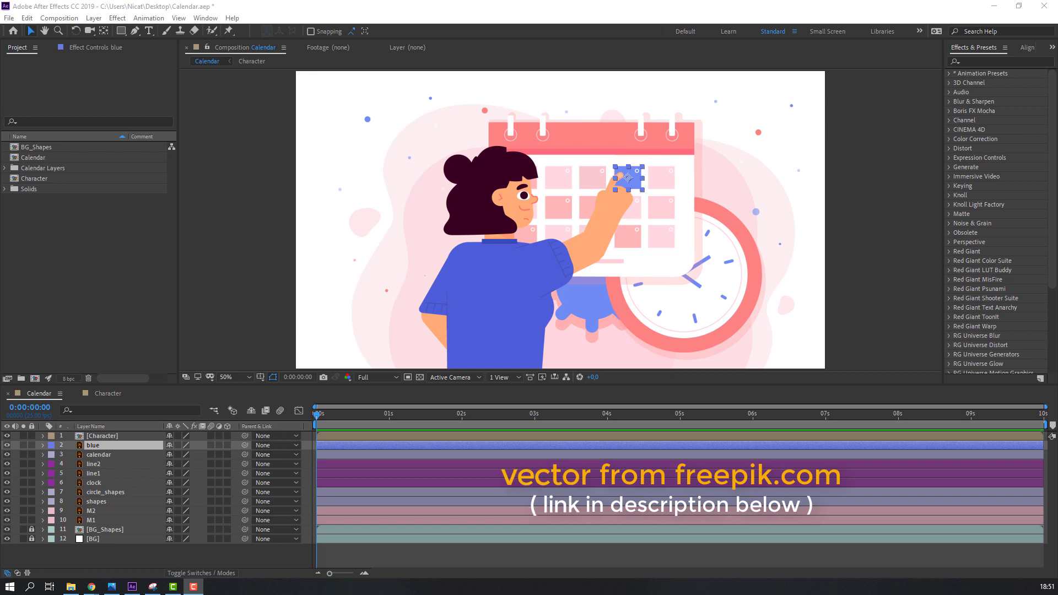
- Open the Character composition and move the anchor point of hand layer 1 down to the wrist, isolating the layer meanwhile
click(195, 557)
double_click(101, 438)
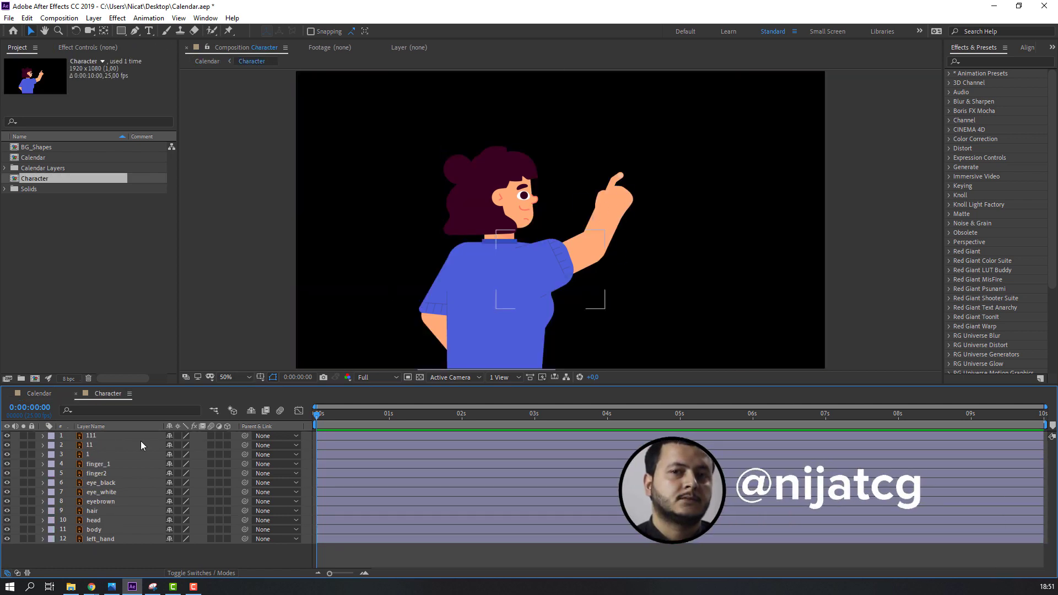
click(618, 194)
key(period)
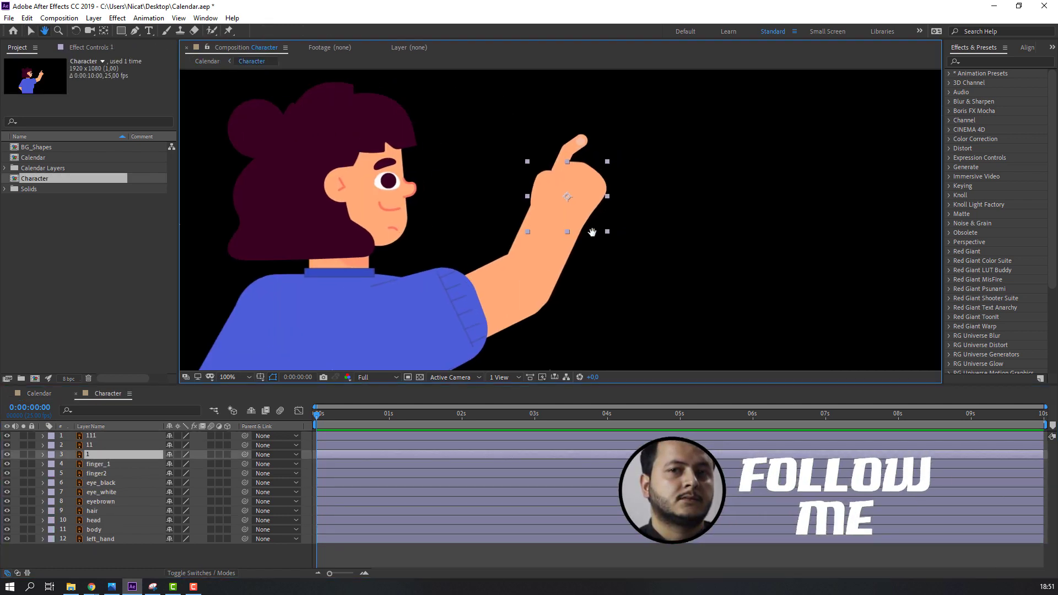
click(23, 454)
click(103, 31)
drag(568, 197, 561, 216)
click(31, 32)
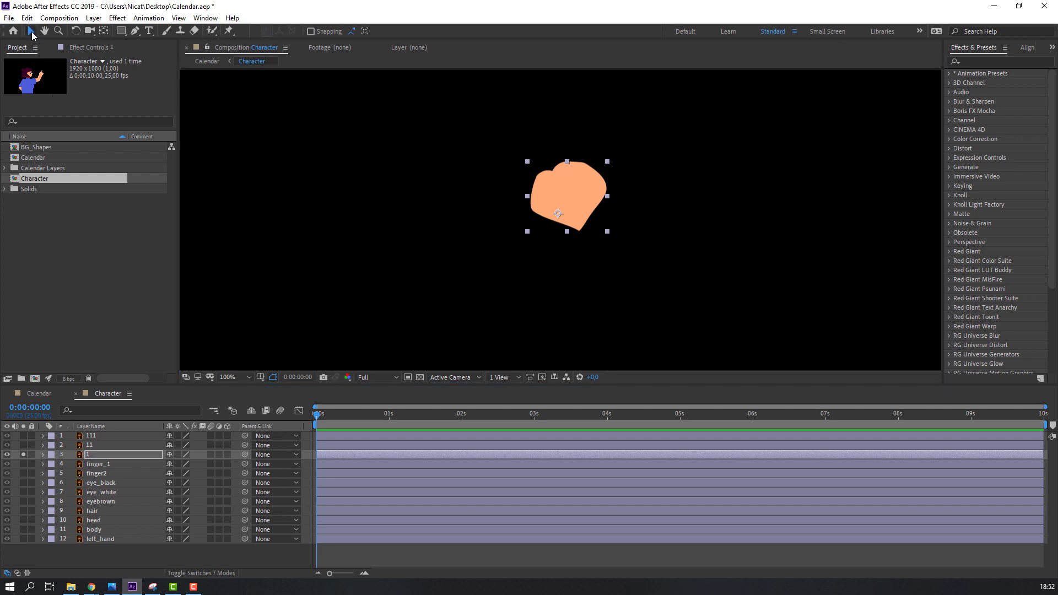
click(23, 454)
- Isolate forearm layer 11, move its anchor point to the elbow end, and restore the other layers' display
click(100, 445)
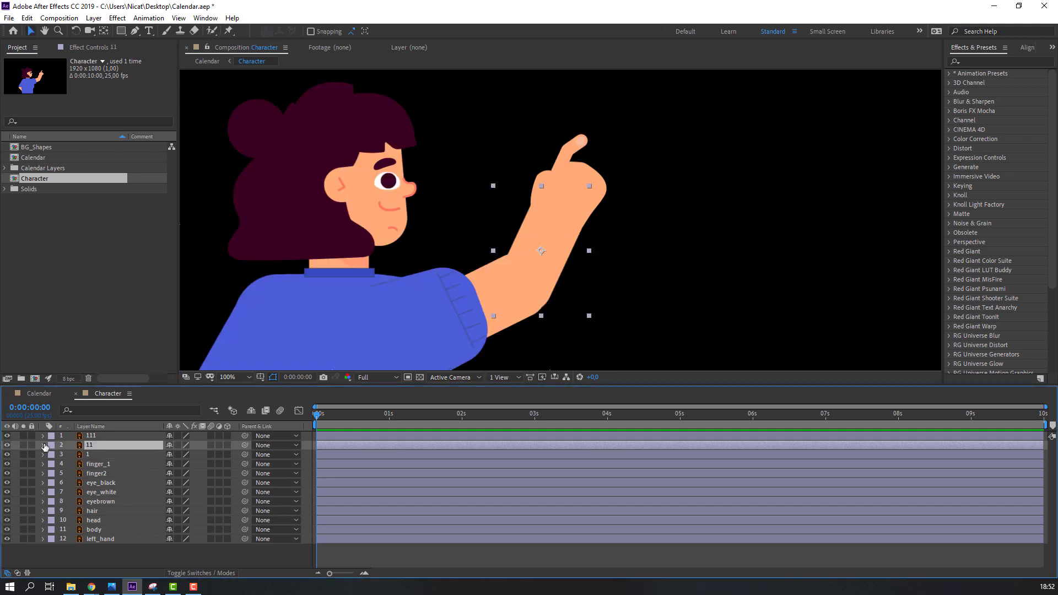
click(25, 445)
key(y)
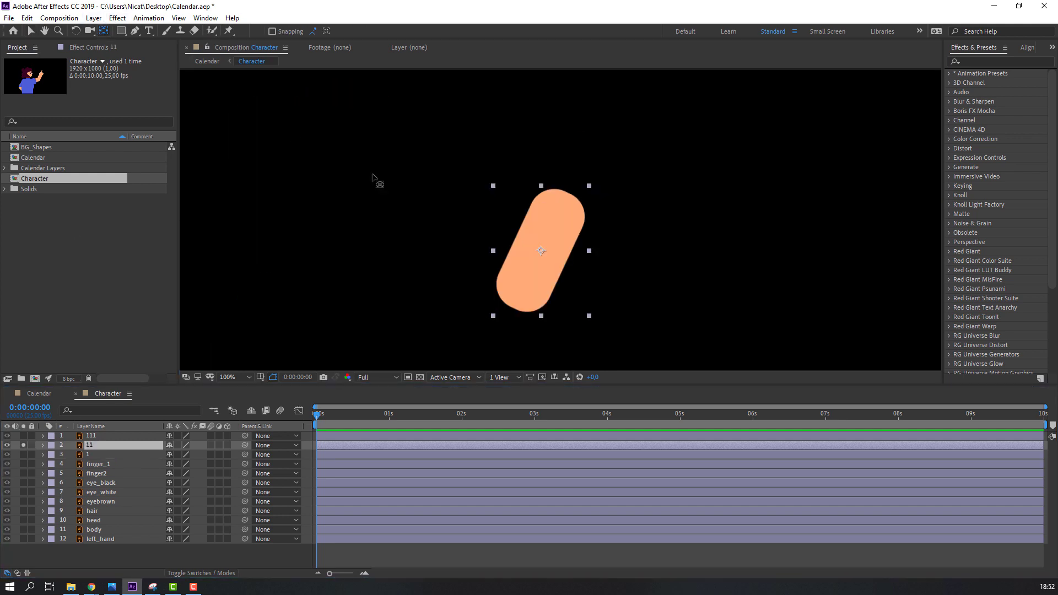
drag(543, 248, 514, 305)
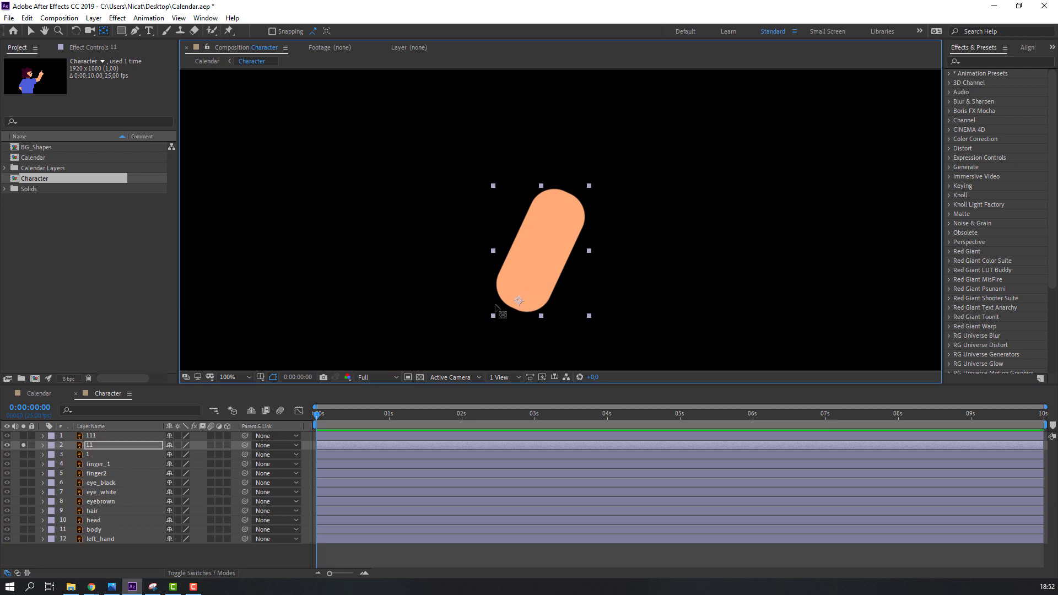
click(23, 445)
- Isolate upper-arm layer 111, move its anchor point to the shoulder end, and restore the other layers' display
click(77, 436)
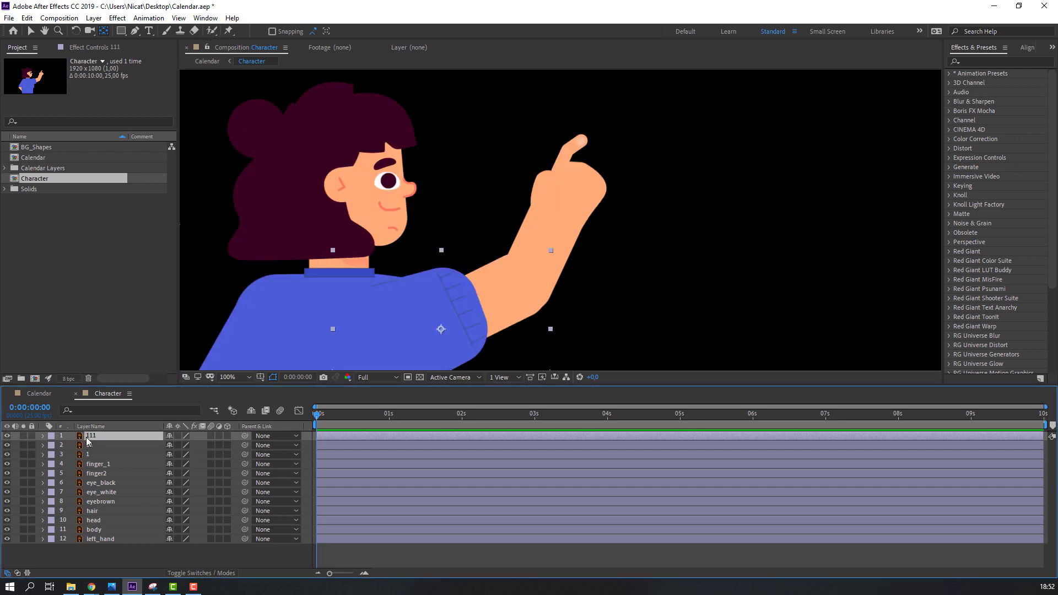
click(23, 436)
drag(425, 258, 341, 279)
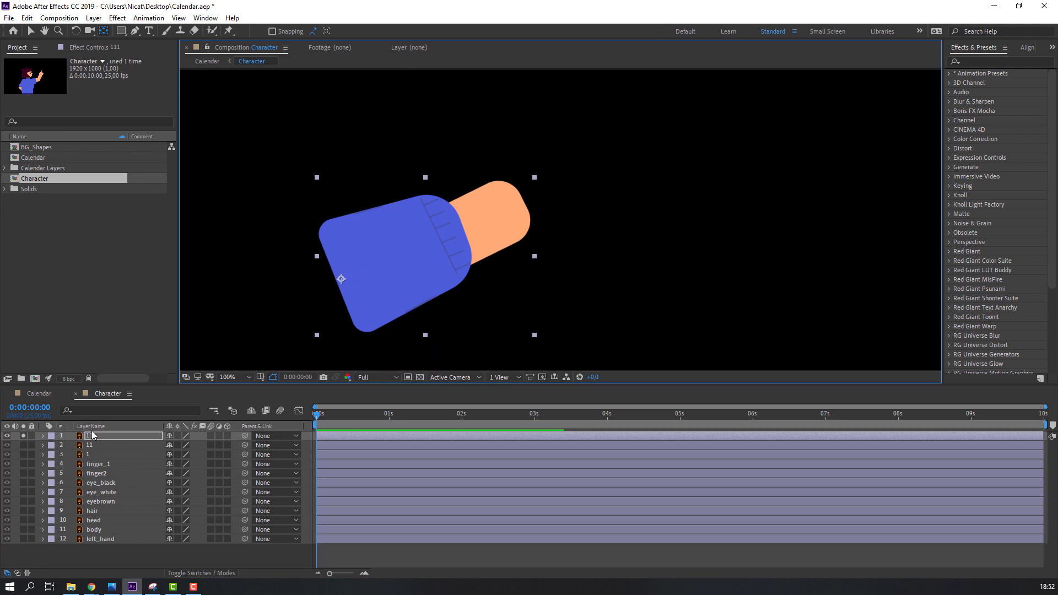
click(23, 436)
- Parent hand layer 1 to layer 11, layer 11 to layer 111, and layer 111 to body
click(92, 455)
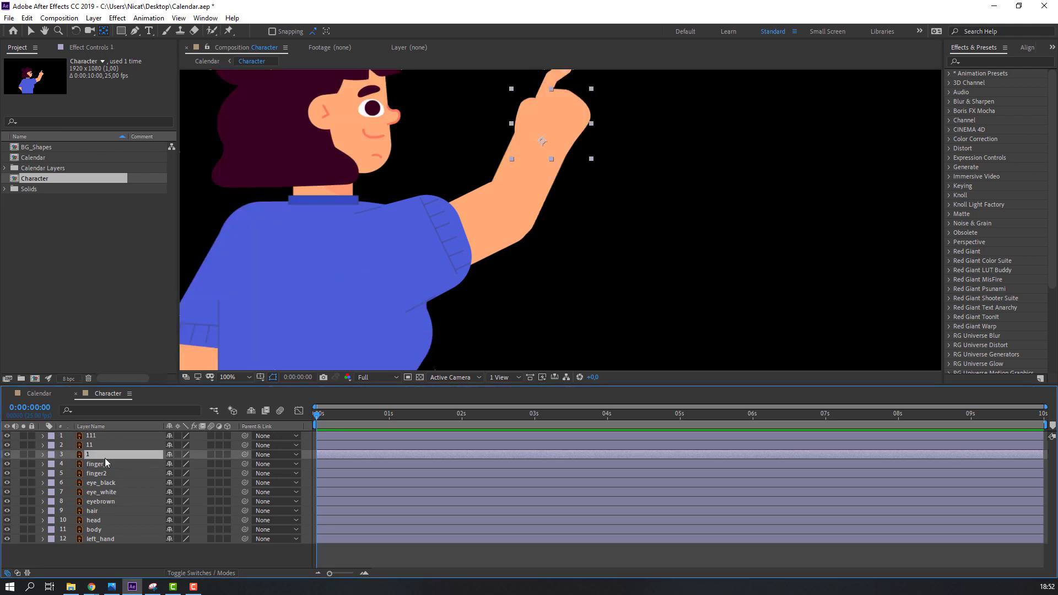
drag(246, 455, 89, 445)
drag(245, 445, 94, 435)
click(91, 435)
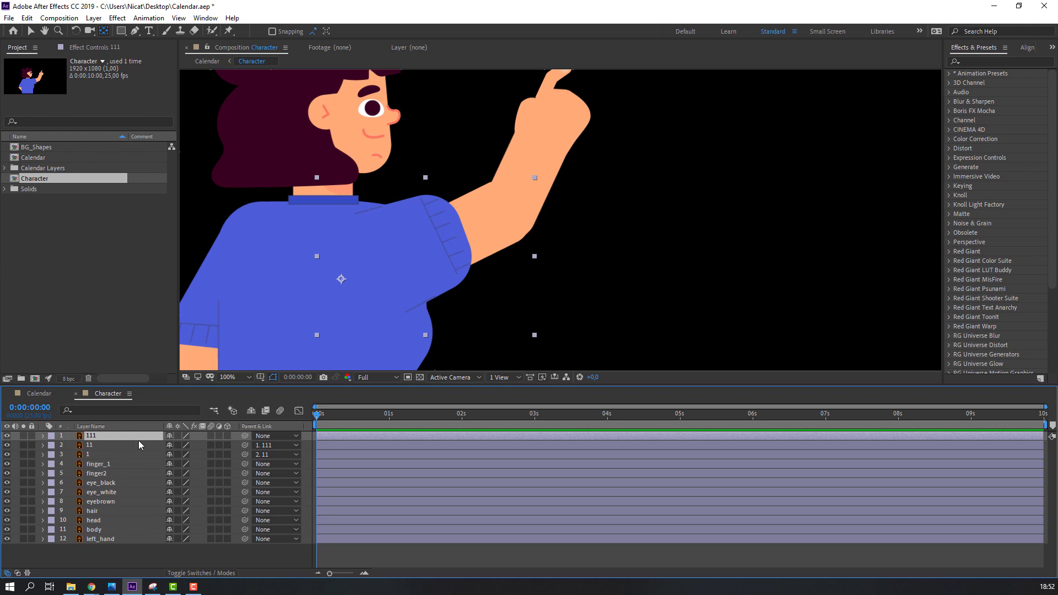
drag(245, 436, 102, 530)
- Move the body layer's anchor point to the middle of the torso's bottom edge
click(96, 530)
scroll(379, 288, down, 1)
drag(379, 290, 392, 201)
scroll(366, 227, up, 1)
drag(362, 140, 370, 289)
click(31, 32)
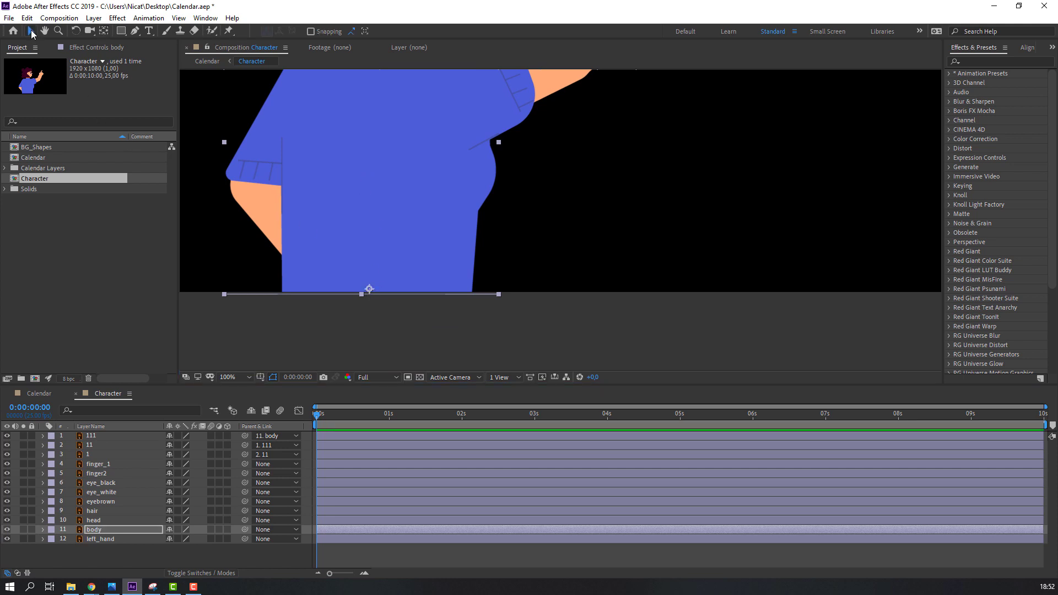
- Isolate the head layer, move its anchor point to the base of the head near the neck, and end the isolation
click(98, 521)
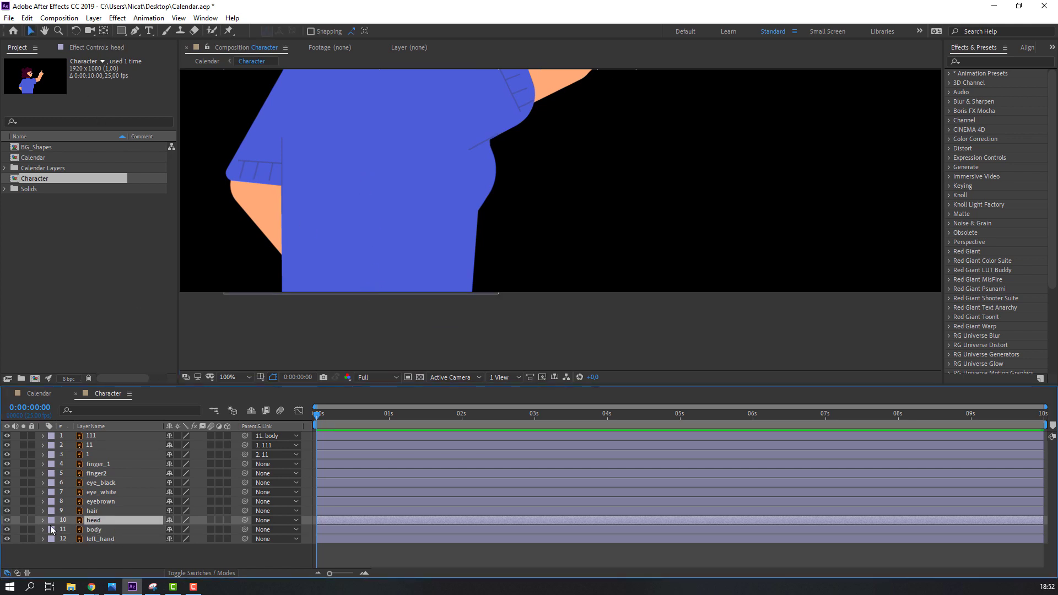
click(23, 521)
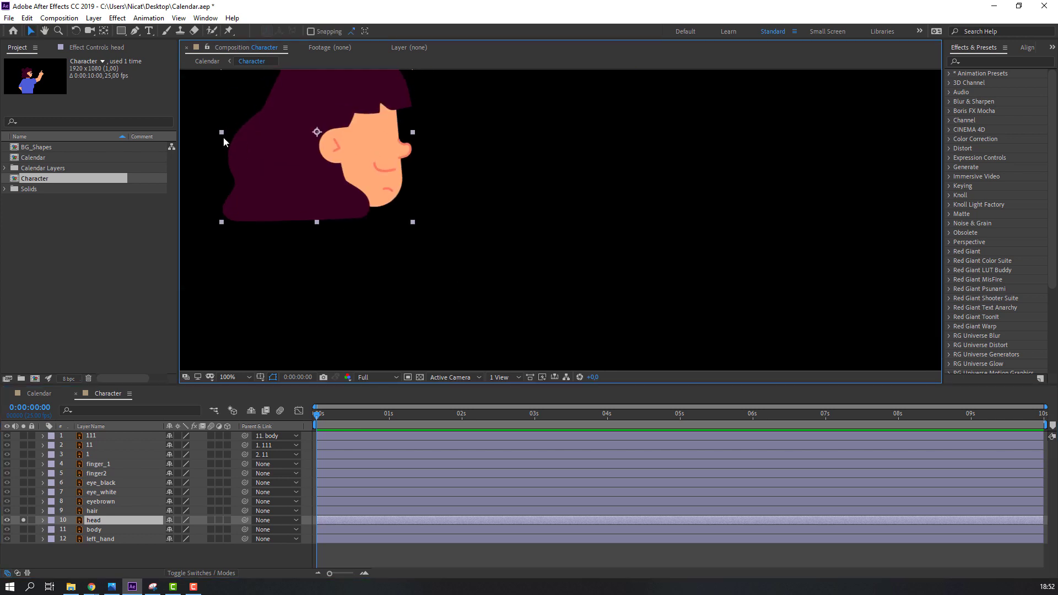
click(104, 30)
drag(319, 134, 351, 201)
click(31, 32)
click(23, 521)
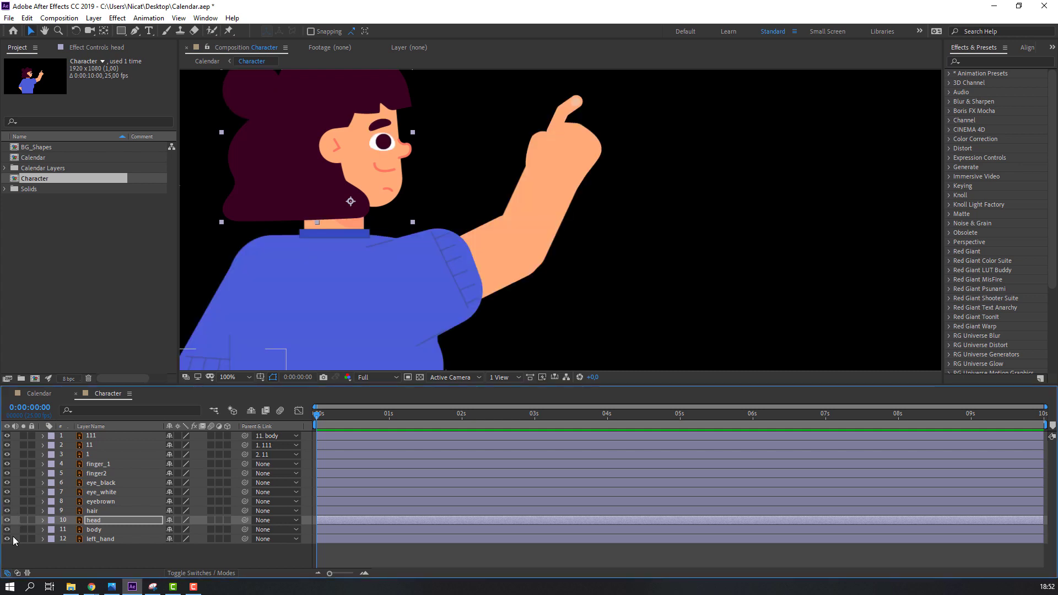
- Isolate the hair layer and move the bun's anchor point to its lower inner edge where it meets the head
click(90, 512)
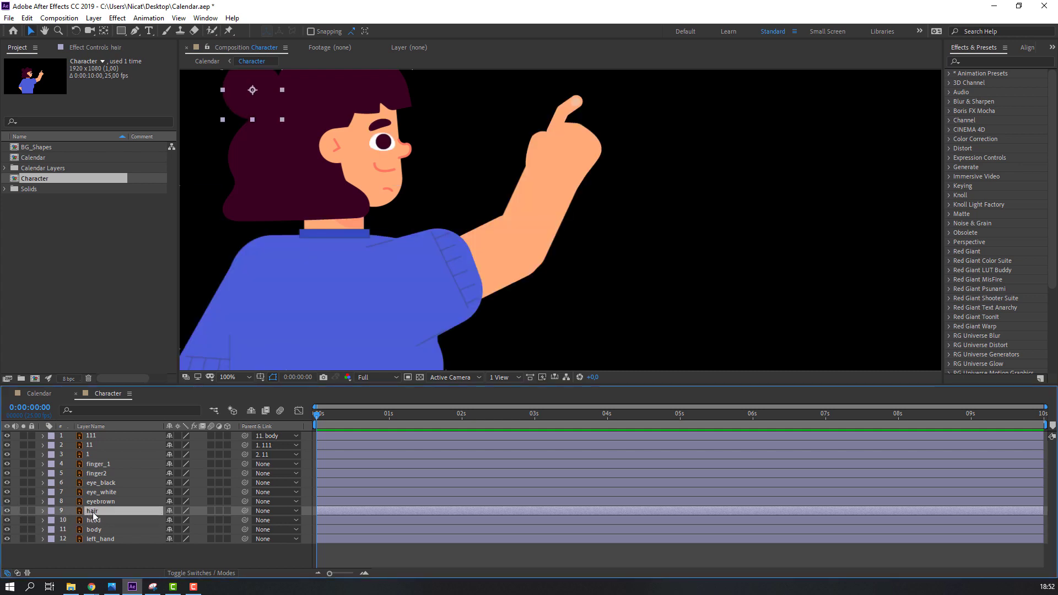
click(23, 511)
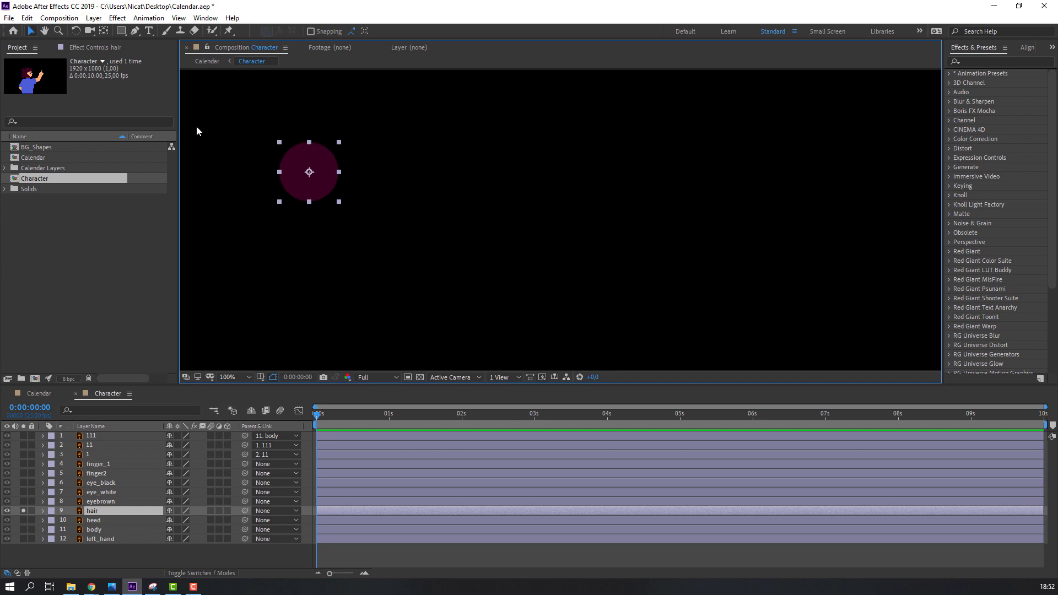
click(104, 31)
drag(309, 172, 328, 185)
click(31, 31)
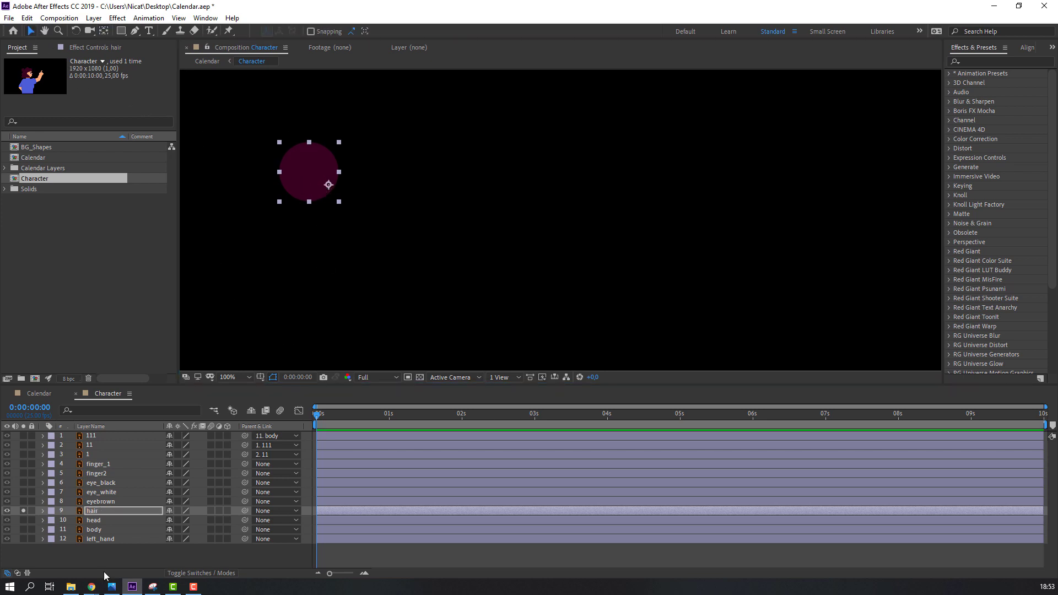
click(23, 510)
click(134, 557)
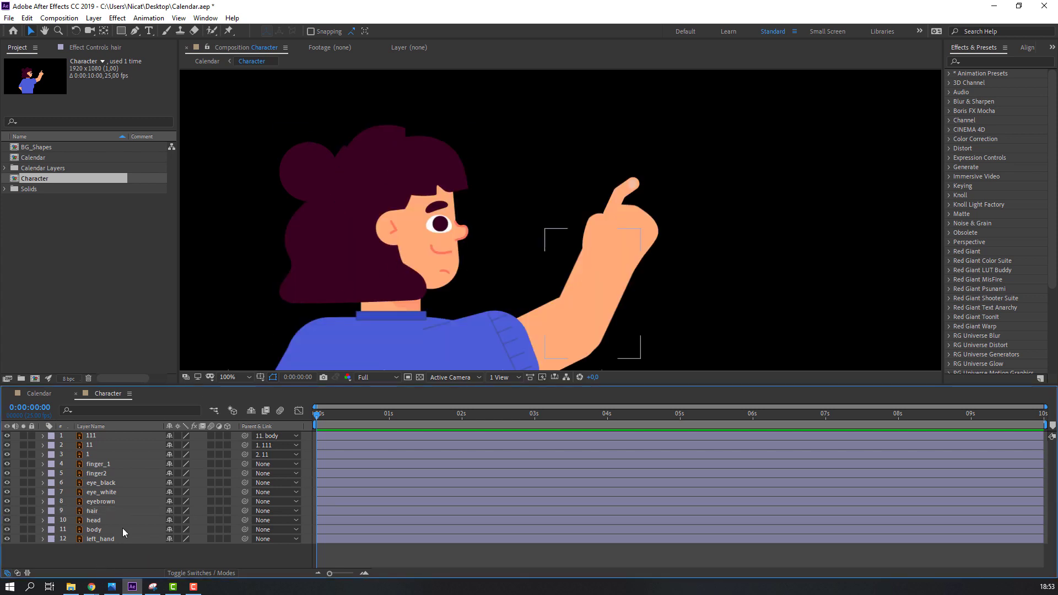
- Pre-compose the eye_black, eye_white, eyebrown, hair and head layers into a new composition named HEAD
drag(405, 273, 404, 260)
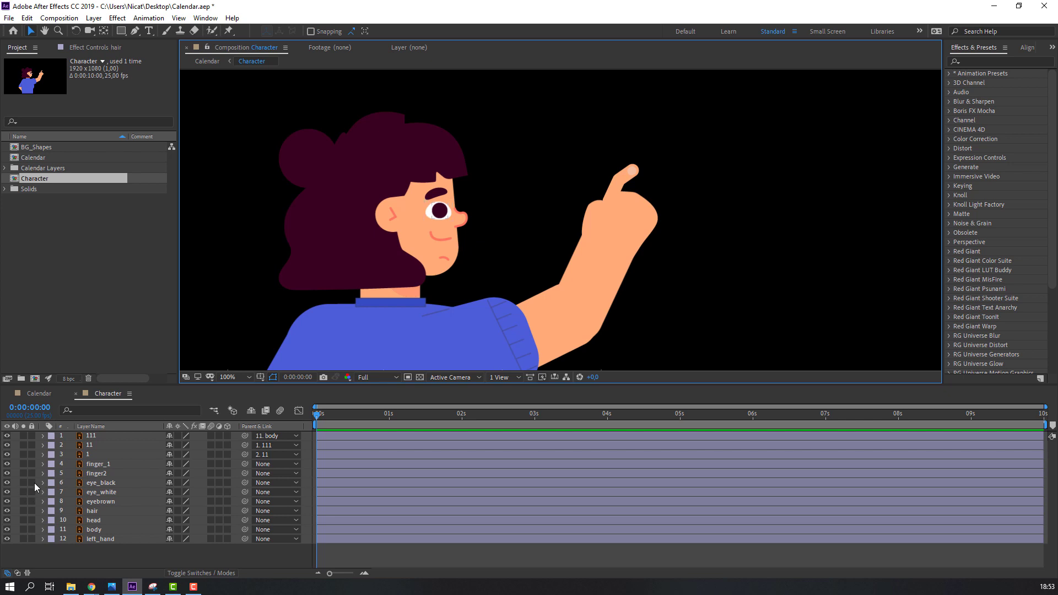
click(115, 483)
ctrl+click(114, 492)
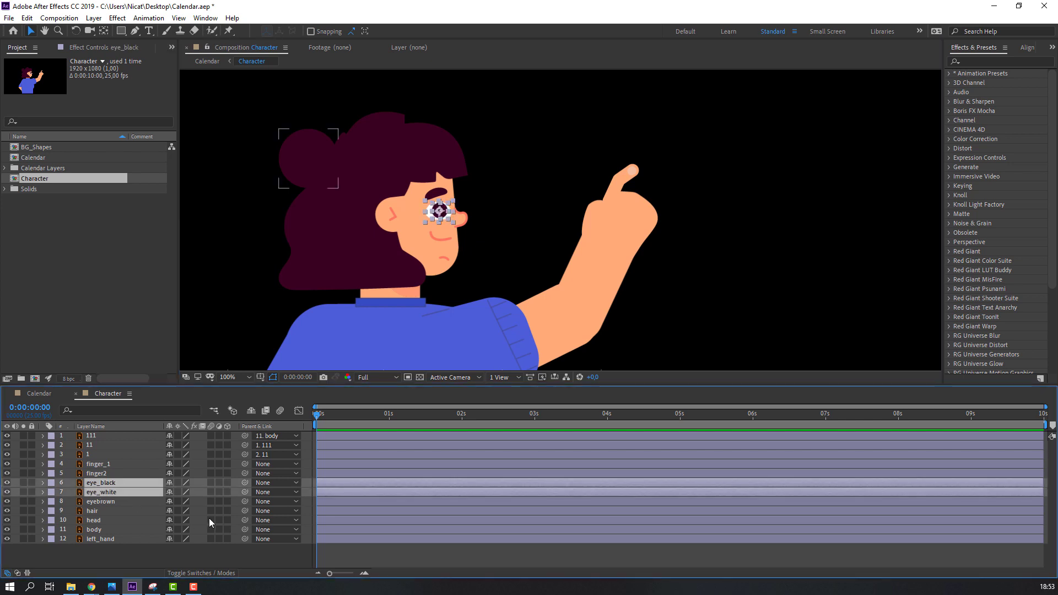
ctrl+click(116, 501)
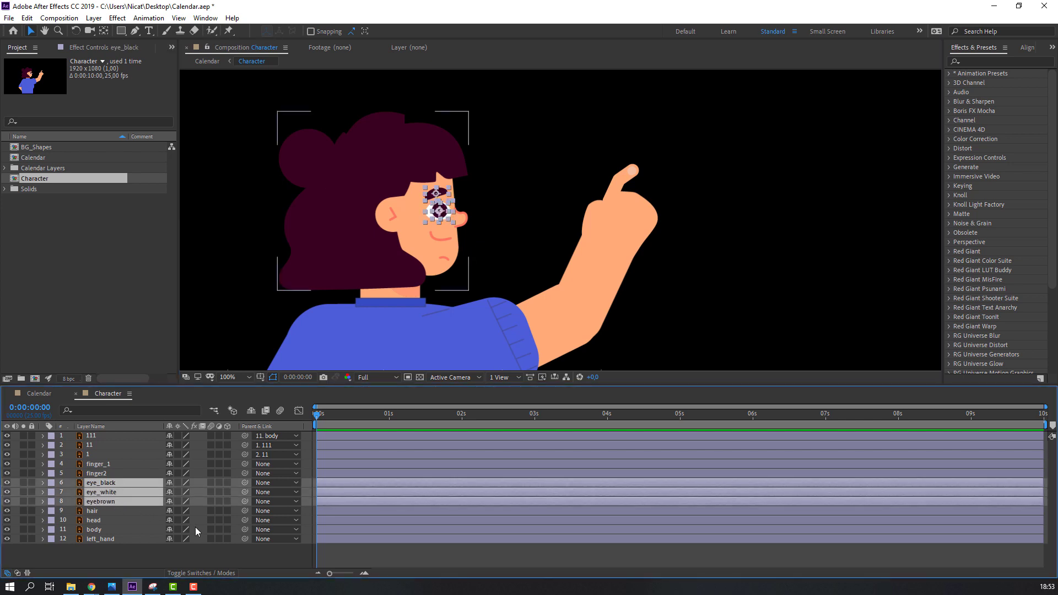
ctrl+click(98, 512)
ctrl+click(95, 522)
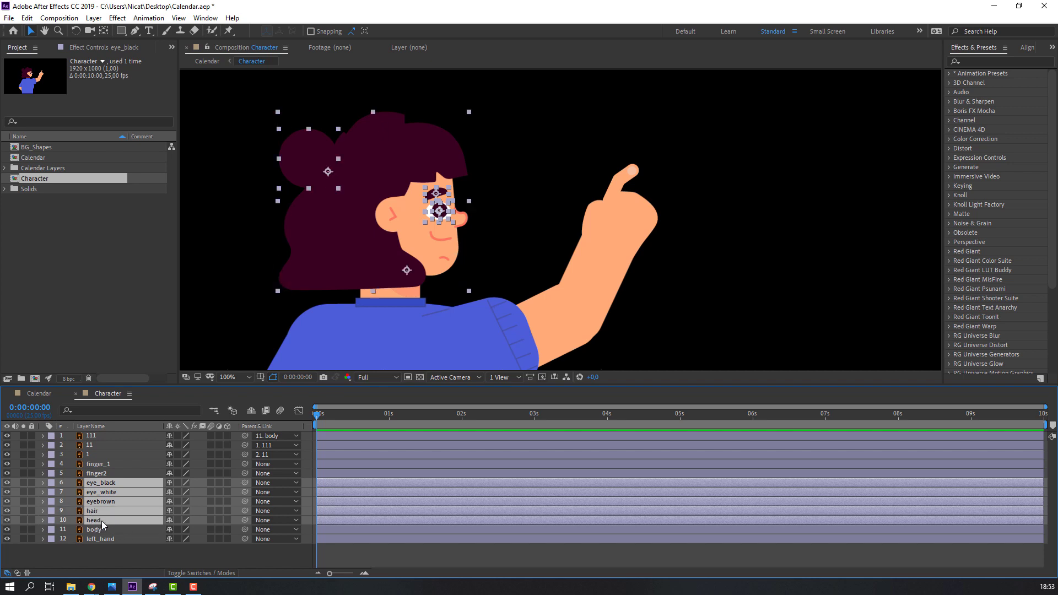
click(7, 483)
click(7, 483)
right_click(87, 493)
click(125, 446)
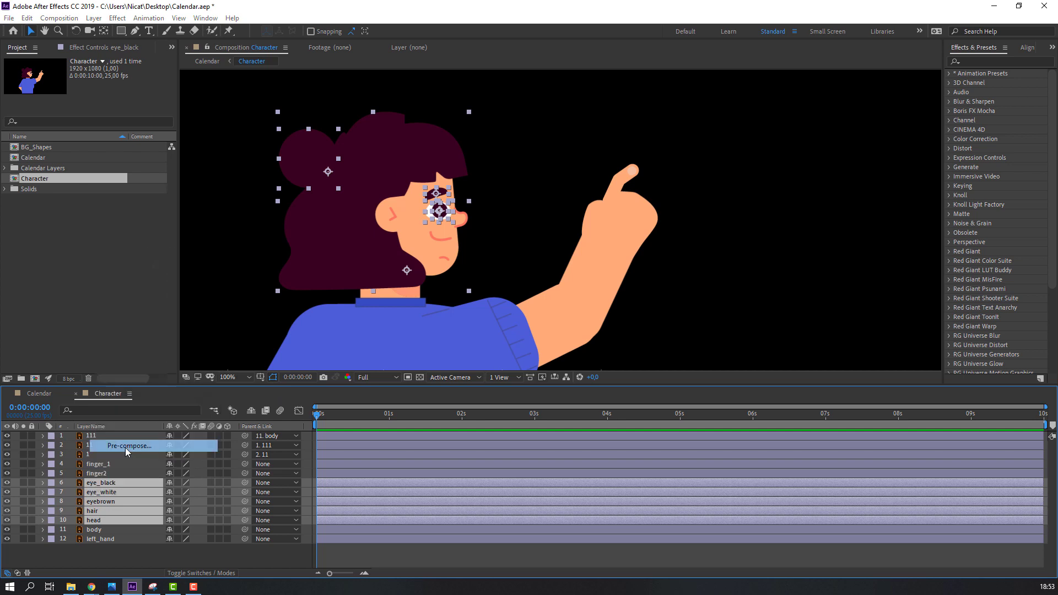
text(HEAD)
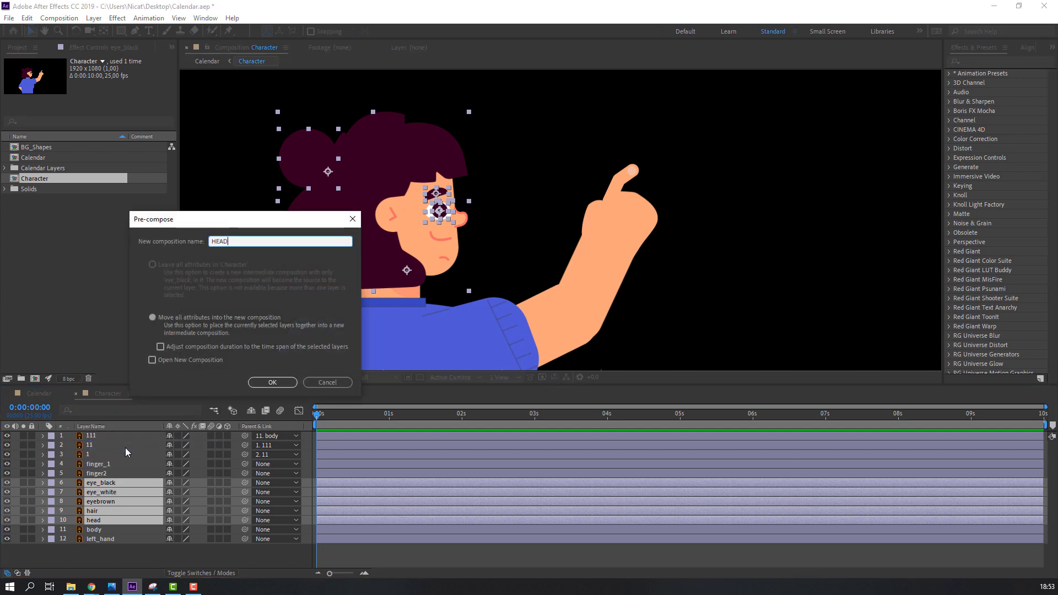
click(272, 382)
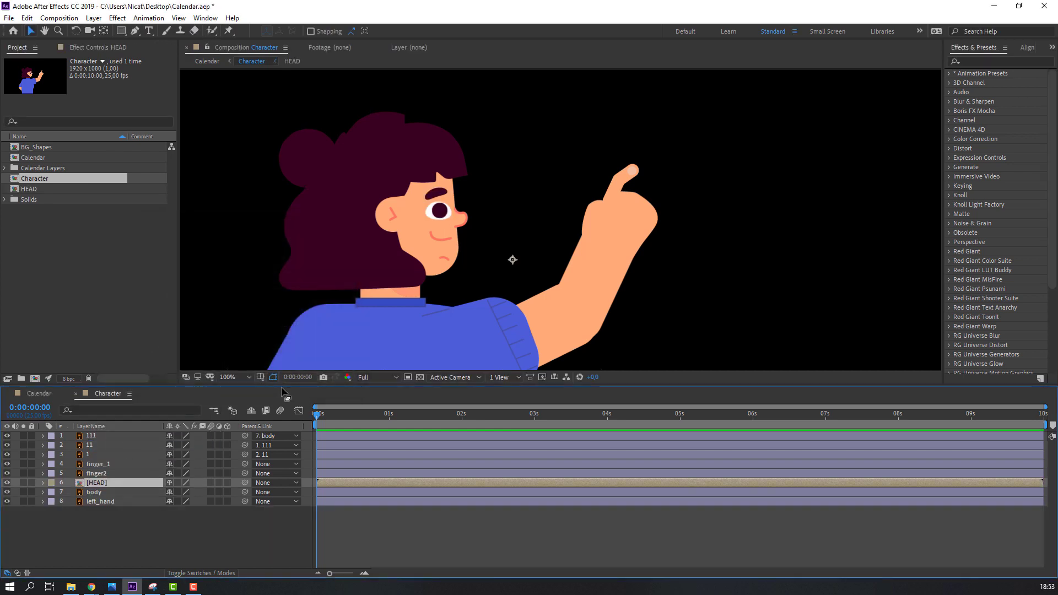
- Open the HEAD composition, draw a region of interest closely around the head, and crop the composition to it
double_click(97, 482)
key(comma)
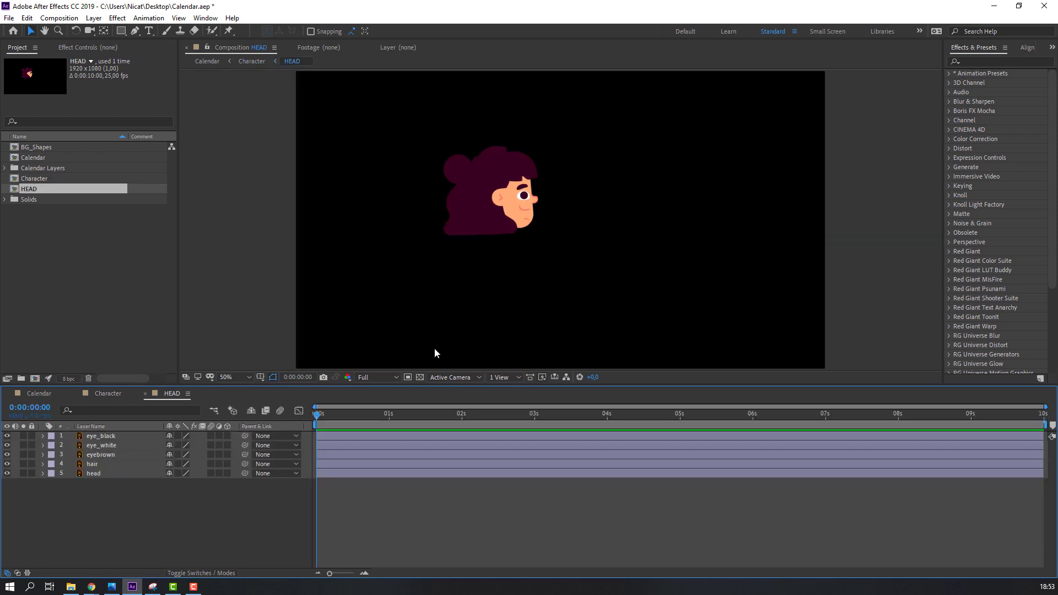
click(409, 376)
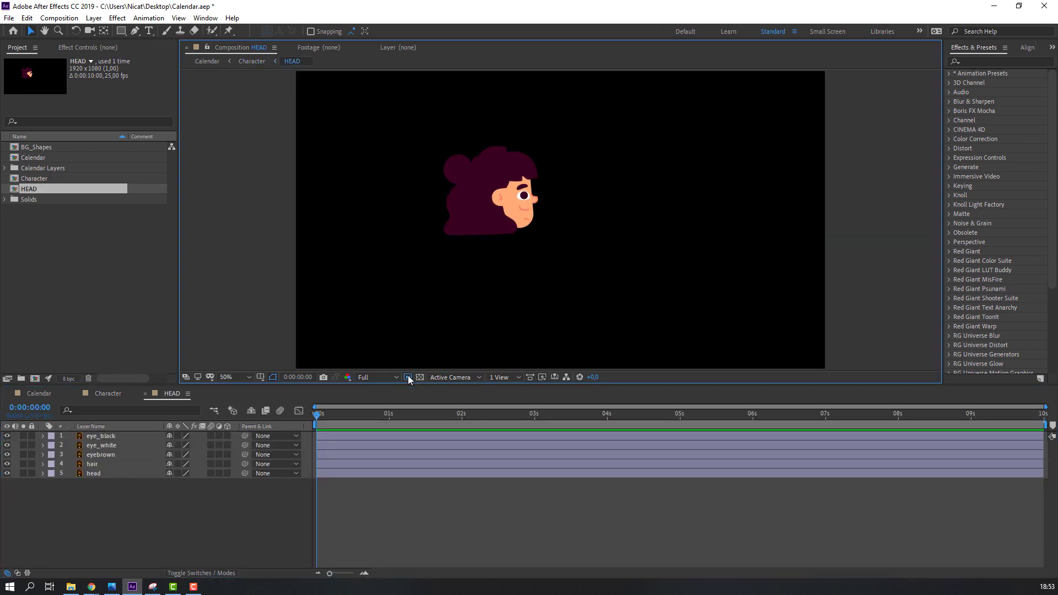
drag(431, 135, 555, 241)
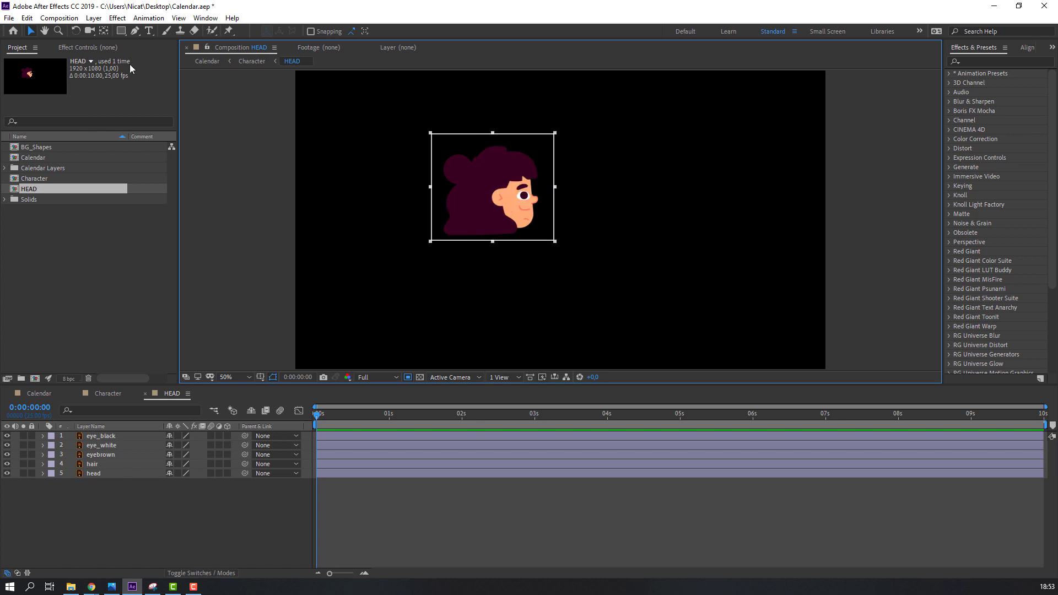
click(59, 18)
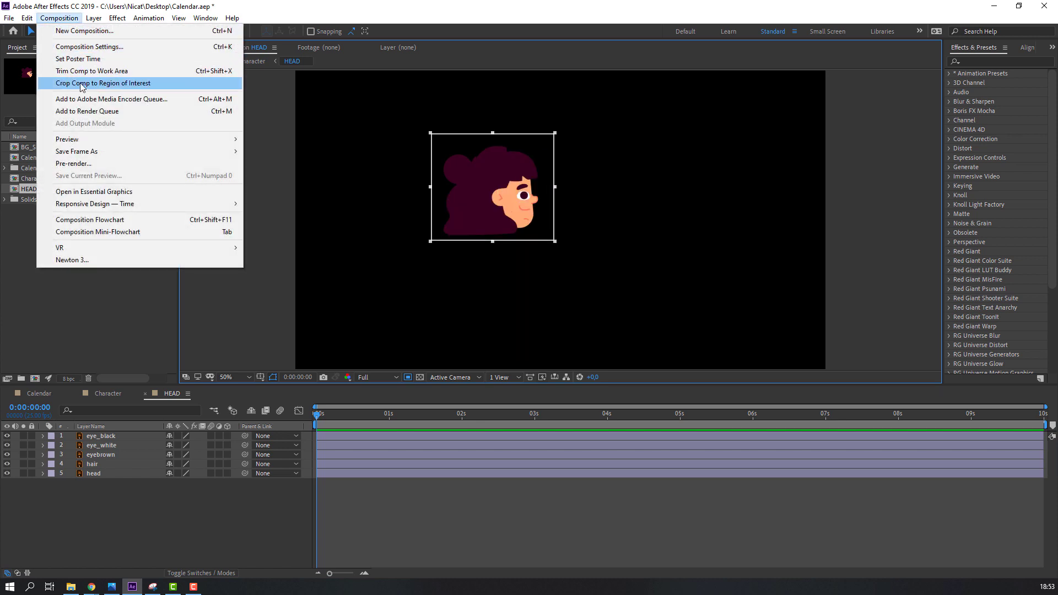
click(130, 83)
key(/)
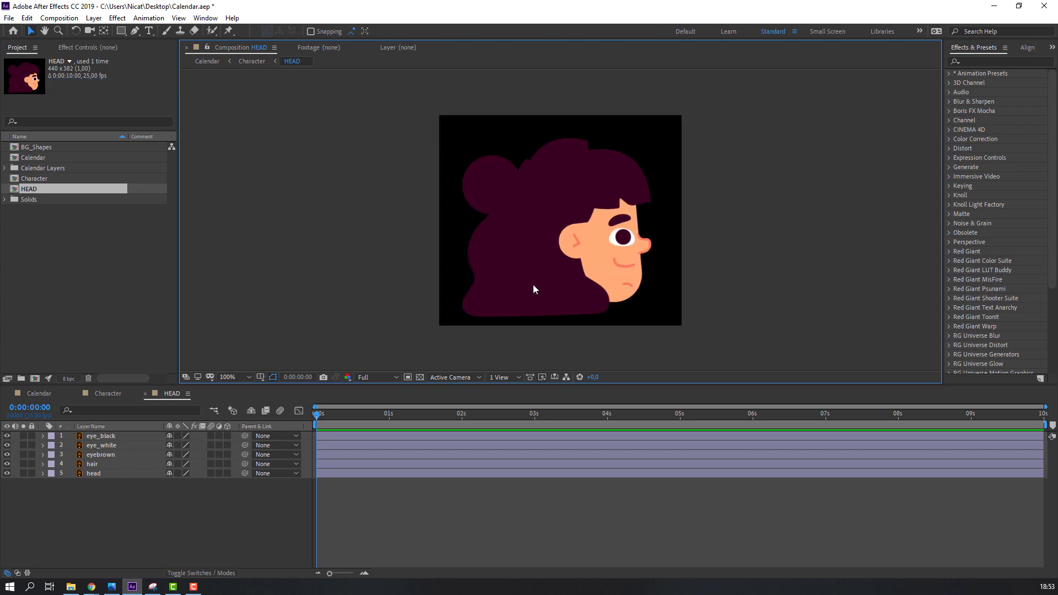
- Duplicate the eye_white layer and place the copy directly above eye_black in the layer stack
scroll(623, 242, up, 2)
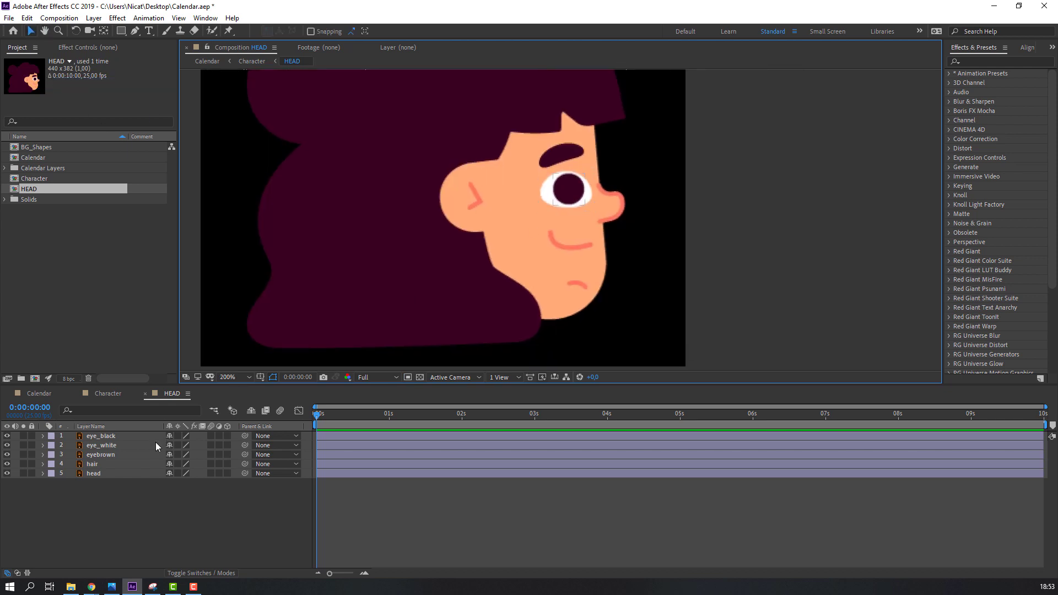
click(104, 449)
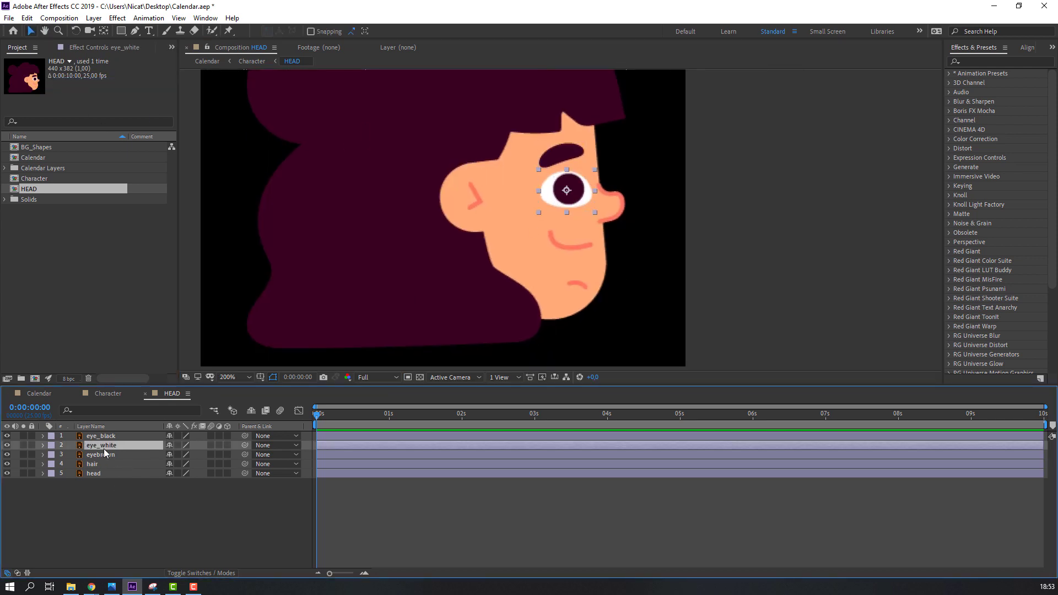
key(ctrl+d)
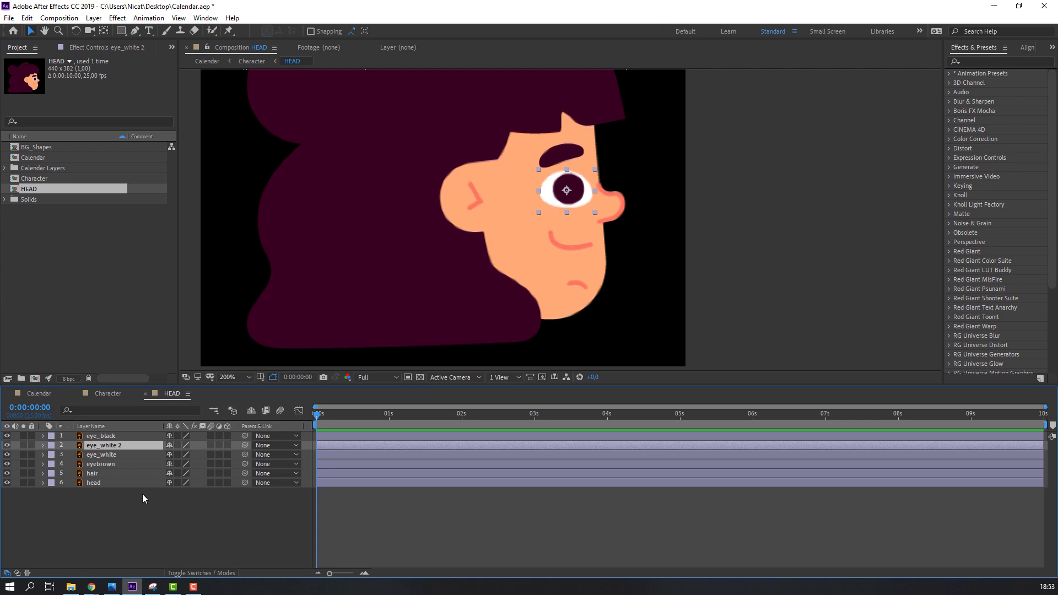
click(109, 438)
drag(107, 447, 107, 438)
click(111, 454)
click(116, 434)
click(114, 453)
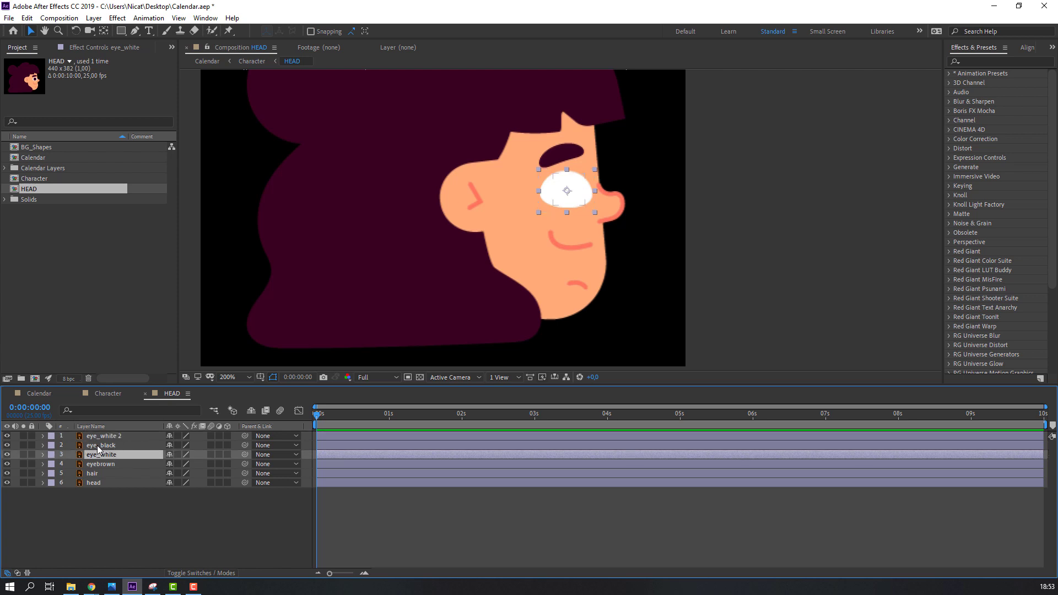
- Set eye_black's track matte to Alpha Matte "eye_white 2" and parent eye_white 2 to eye_white
click(97, 445)
click(188, 573)
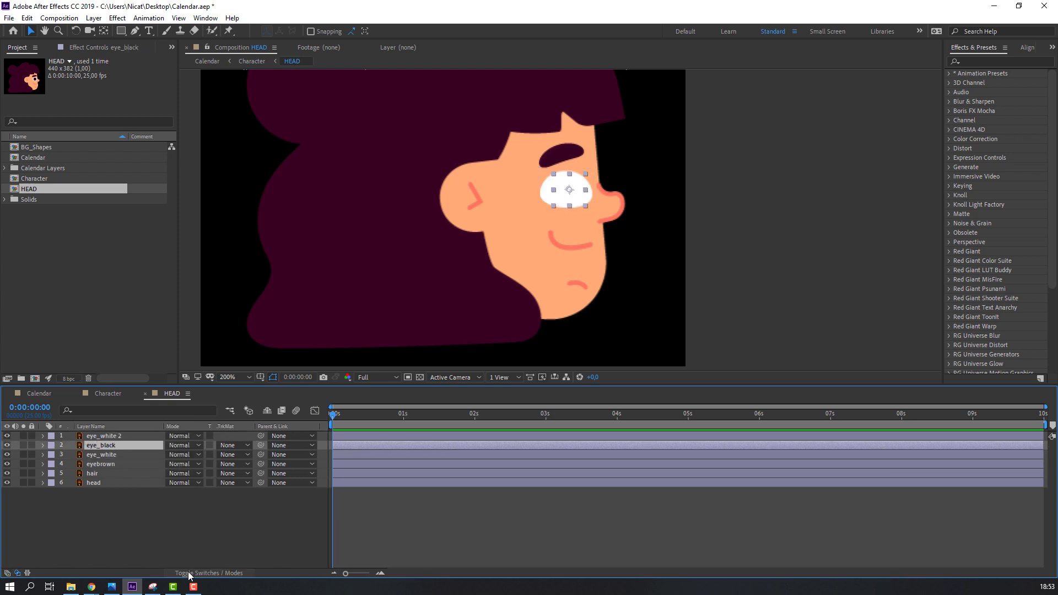
click(234, 445)
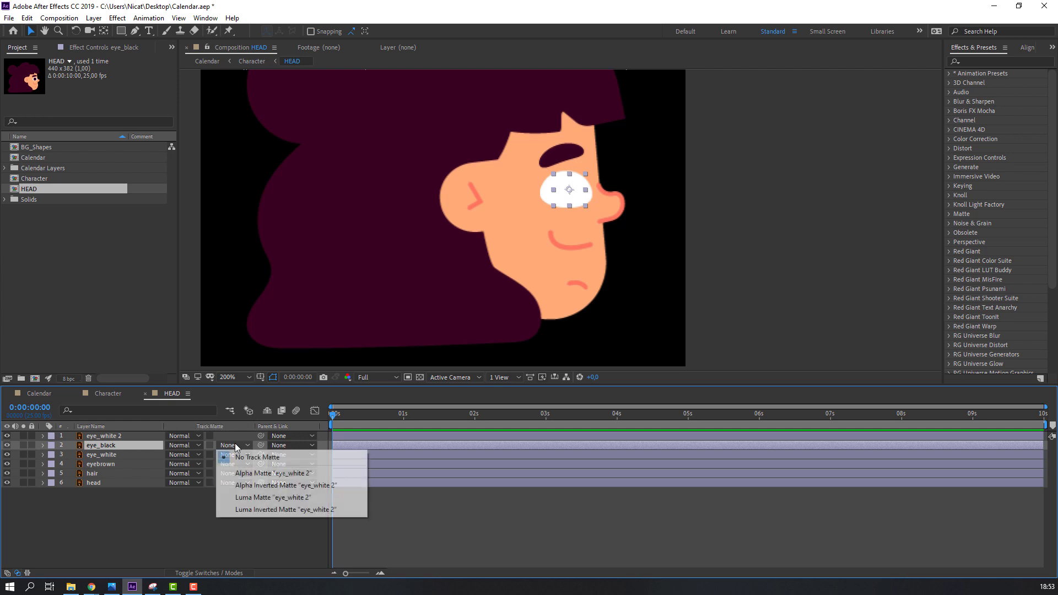
click(244, 472)
scroll(611, 181, up, 2)
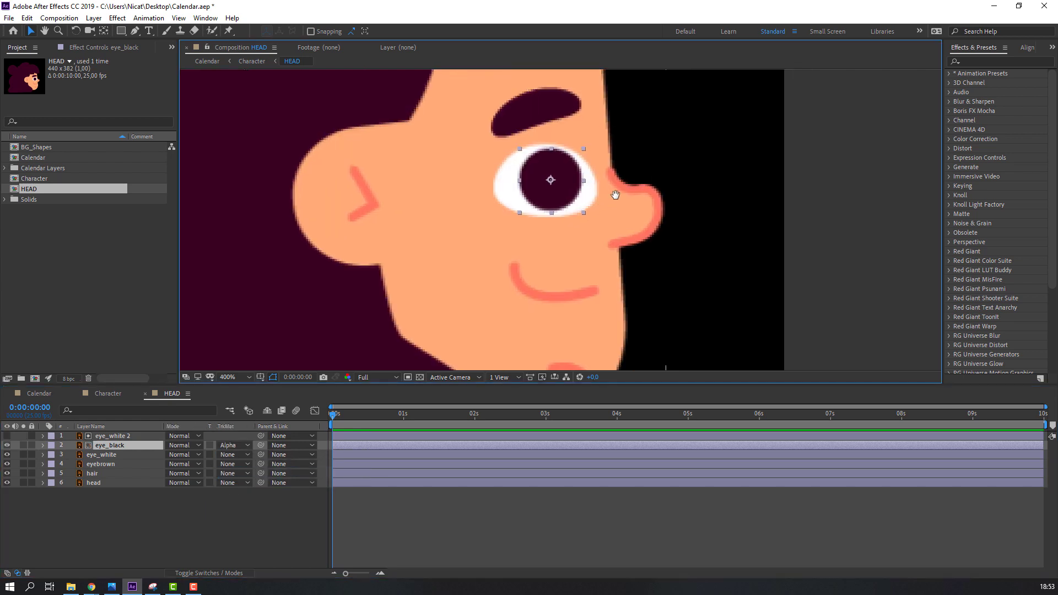
click(112, 436)
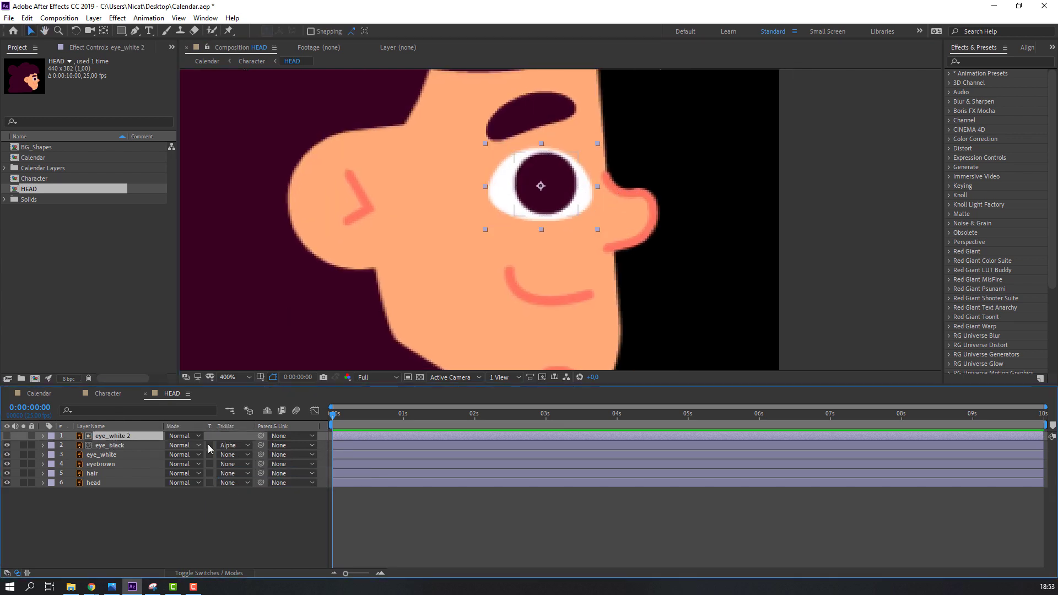
drag(261, 436, 99, 455)
- Try reducing the eye_white layer's vertical scale to test closing the eye, and undo it
click(101, 457)
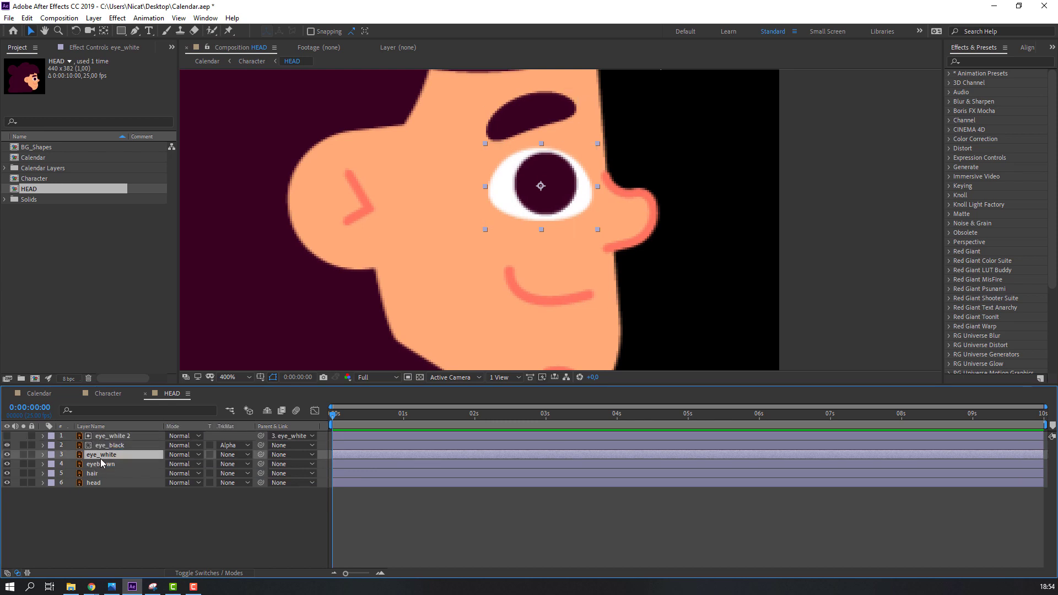
key(s)
text(76)
key(Return)
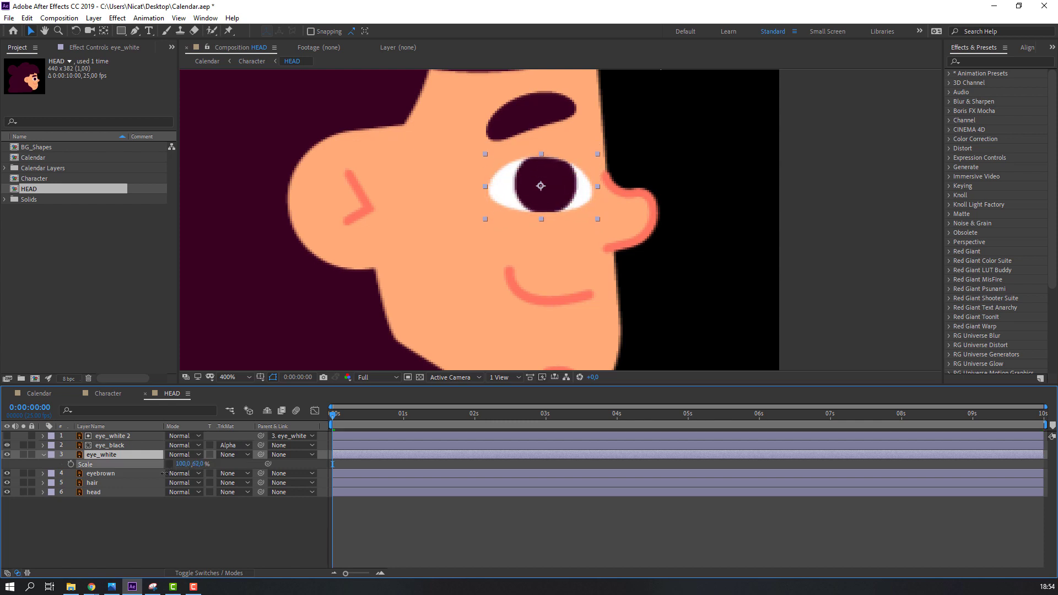
key(ctrl+z)
- Add a Scale keyframe on eye_white at 0:00:00:05 and set its vertical scale to 5% at 0:00:00:08
drag(339, 419, 347, 418)
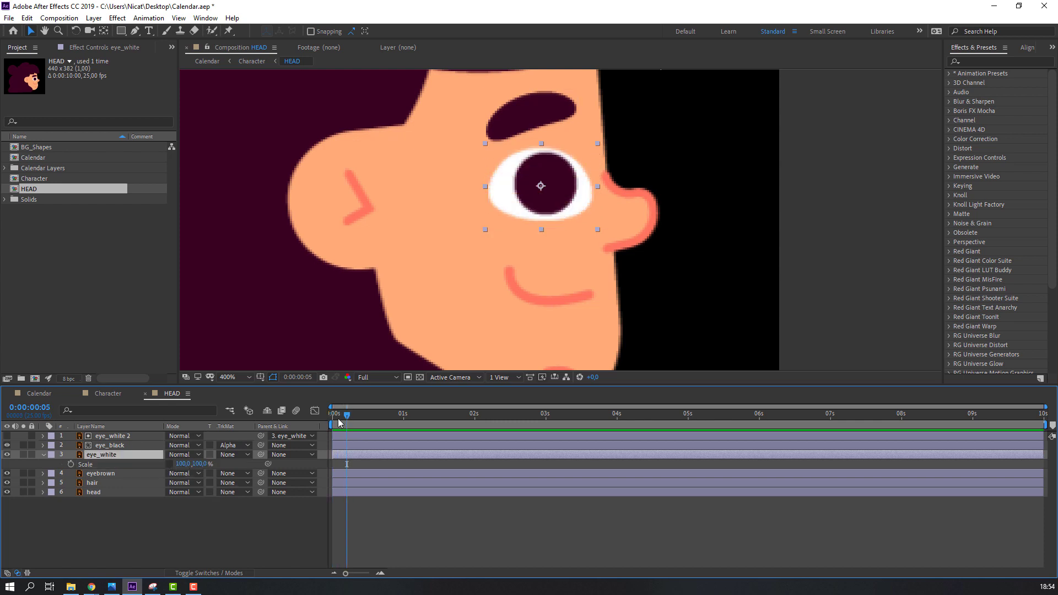
click(70, 464)
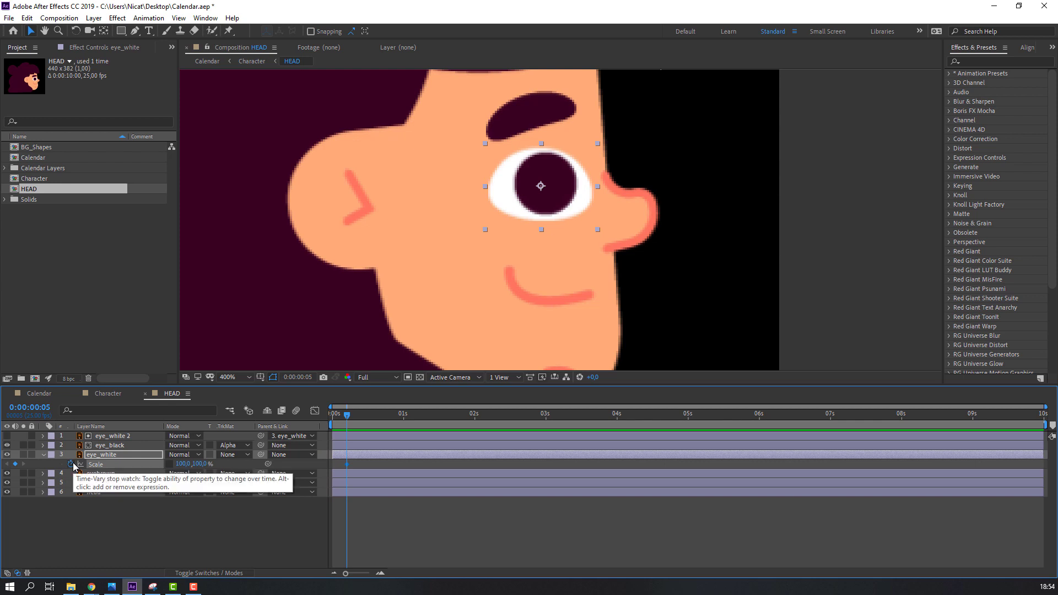
key(Page_Down)
key(Page_Down)
key(Page_Down)
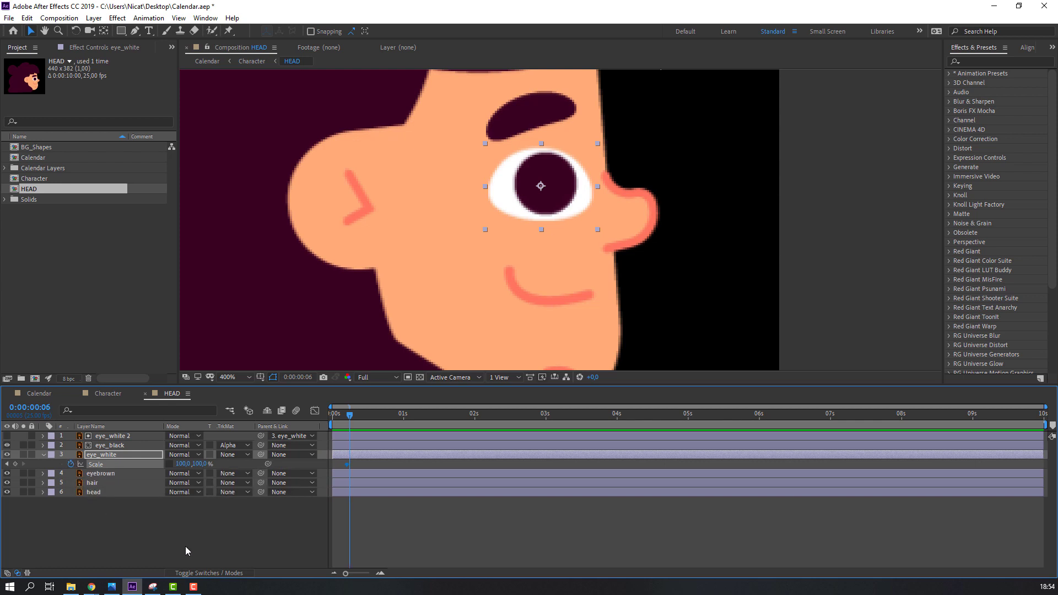
click(201, 464)
text(5)
key(Return)
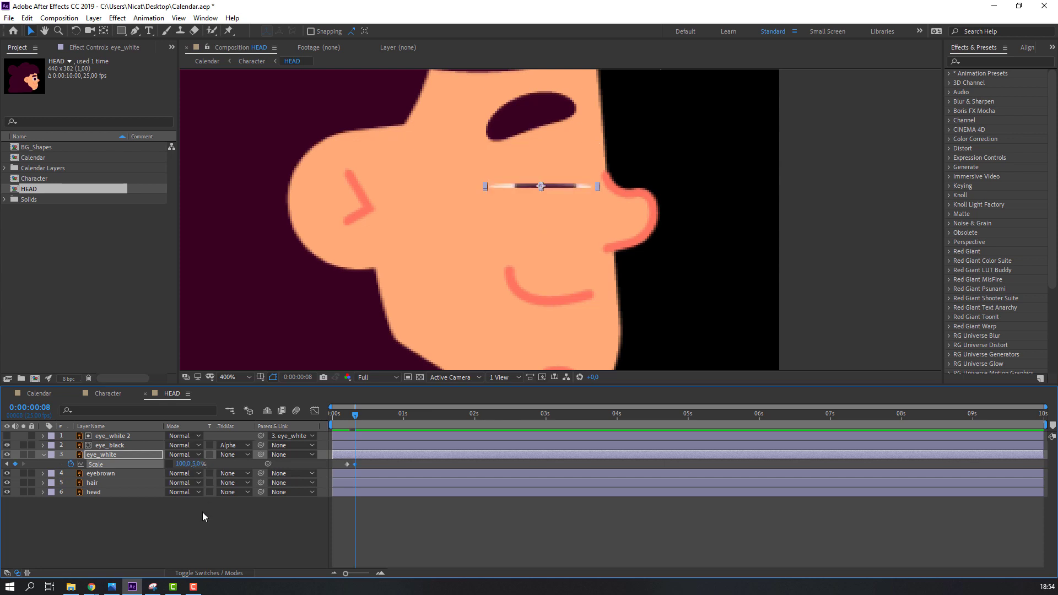
- Set eye_white's vertical scale to 100% at 0:00:00:11 and apply Easy Ease to all three Scale keyframes
key(Page_Down)
key(Page_Down)
key(Page_Down)
click(198, 465)
text(100)
key(Return)
drag(369, 467, 342, 463)
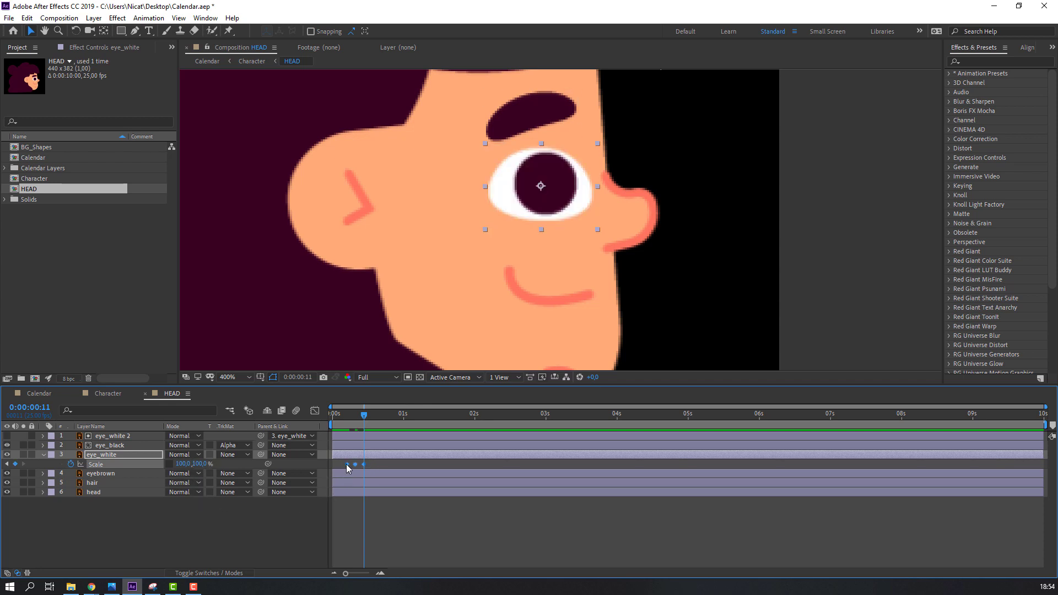
right_click(347, 464)
mouse_move(400, 464)
click(510, 492)
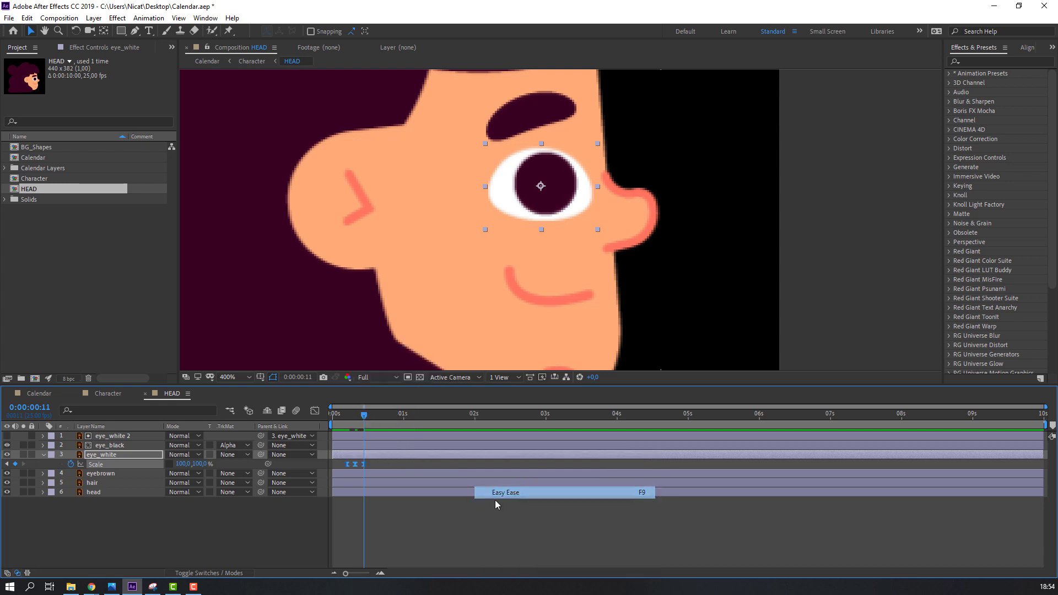
click(431, 545)
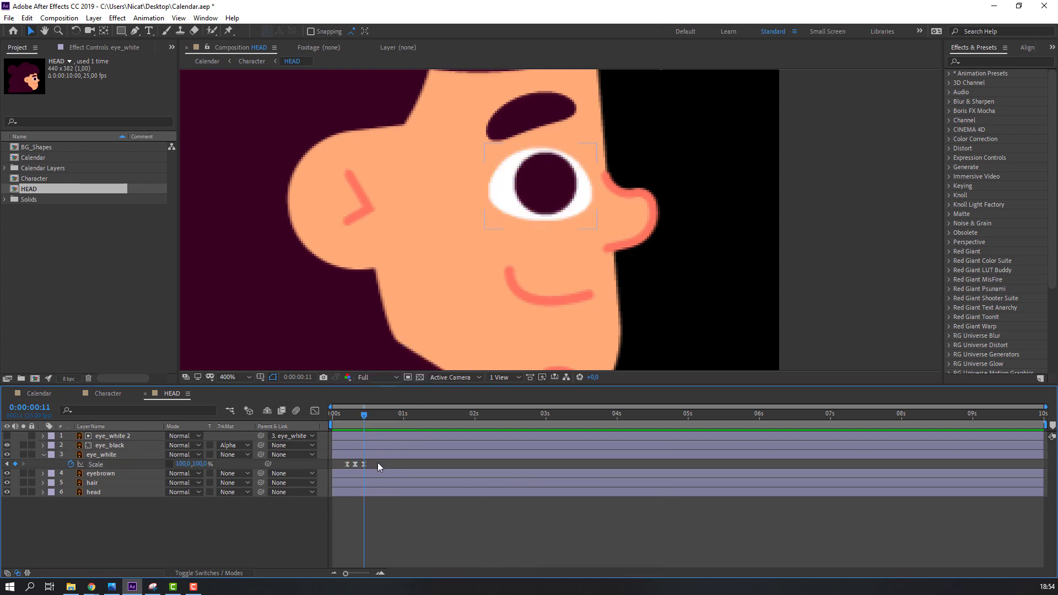
- Copy the three blink keyframes of eye_white and paste them at five spaced times across the timeline, the last at 0:00:08:07
drag(378, 462, 343, 467)
key(ctrl+c)
click(439, 413)
key(ctrl+v)
click(551, 414)
key(ctrl+v)
click(673, 414)
key(ctrl+v)
click(796, 414)
key(ctrl+v)
click(921, 414)
key(ctrl+v)
scroll(480, 310, down, 2)
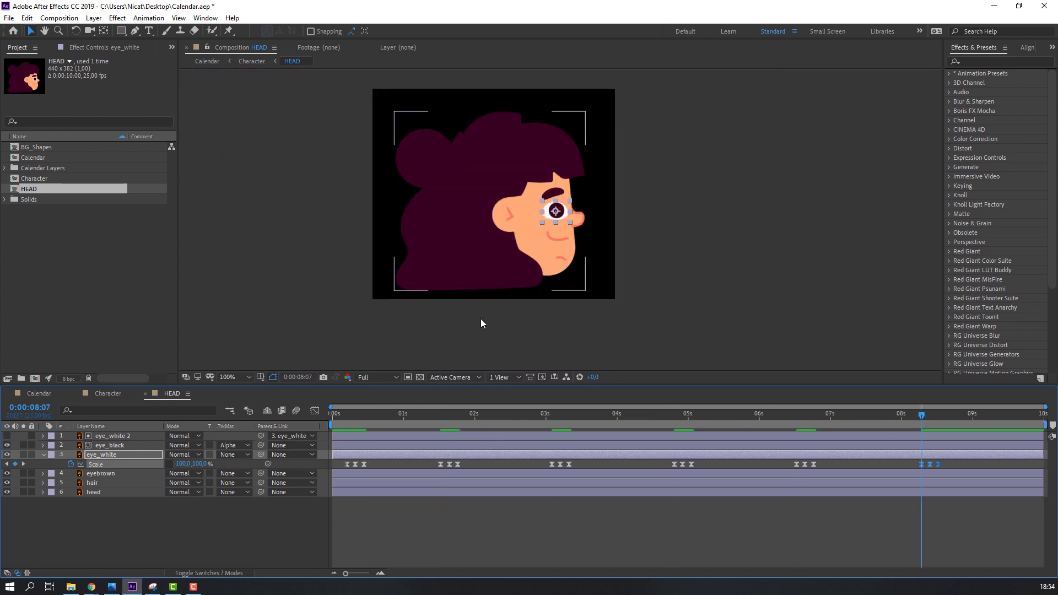
click(255, 518)
key(space)
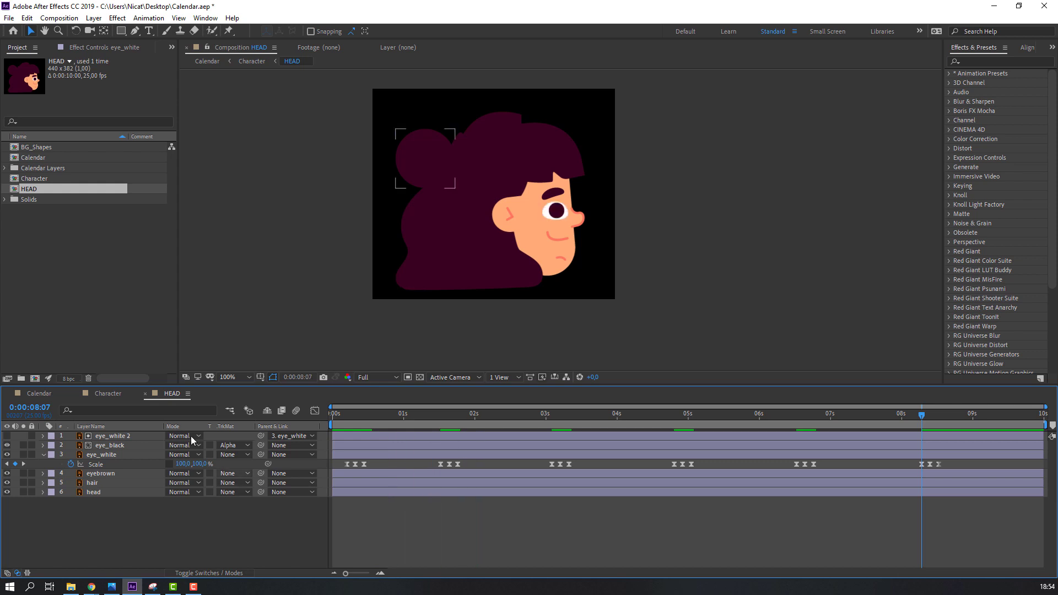
- In the Character composition, move the HEAD layer onto the neck and place its anchor point at the base of the head
click(146, 394)
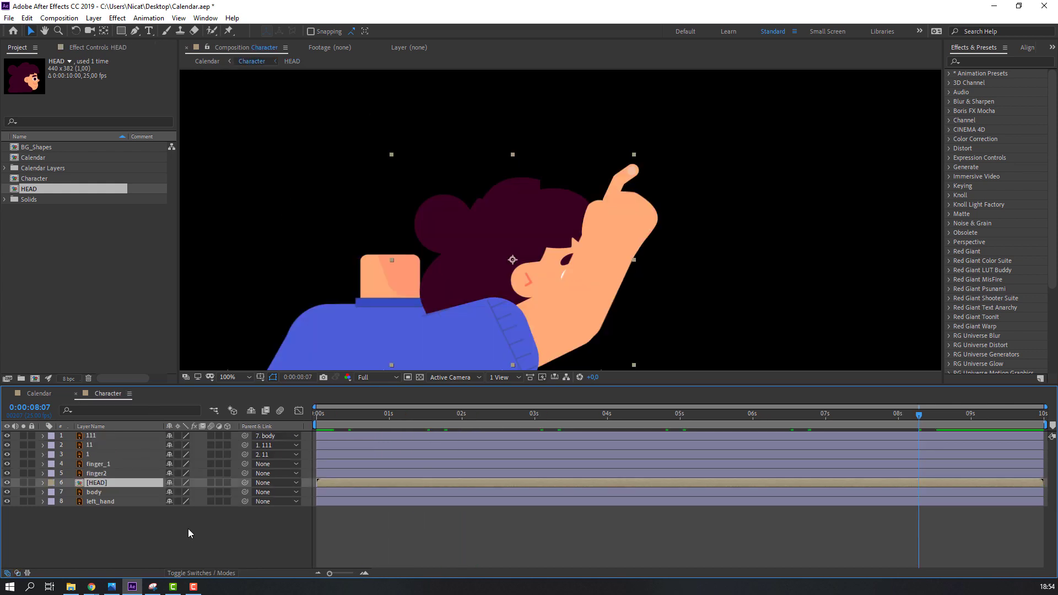
drag(490, 300, 371, 240)
click(103, 31)
drag(390, 185, 411, 259)
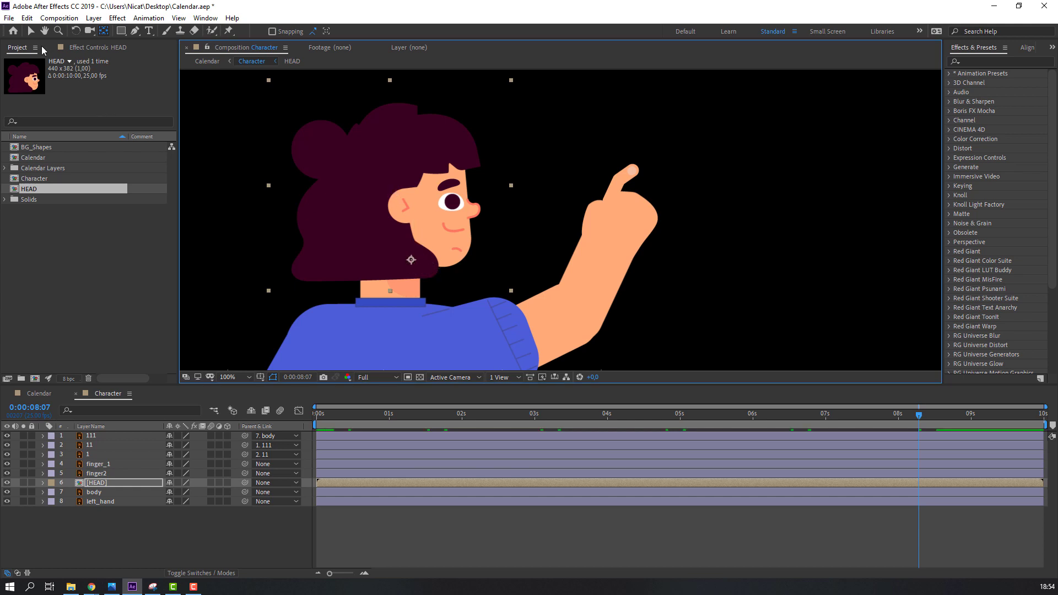
click(35, 32)
- Try rotating the HEAD layer about its anchor point, undo the rotation, and collapse the layer's properties
click(94, 483)
key(r)
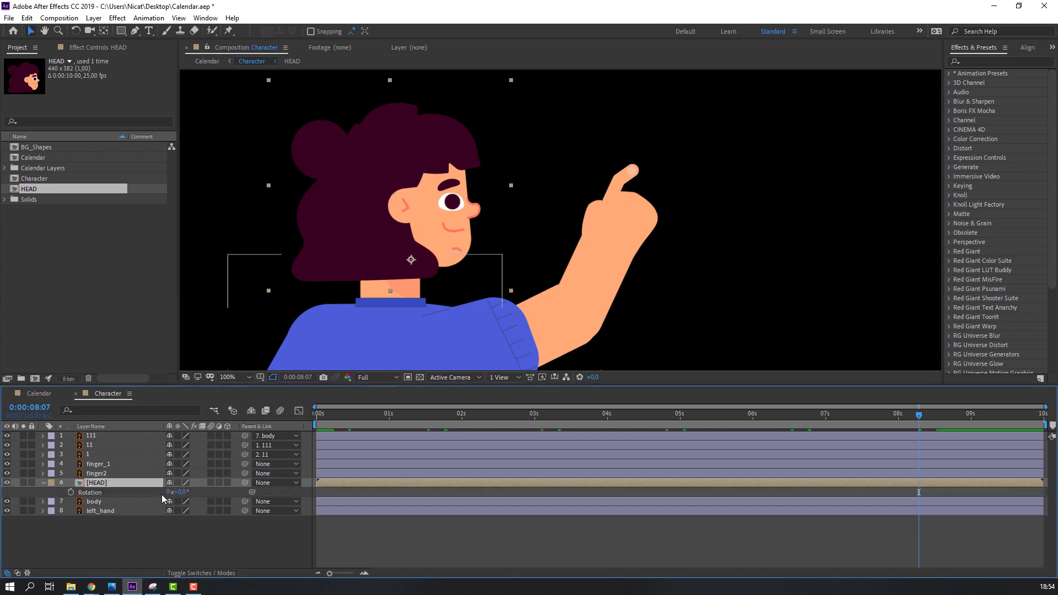
mouse_move(180, 492)
mouse_down()
mouse_move(196, 492)
mouse_move(182, 489)
mouse_up()
key(ctrl+z)
key(ctrl+z)
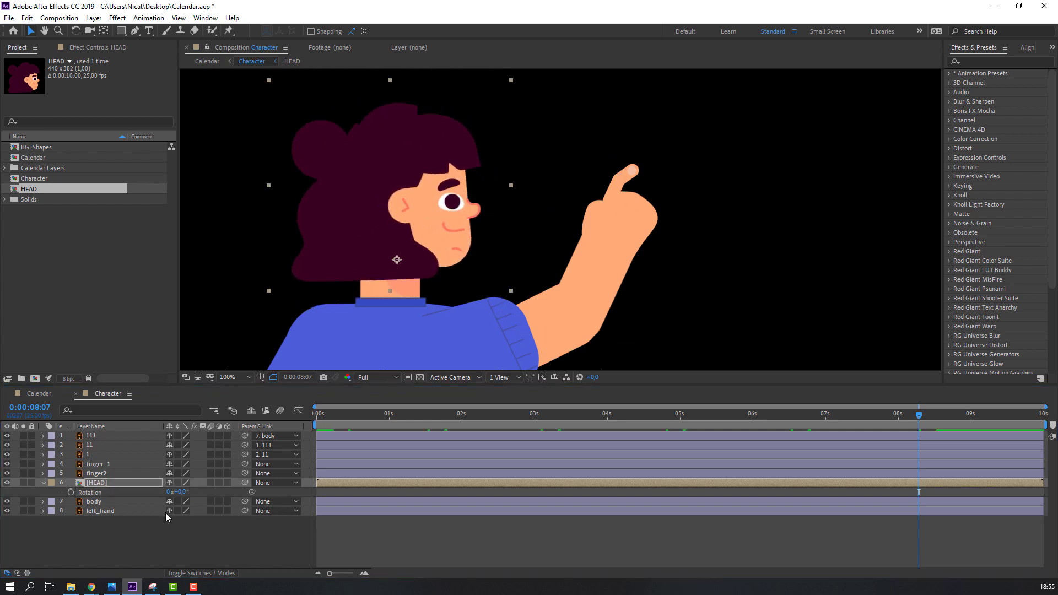
click(115, 530)
click(44, 486)
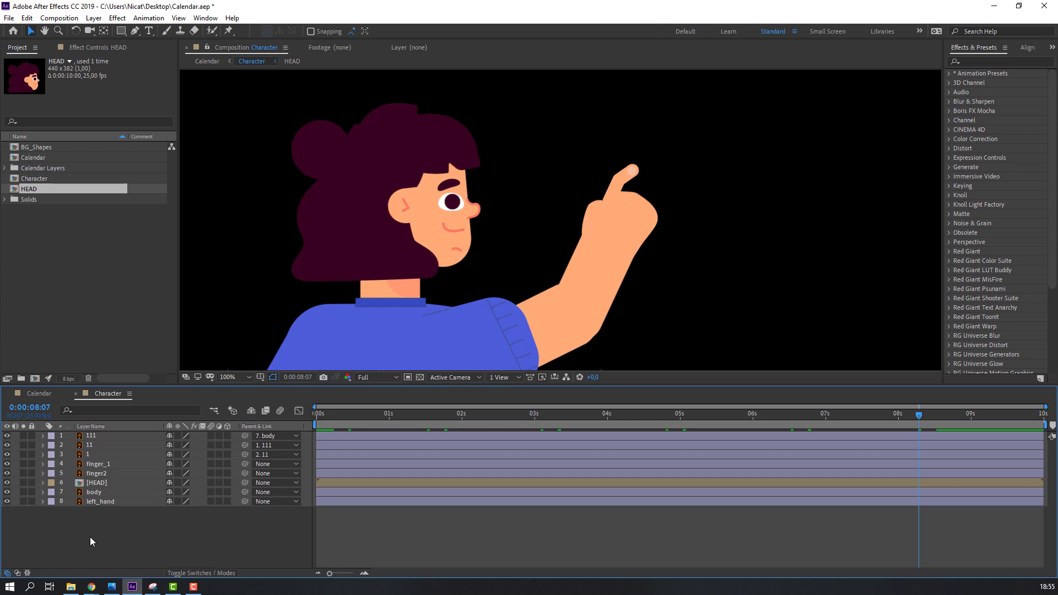
- Open the Duik Bassel.2 script and show its Rigging tools for links and constraints
click(205, 17)
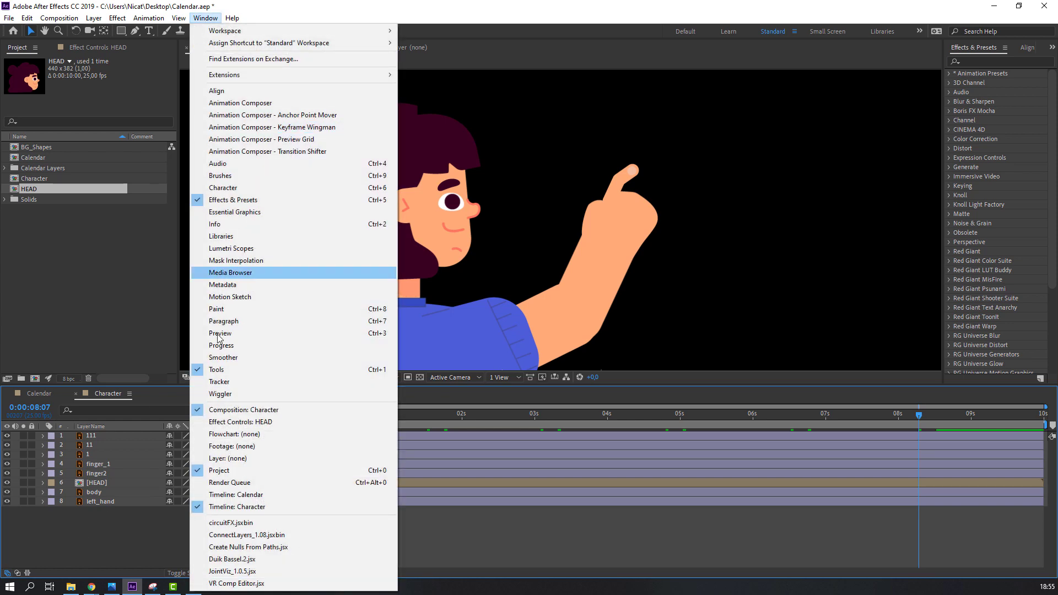
click(228, 559)
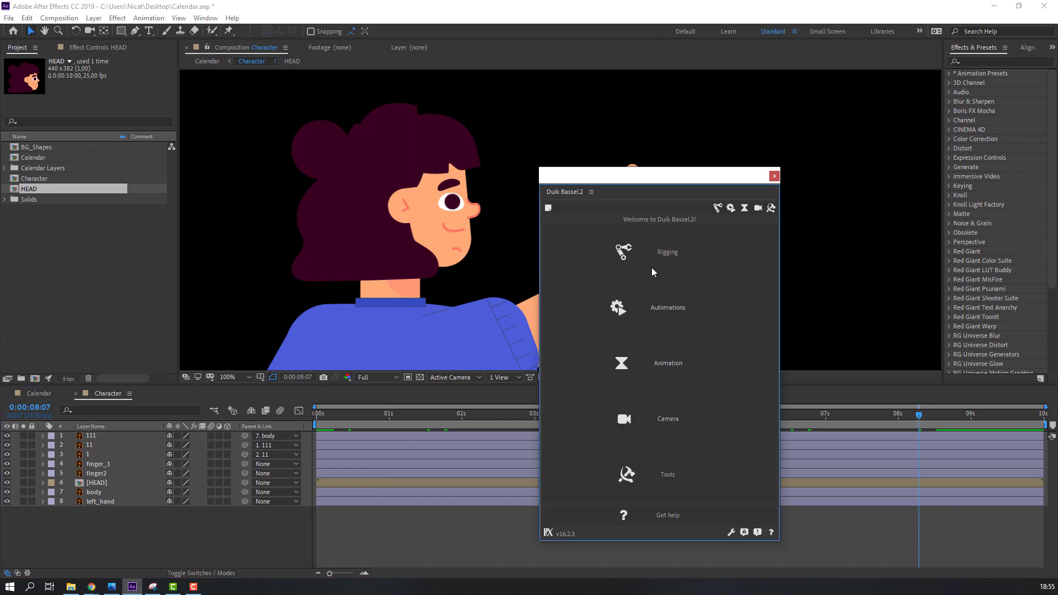
click(668, 253)
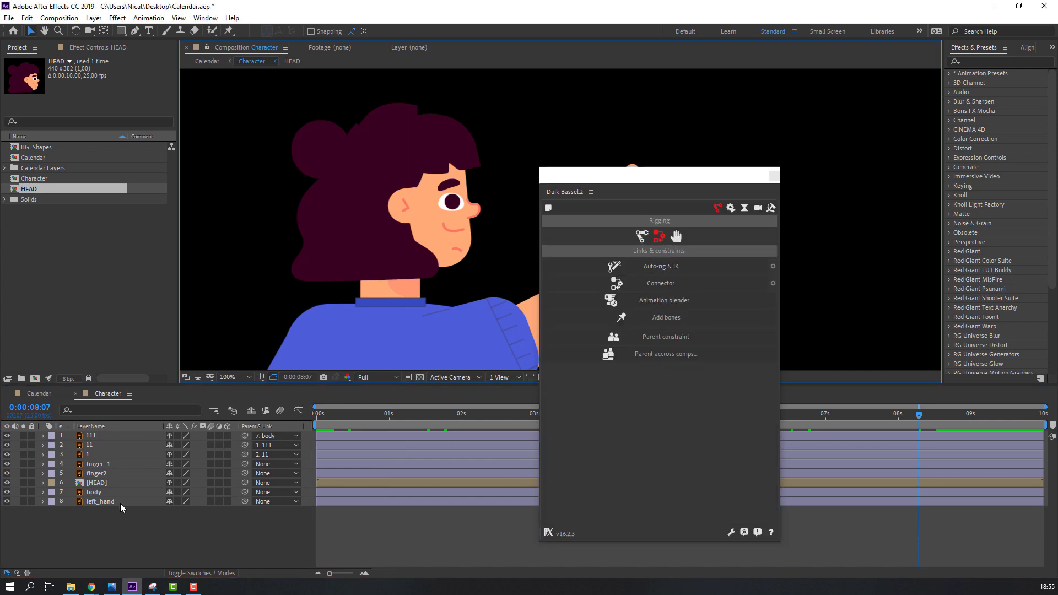
- Apply Auto-rig & IK to arm layers 111, 11 and 1, close Duik, and collapse the controller layer's properties
click(91, 435)
drag(592, 182, 868, 156)
shift+click(91, 454)
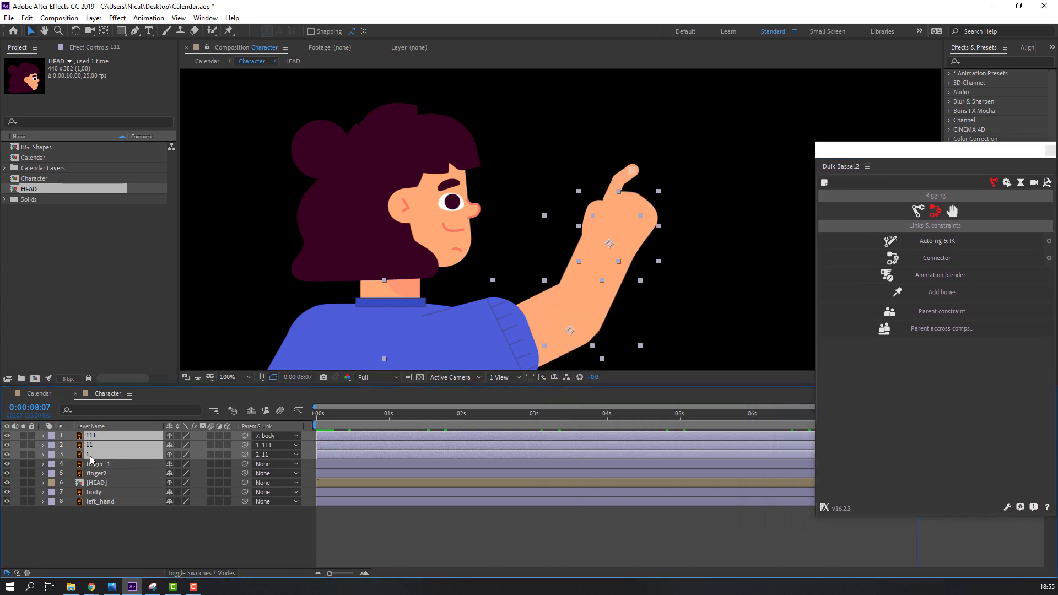
scroll(489, 286, down, 1)
drag(494, 307, 429, 261)
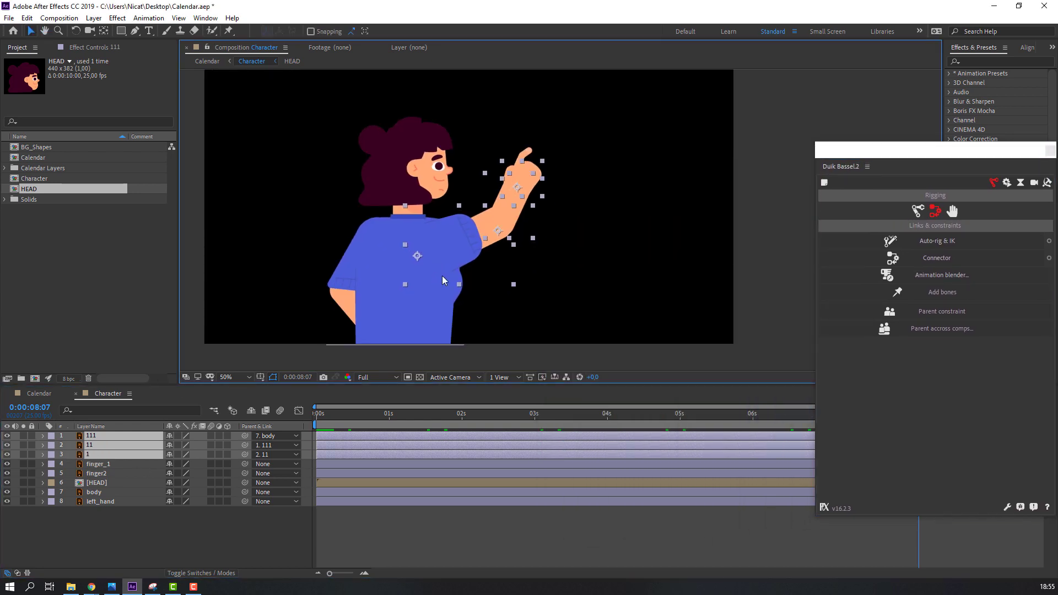
click(939, 246)
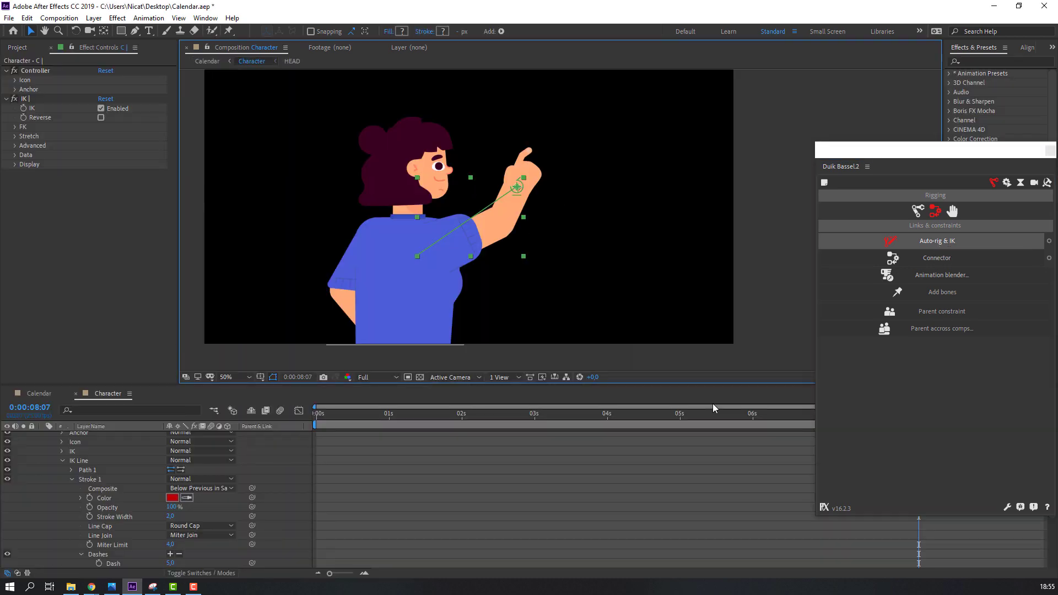
drag(1032, 155, 957, 158)
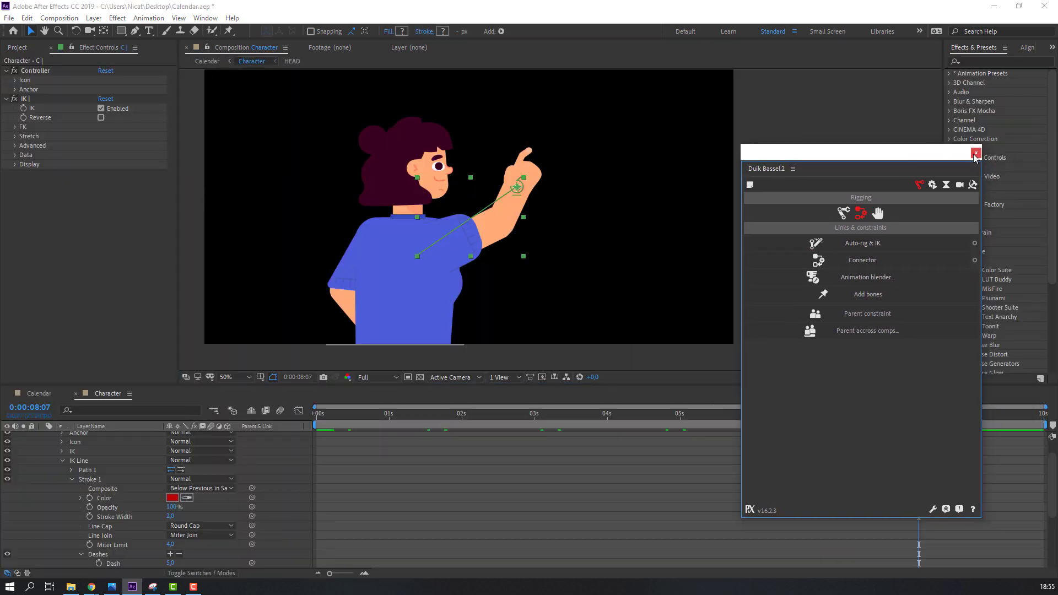
click(975, 154)
scroll(125, 476, up, 2)
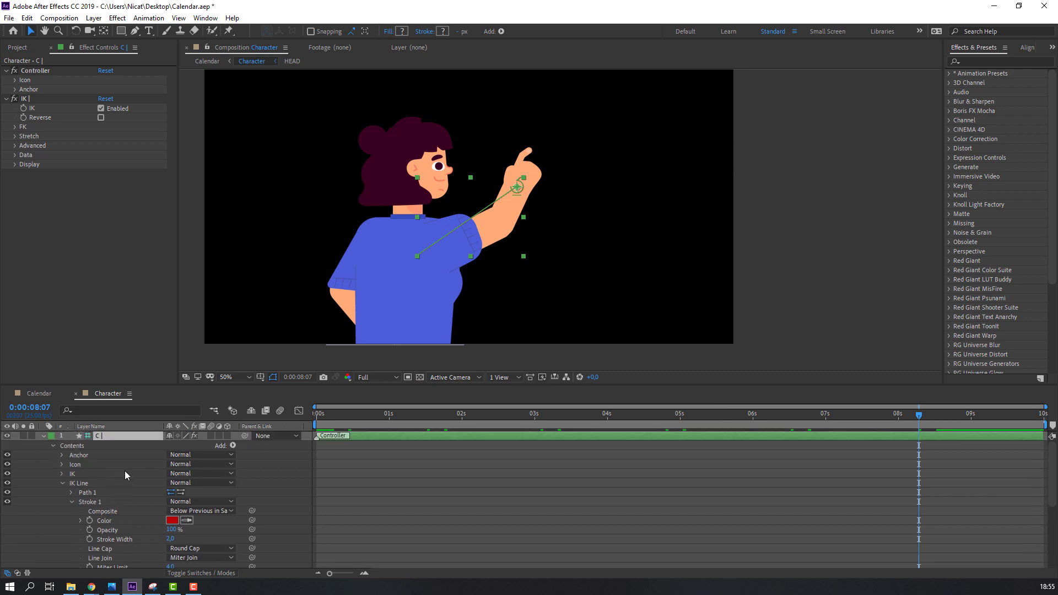
click(43, 436)
- Try moving the IK controller at the hand to test how the arm bends
key(period)
key(period)
key(period)
key(period)
scroll(567, 179, down, 1)
drag(469, 147, 488, 179)
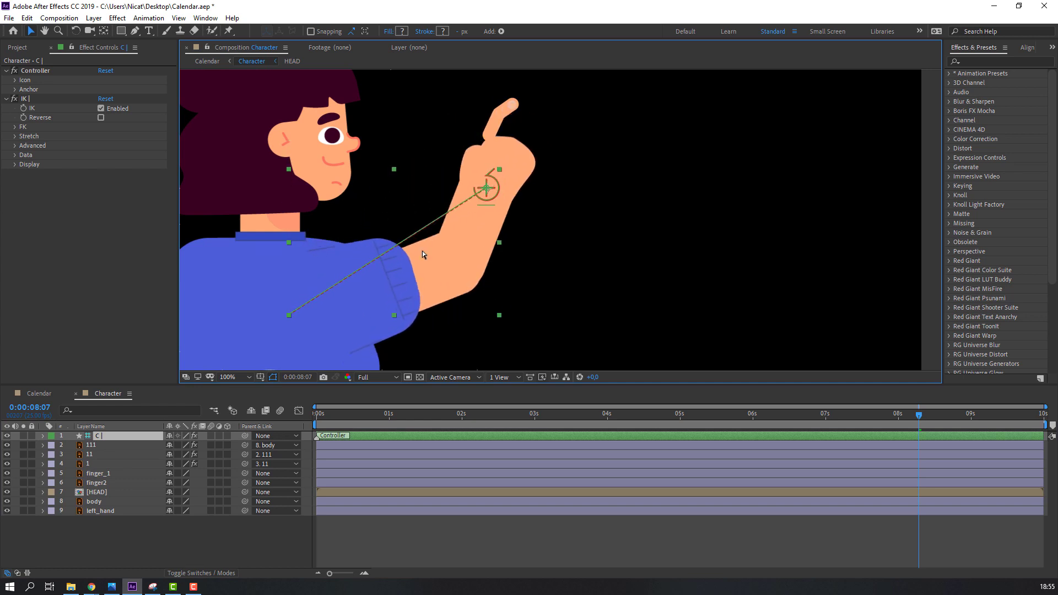
- Parent finger2 to finger_1 and finger_1 to layer 1
click(110, 485)
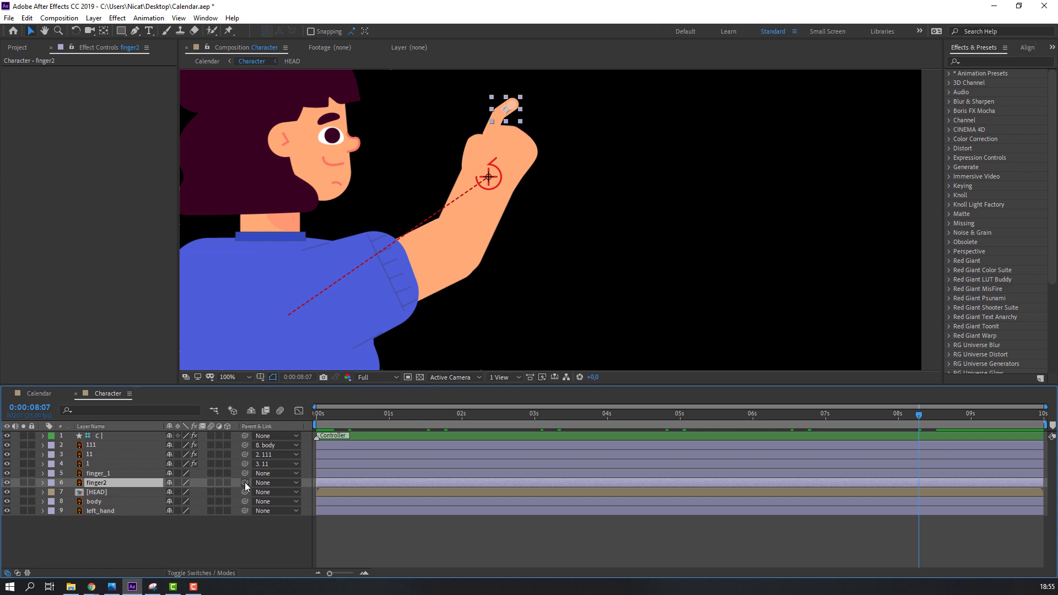
drag(120, 485, 101, 473)
click(108, 475)
drag(246, 474, 103, 464)
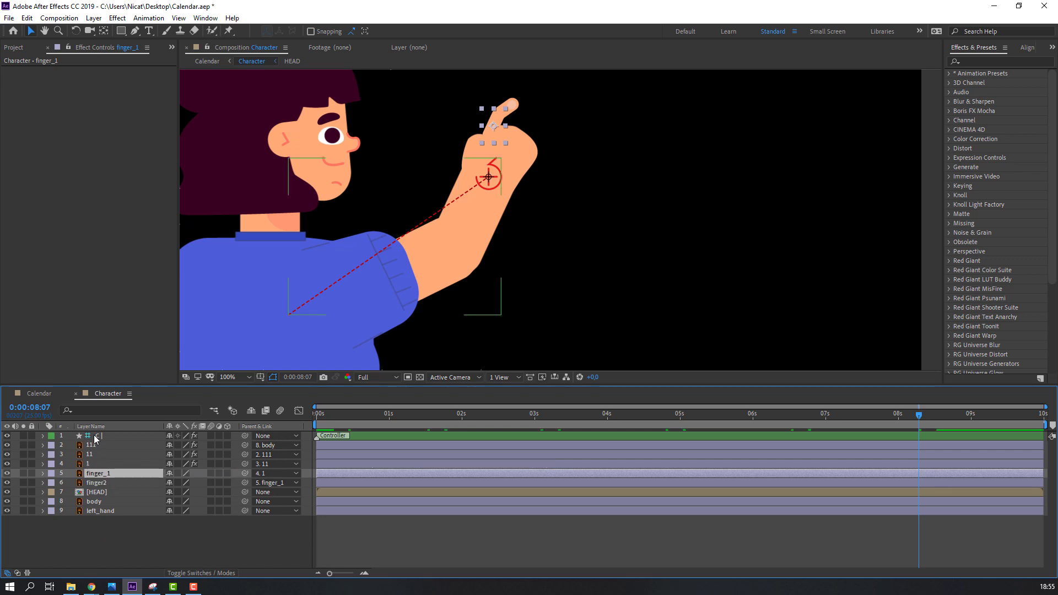
- Try shifting the IK controller to check that the fingers follow the hand, and undo the move
click(95, 437)
mouse_move(492, 184)
mouse_down()
mouse_move(478, 196)
mouse_move(507, 174)
mouse_move(454, 182)
mouse_move(507, 184)
mouse_up()
key(ctrl+z)
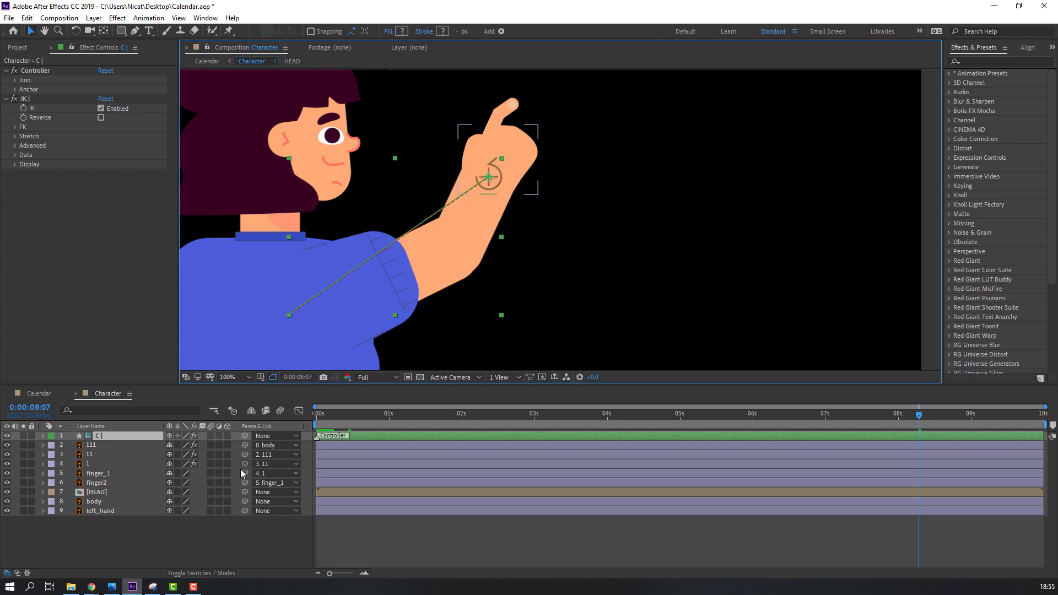
- Solo the finger2 layer and move its anchor point to the joint at the fingertip segment's lower end
click(122, 483)
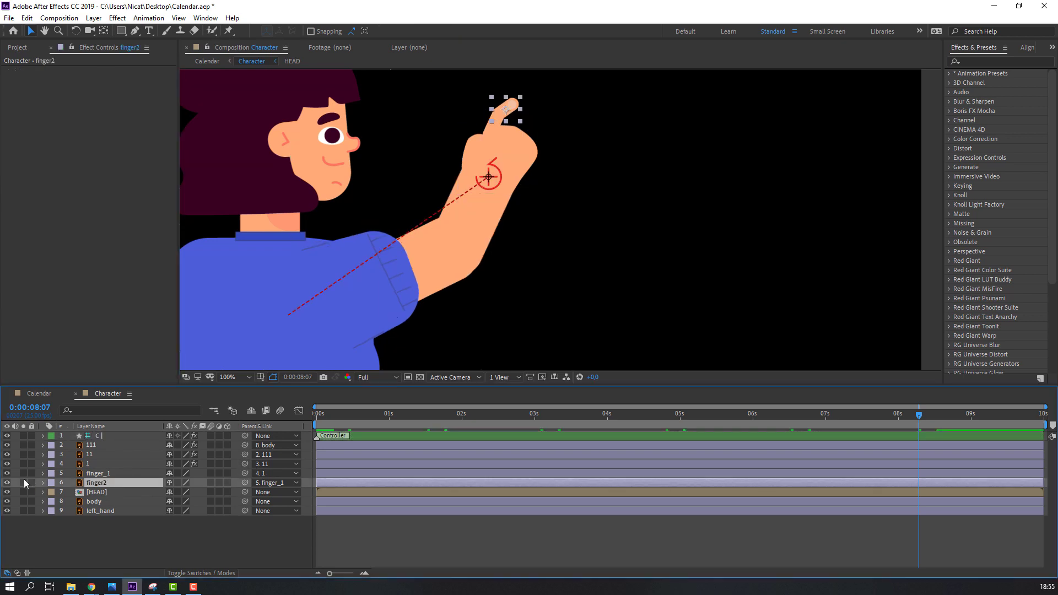
click(24, 483)
scroll(592, 211, up, 4)
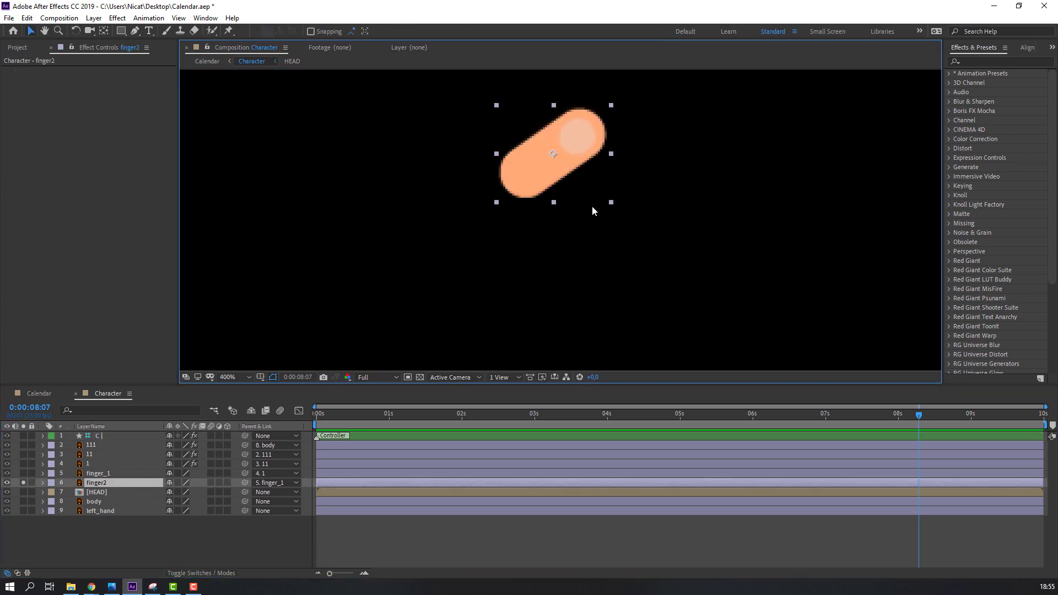
click(104, 31)
drag(553, 157, 518, 178)
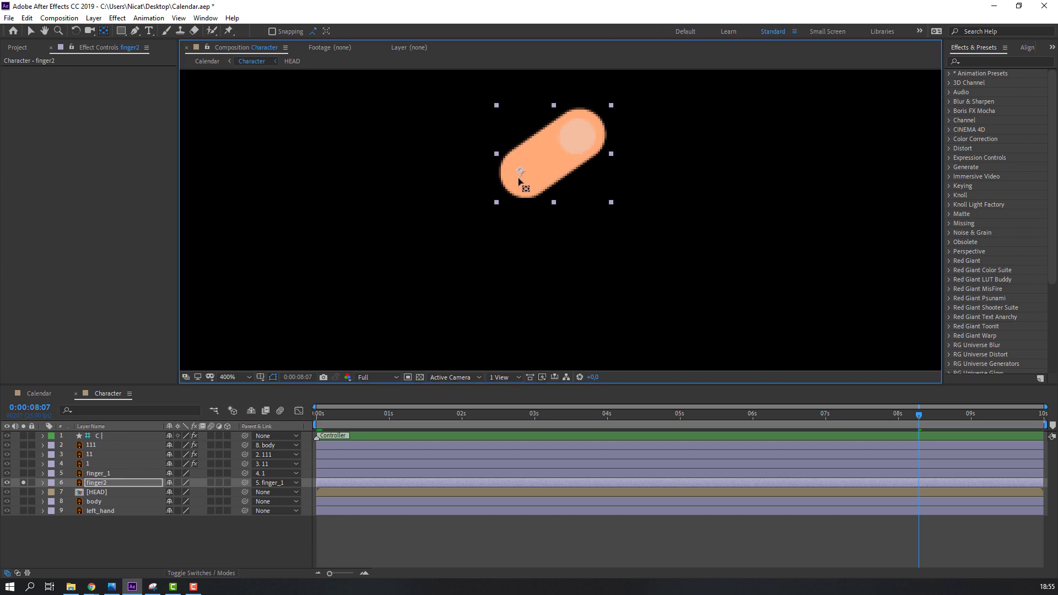
- Solo the finger_1 layer, move its anchor point to the segment's lower end, and turn the finger solos off
click(99, 474)
click(24, 482)
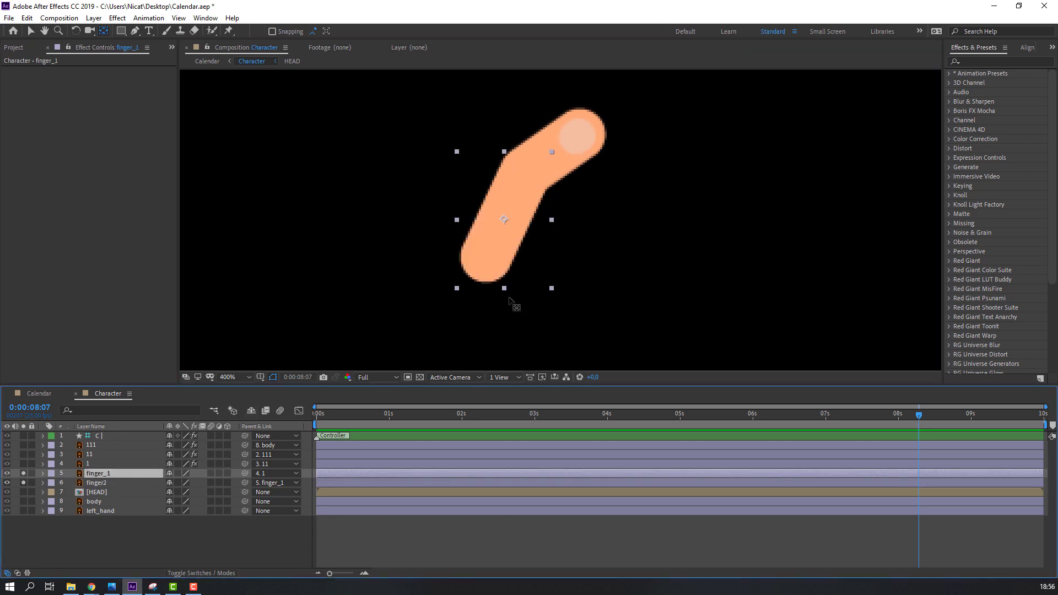
drag(503, 220, 484, 267)
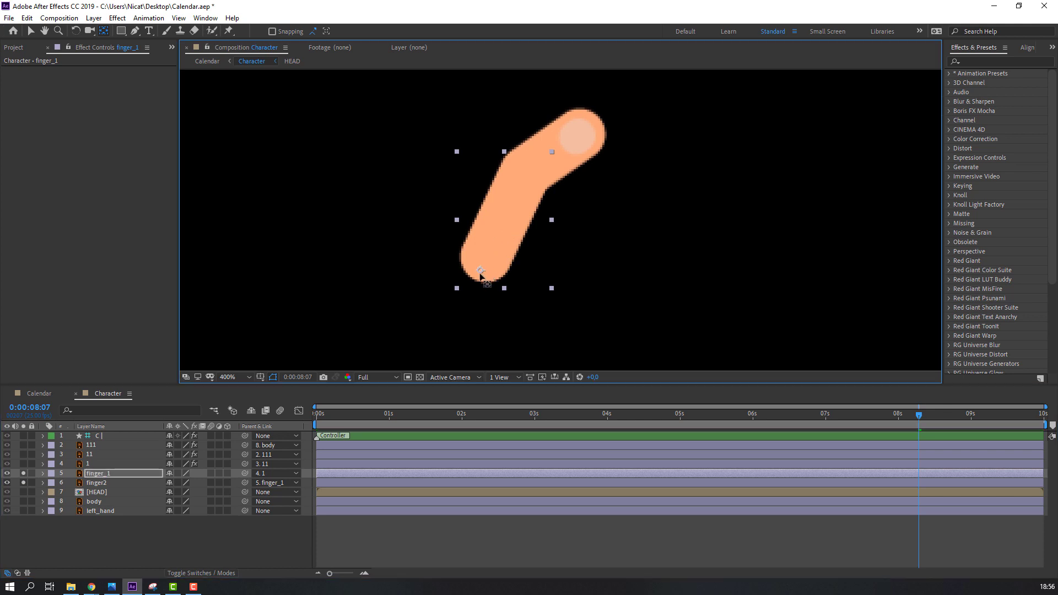
key(v)
click(23, 475)
- Try rotating a finger segment about its new joint and undo the rotation
key(r)
mouse_move(181, 484)
mouse_down()
mouse_move(196, 483)
mouse_move(165, 484)
mouse_up()
key(ctrl+z)
click(45, 473)
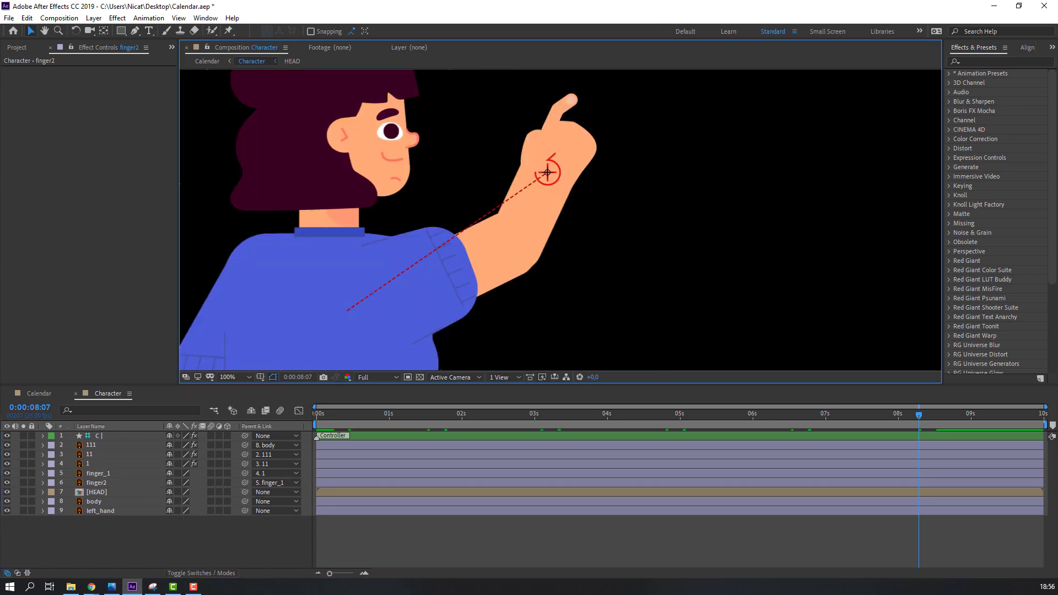
- Copy the calendar layer from the Calendar composition to the bottom of the Character composition and lock it
click(31, 393)
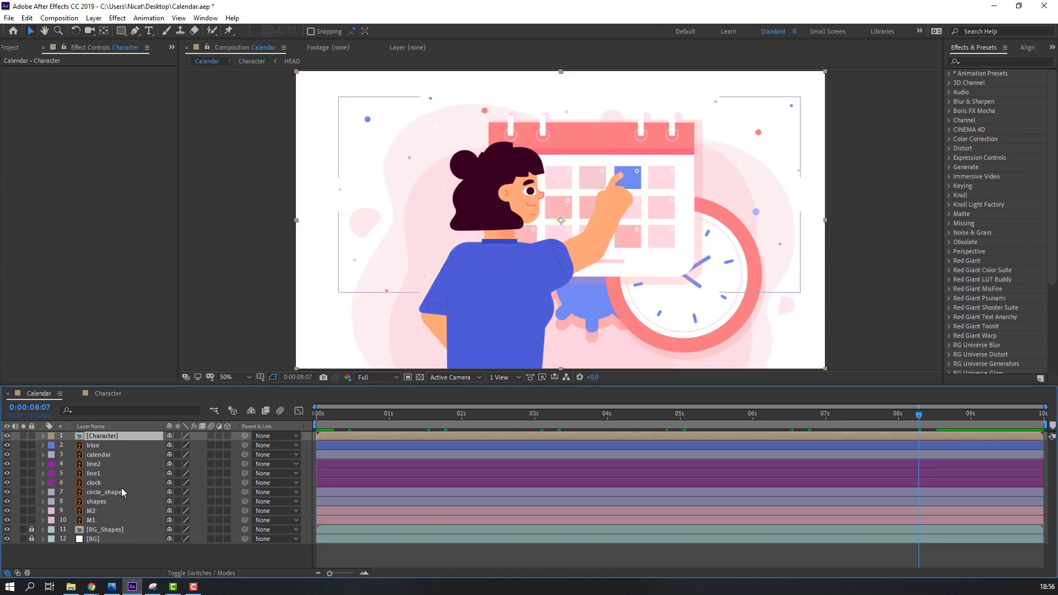
click(99, 456)
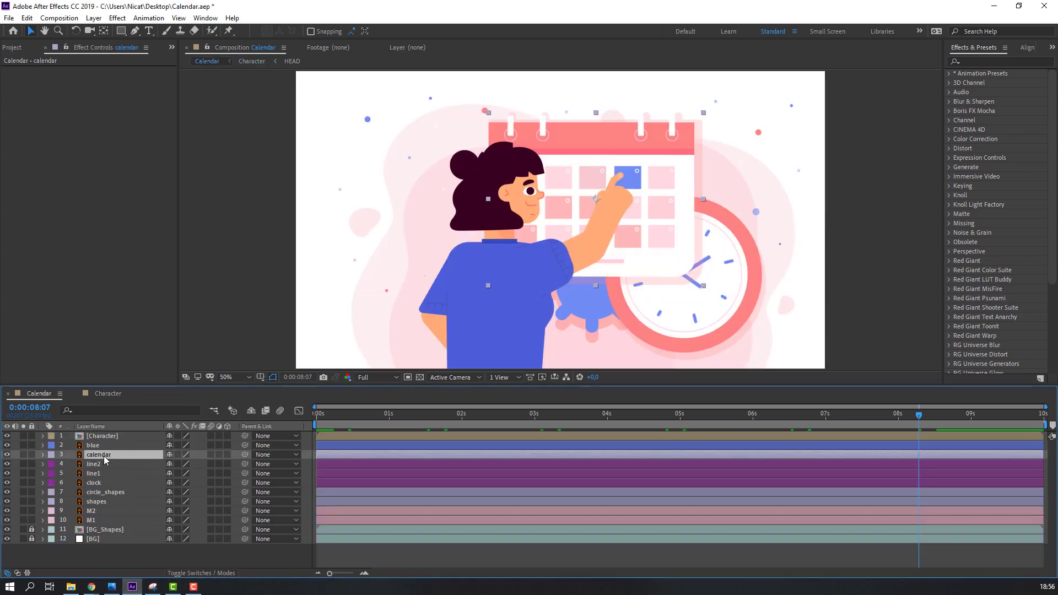
click(102, 393)
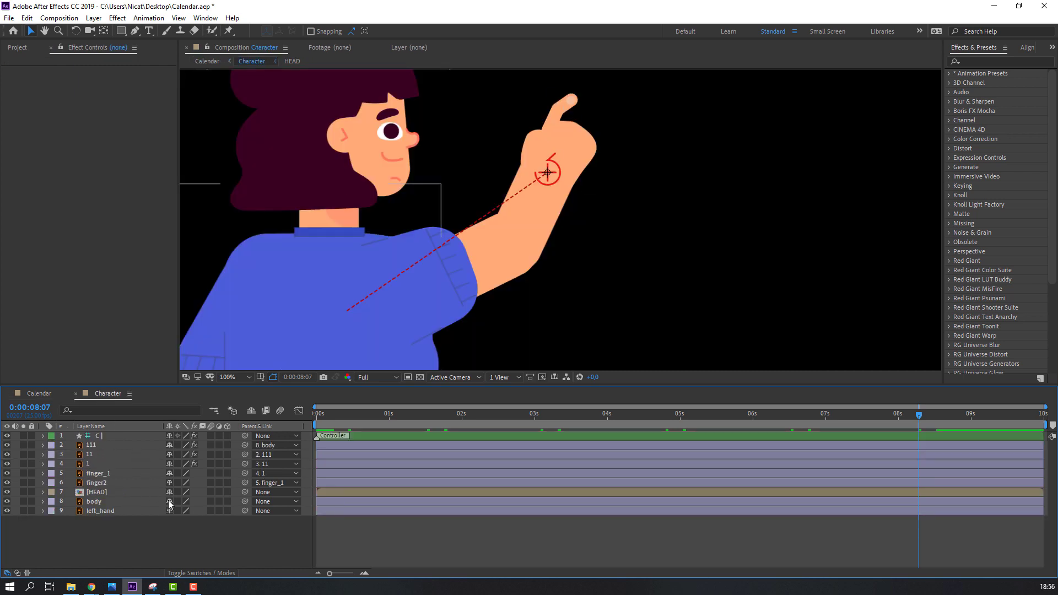
drag(108, 435, 102, 538)
click(31, 520)
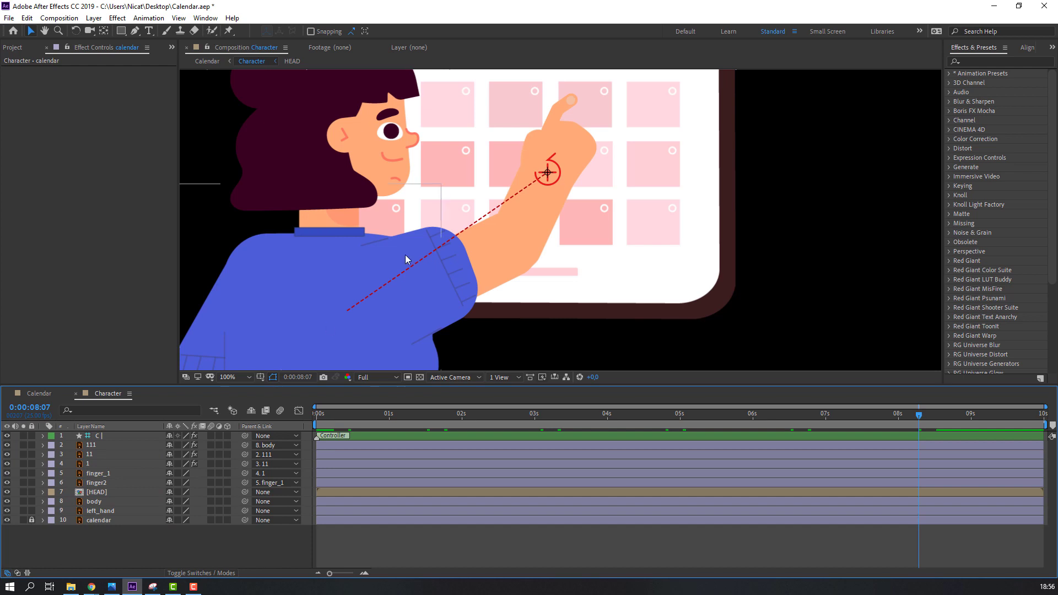
- Keyframe the IK controller's Position and Rotation at the start and shift both keyframes to 0:00:00:08
scroll(470, 239, down, 4)
scroll(643, 164, up, 4)
key(space)
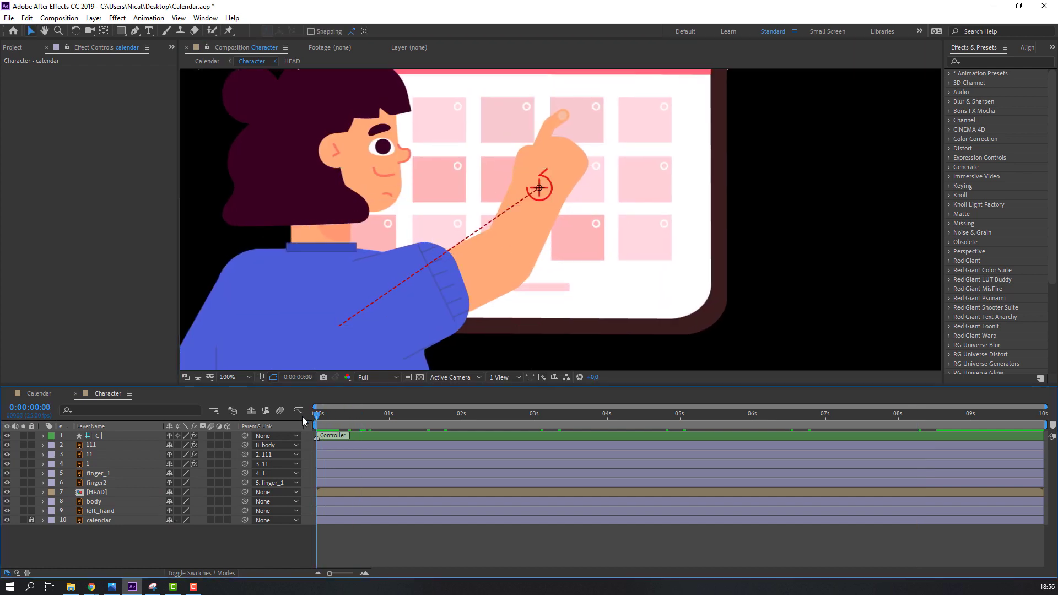
click(104, 435)
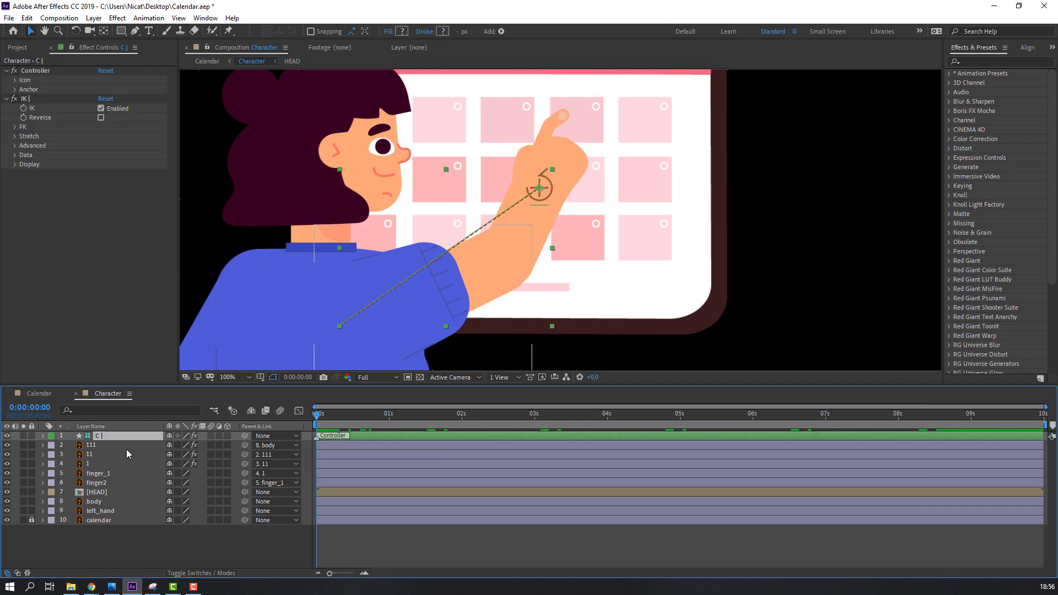
key(p)
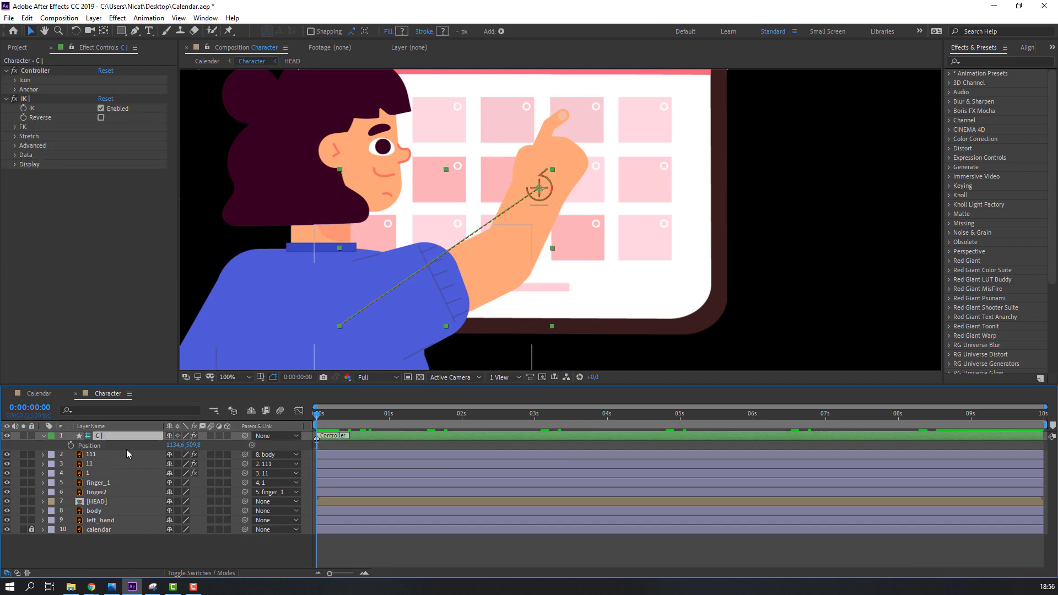
key(shift+r)
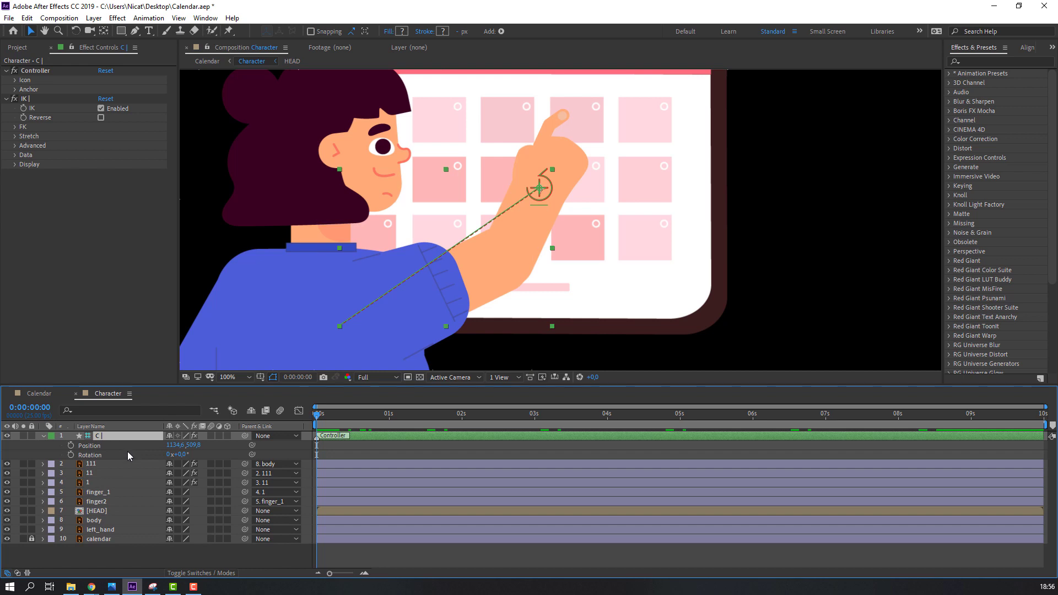
click(70, 445)
click(71, 455)
drag(316, 449, 341, 449)
- At 0:00:00:00, lower the IK controller to about 1145.6, 779.8 and set its rotation to 22°
drag(547, 182, 546, 237)
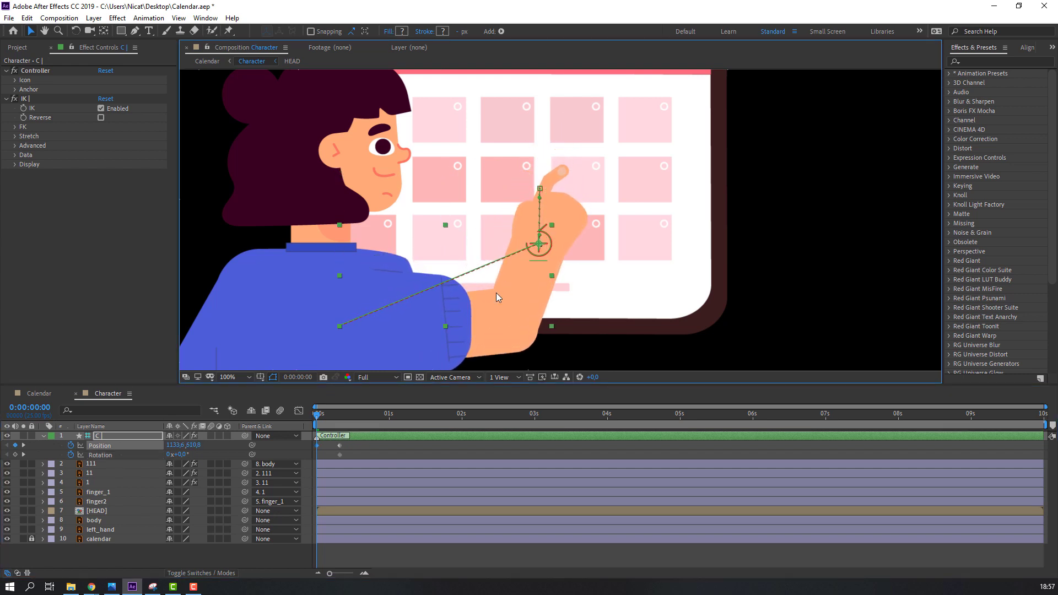
drag(426, 269, 420, 243)
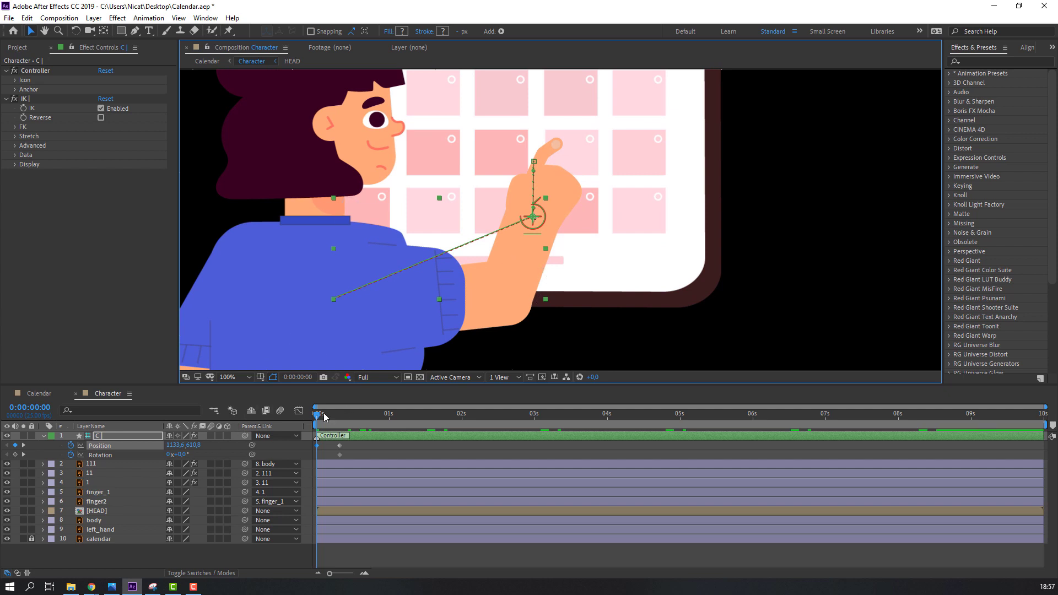
drag(178, 454, 201, 457)
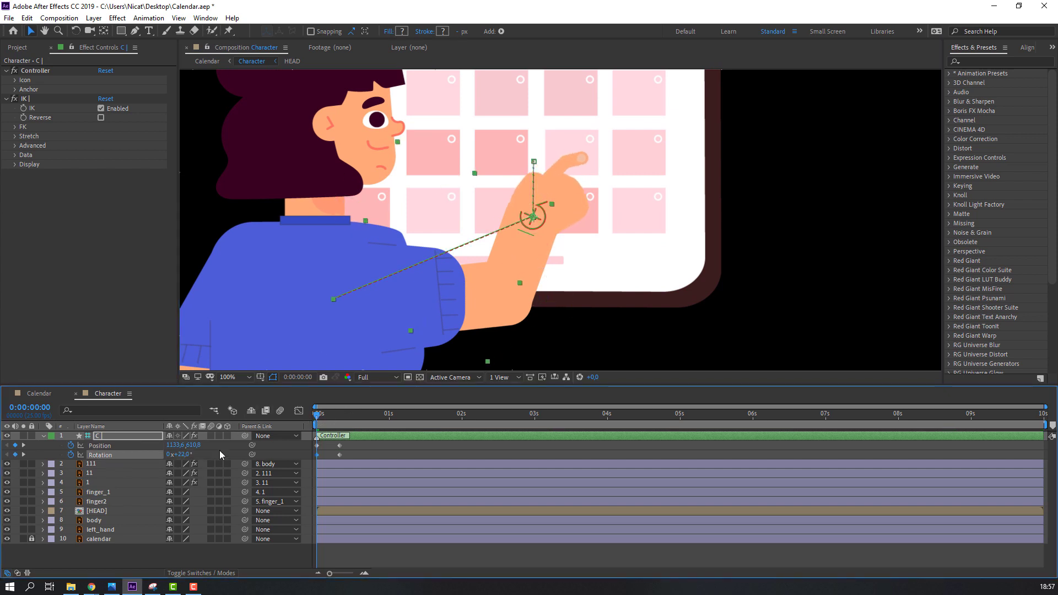
drag(318, 416, 290, 423)
drag(542, 215, 548, 253)
scroll(590, 294, down, 1)
scroll(458, 150, up, 3)
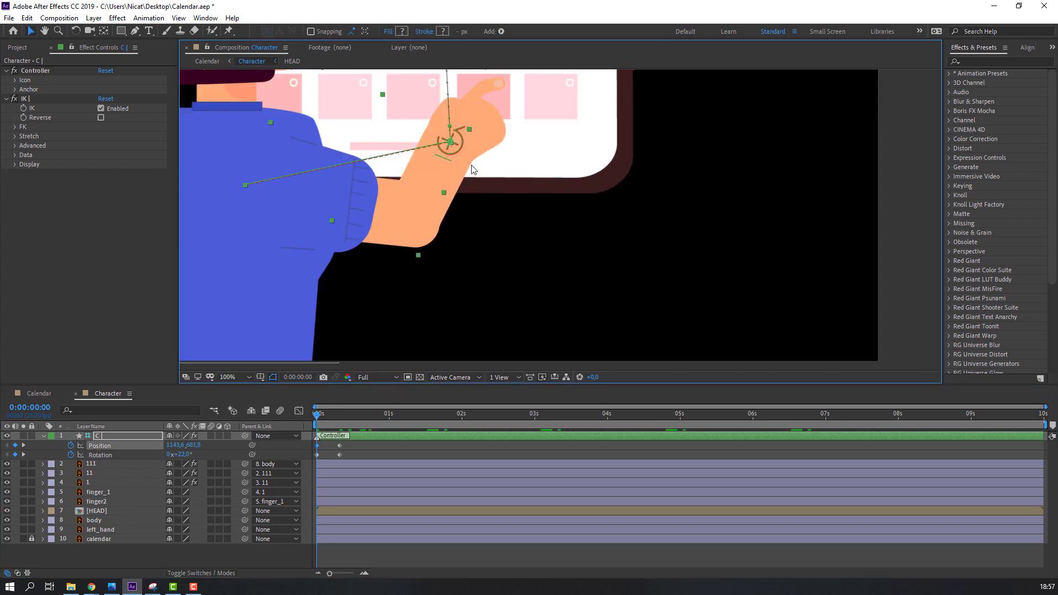
drag(459, 150, 460, 204)
drag(573, 185, 625, 251)
- Move the IK controller to about 1086.6, 490.8 at 0:00:00:08 and add Position and Rotation hold keyframes at 0:00:00:14
drag(317, 414, 340, 415)
drag(574, 189, 578, 290)
key(v)
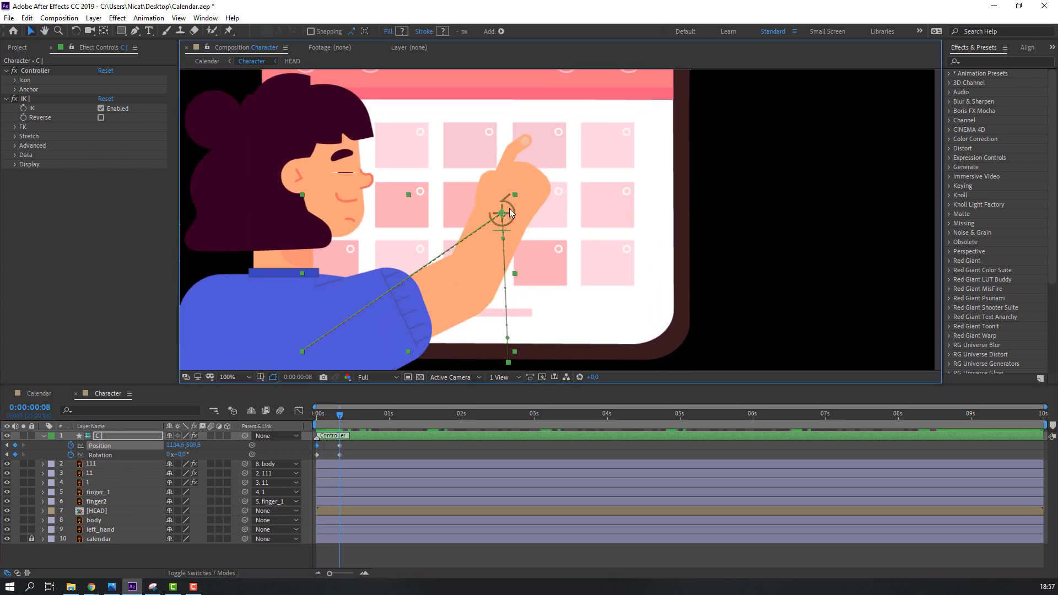
drag(498, 208, 480, 201)
mouse_move(340, 422)
mouse_down()
mouse_move(319, 417)
mouse_move(357, 422)
mouse_up()
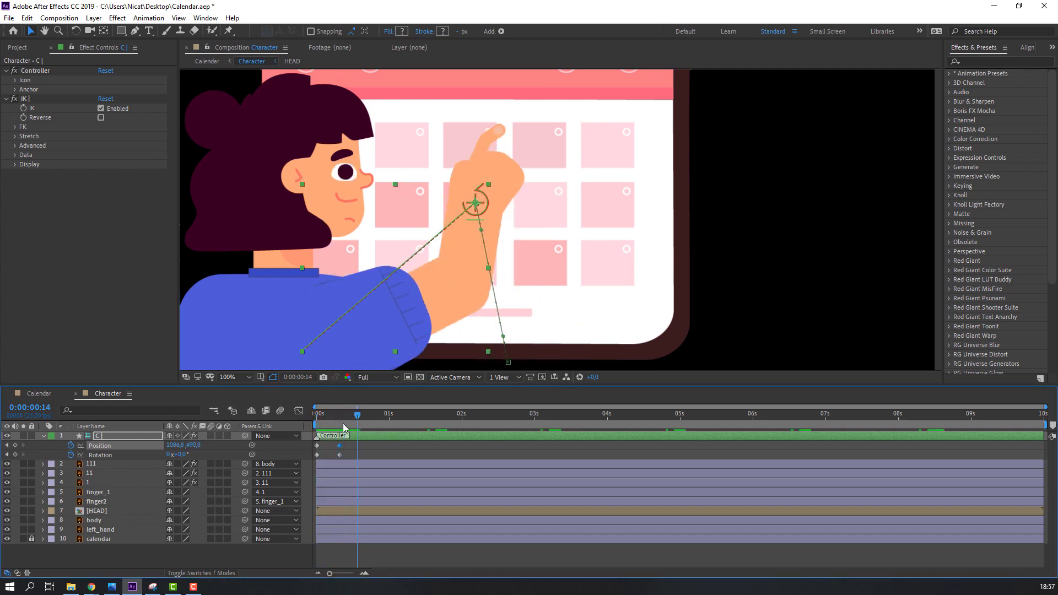
click(15, 445)
click(15, 454)
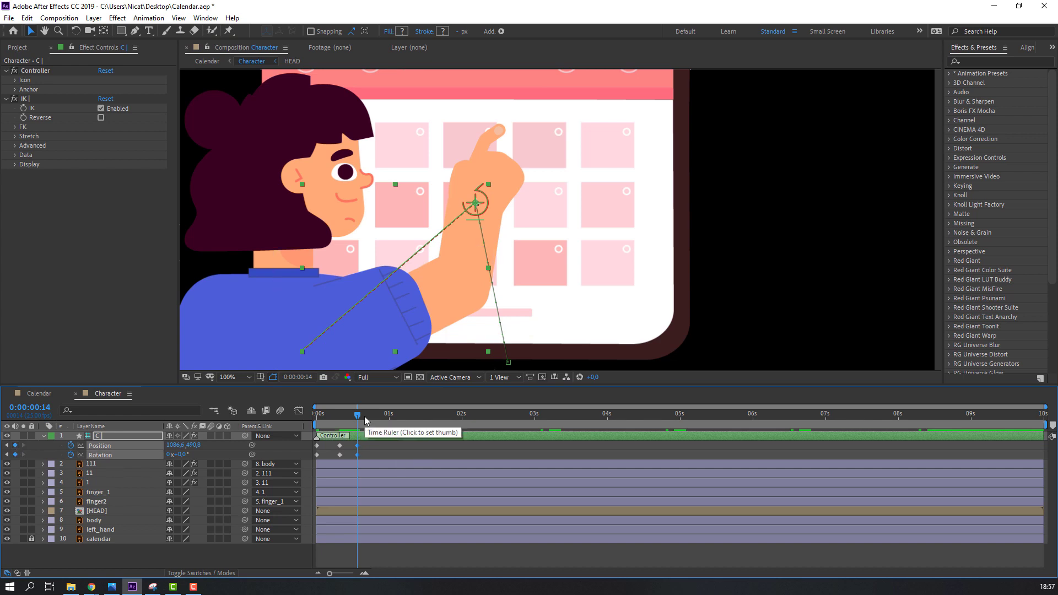
- Swing the controller to X 990.6 with -52° rotation at 0:00:00:24, and back to X 1109.6 with 22° rotation at 0:00:01:07
drag(485, 199, 437, 202)
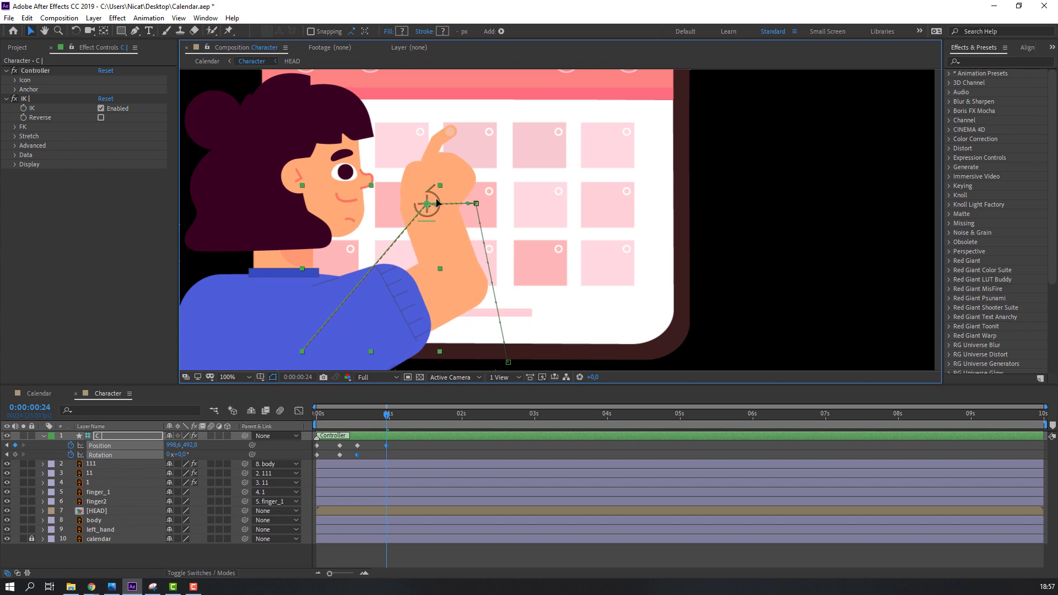
drag(182, 455, 158, 458)
drag(351, 415, 389, 418)
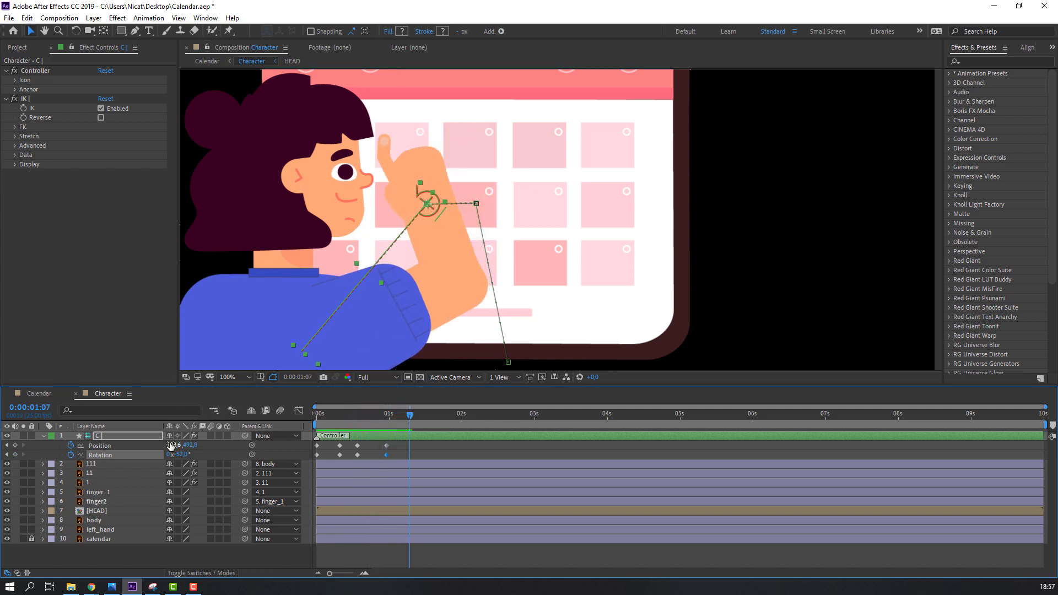
drag(176, 445, 222, 449)
drag(372, 418, 415, 419)
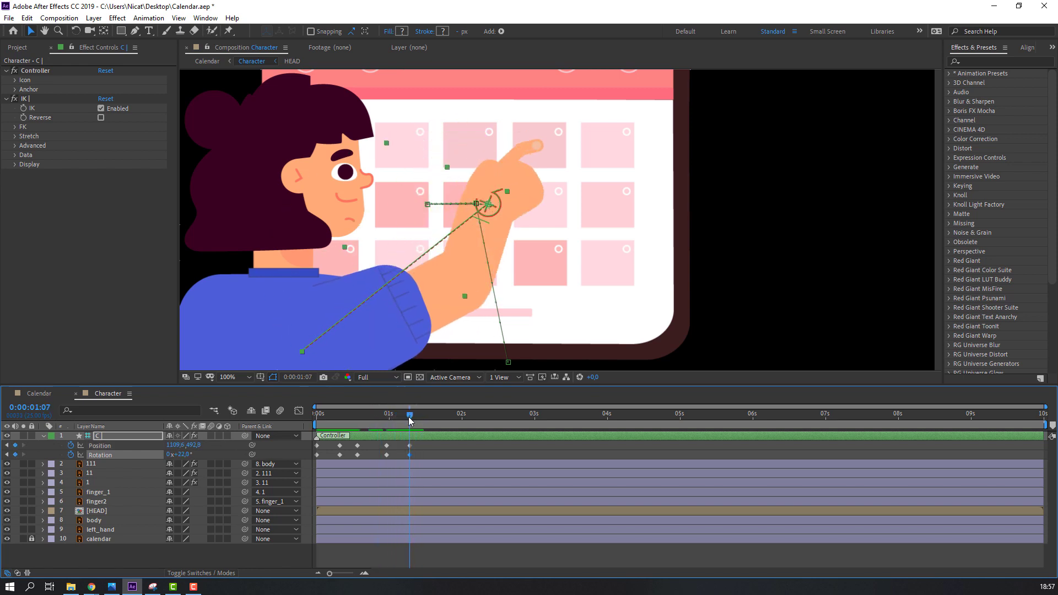
- Add controller Rotation keyframes of 3° at 0:00:01:12 and 6° at 0:00:01:16 so the wrist settles
key(Page_Down)
key(Page_Down)
key(Page_Down)
drag(185, 458, 162, 458)
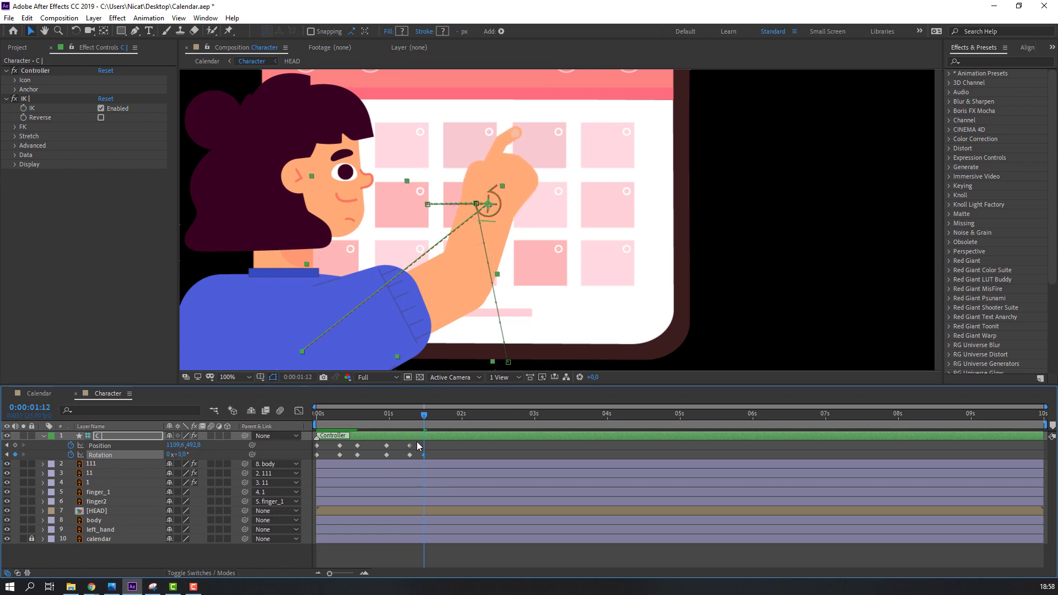
key(Page_Down)
key(Page_Down)
key(Page_Down)
key(Page_Down)
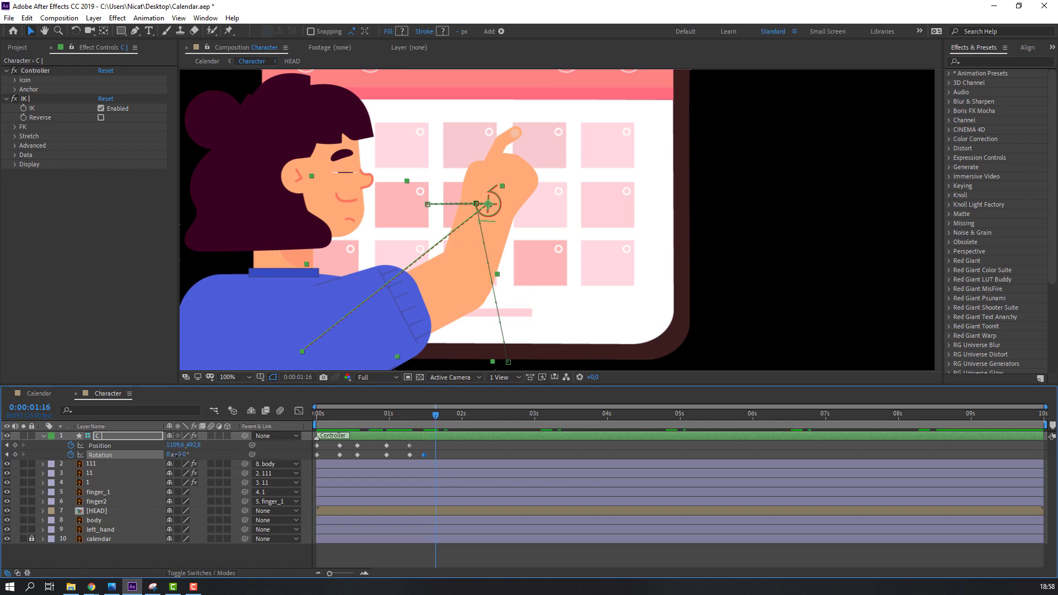
key(Return)
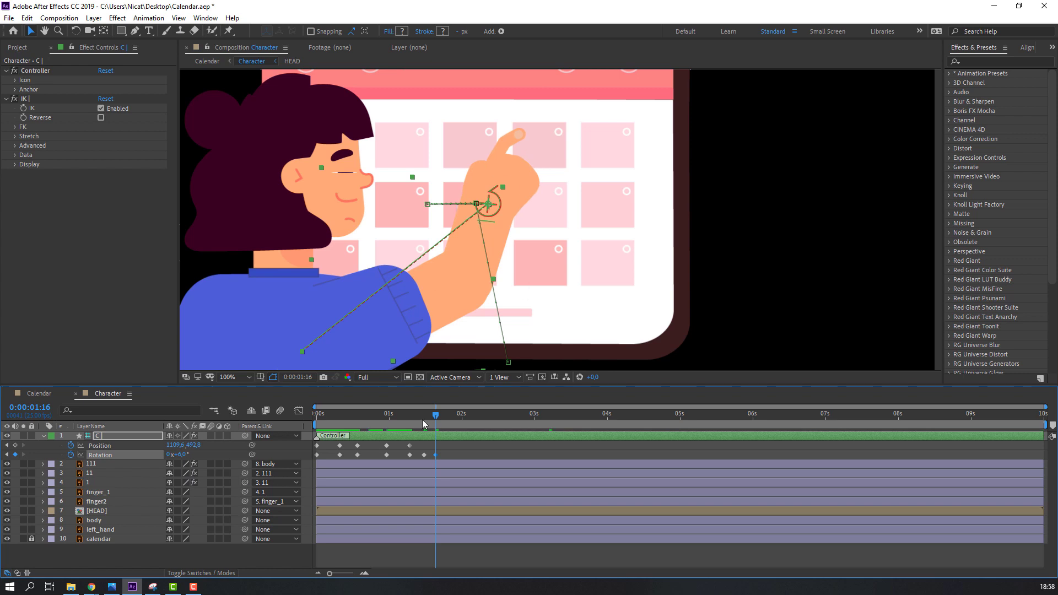
- Preview the hand swing, then add Position and Rotation hold keyframes for the controller just before the 2-second mark
click(412, 414)
drag(418, 418, 432, 419)
key(space)
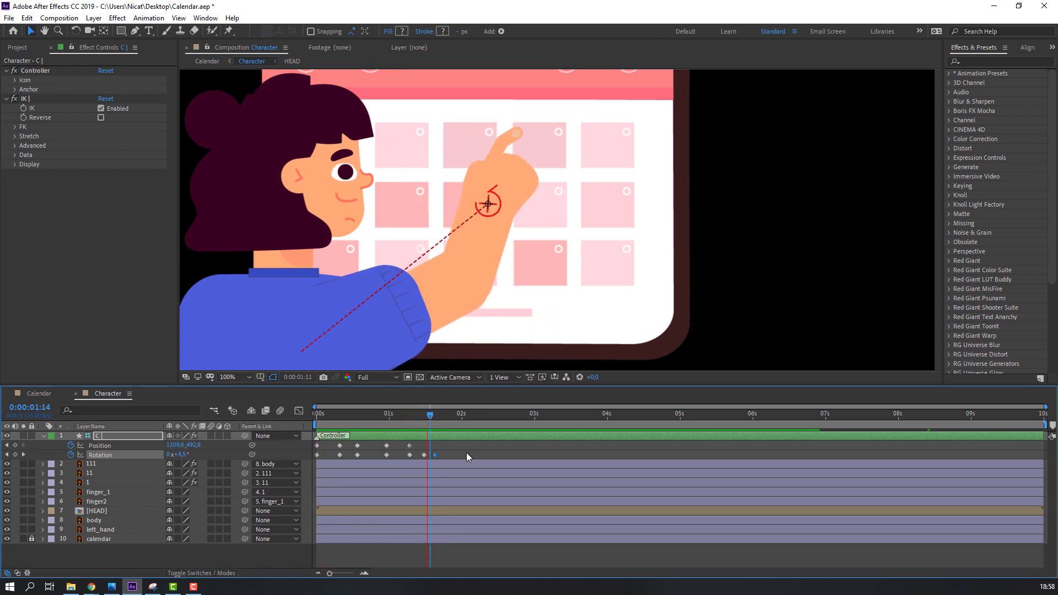
key(space)
click(444, 414)
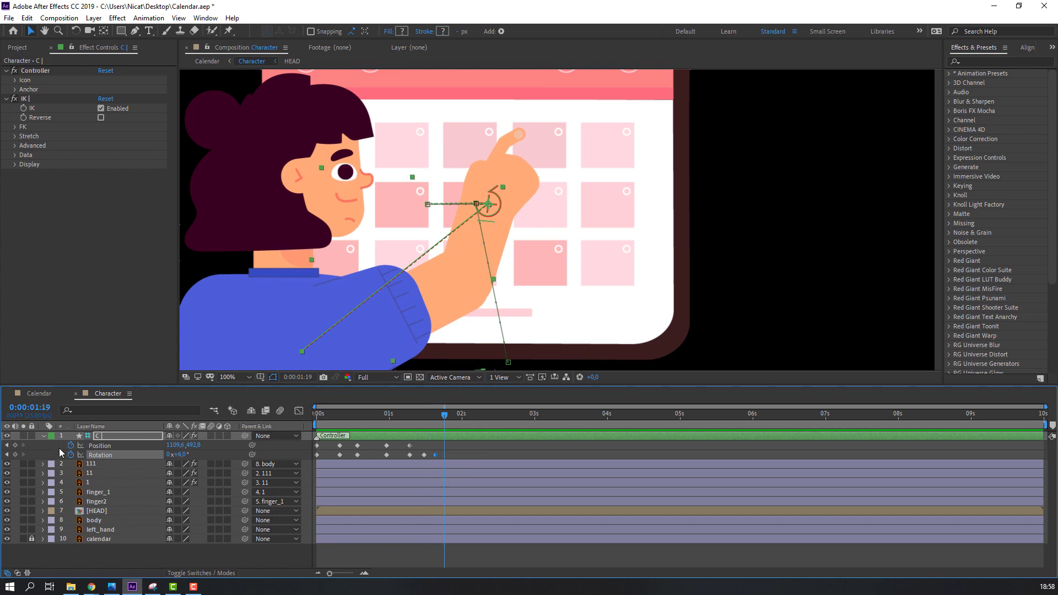
click(15, 446)
drag(445, 454, 456, 454)
- At 0:00:02:09, lower the IK controller to about 1151.6, 715.8 and set its rotation to -1°
click(476, 414)
click(504, 452)
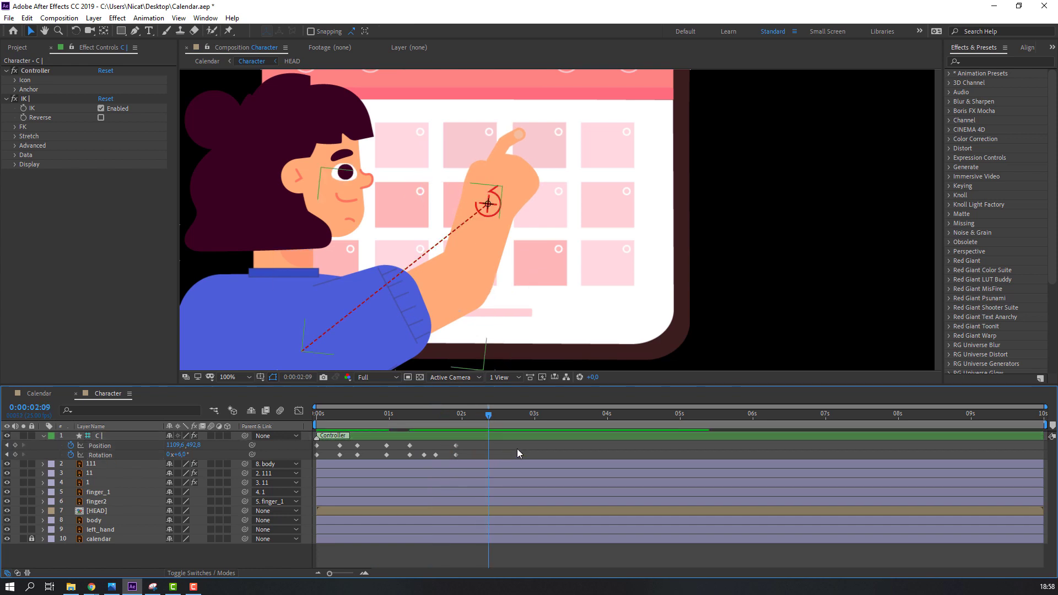
drag(489, 198, 462, 250)
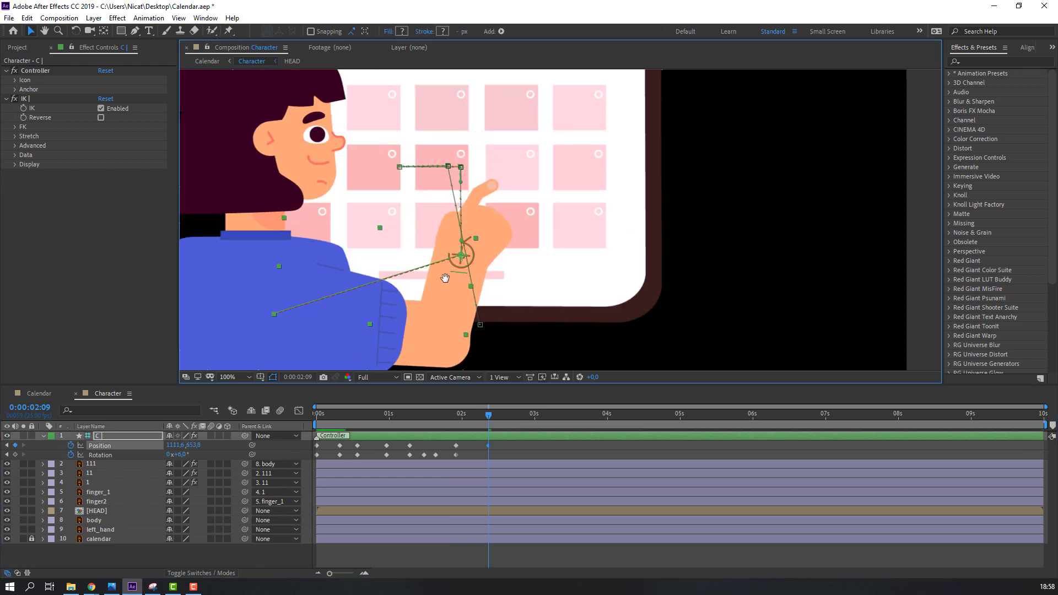
drag(448, 290, 410, 205)
mouse_move(178, 454)
mouse_down()
mouse_move(191, 454)
mouse_move(174, 454)
mouse_up()
drag(444, 168, 454, 199)
scroll(458, 255, down, 2)
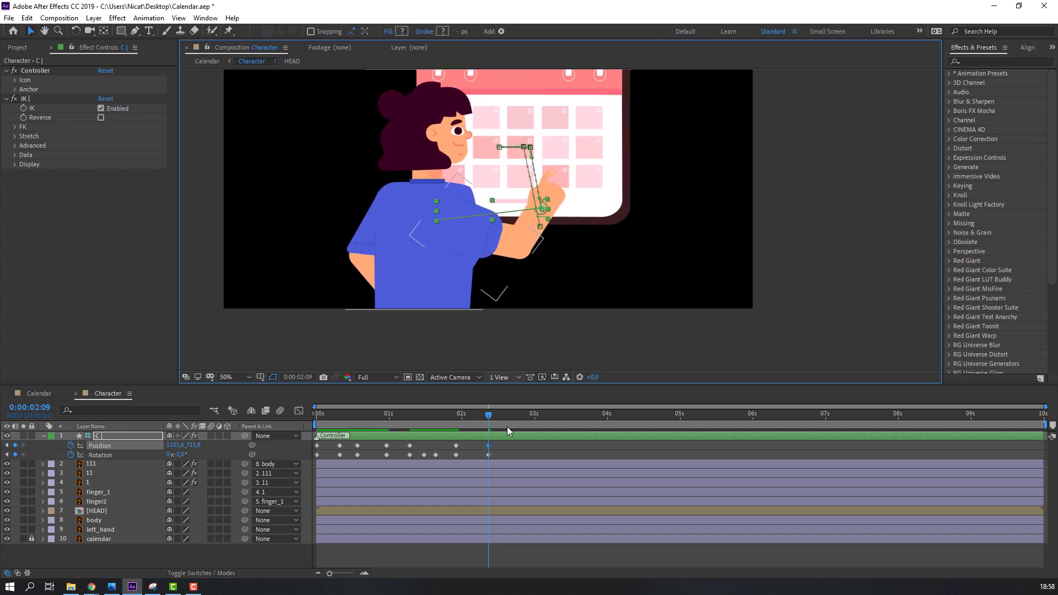
- Preview the arm animation and apply Easy Ease to all of the controller's Position and Rotation keyframes
key(space)
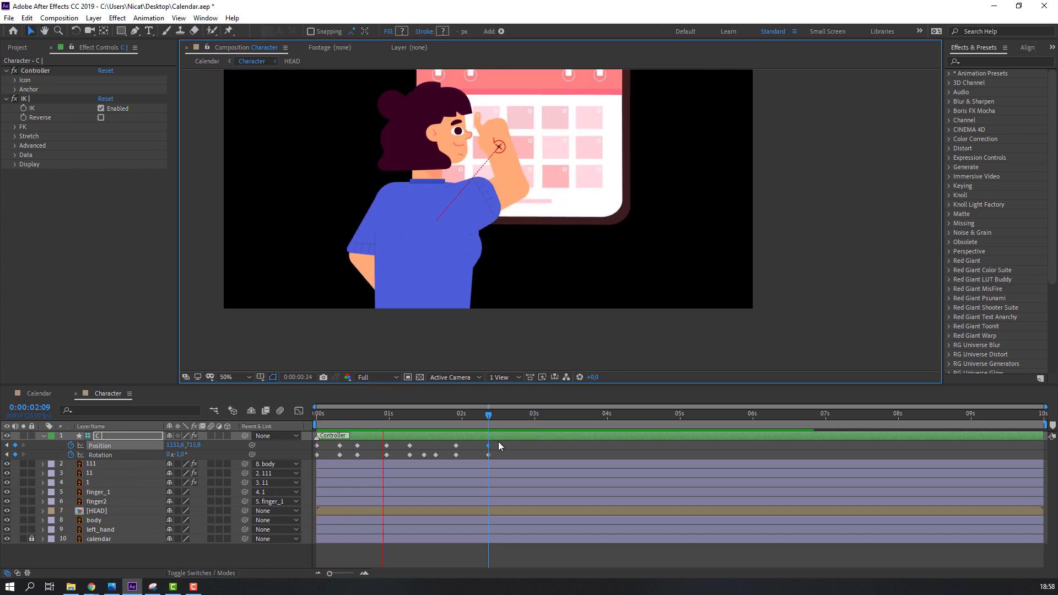
drag(512, 443, 316, 458)
right_click(318, 459)
mouse_move(354, 447)
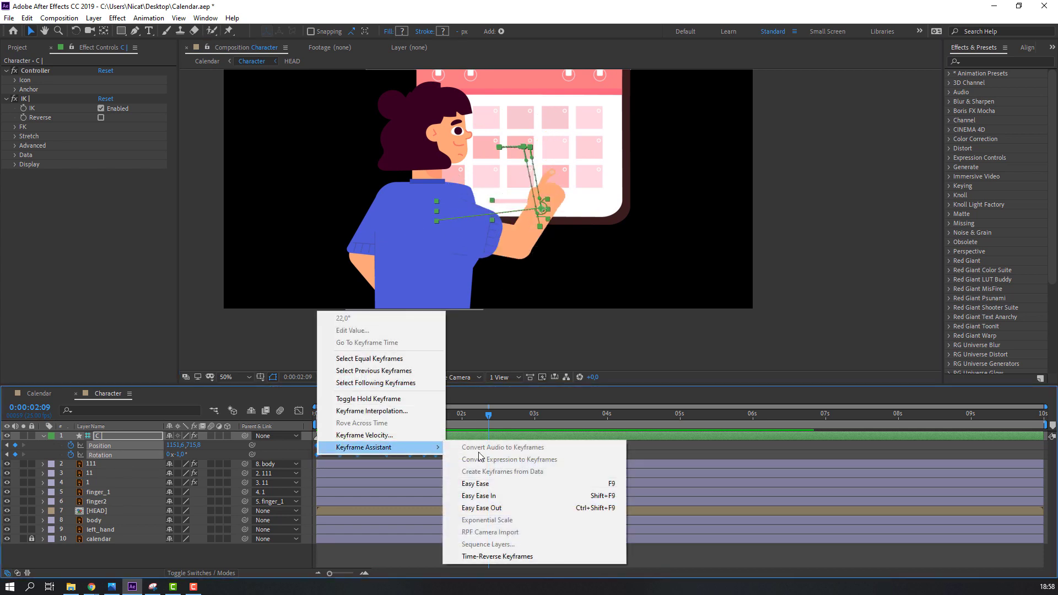
click(468, 479)
click(551, 455)
- Shift all controller keyframes after the first pair later so the opening arm raise ends at 0:00:00:15, and preview the timing
key(space)
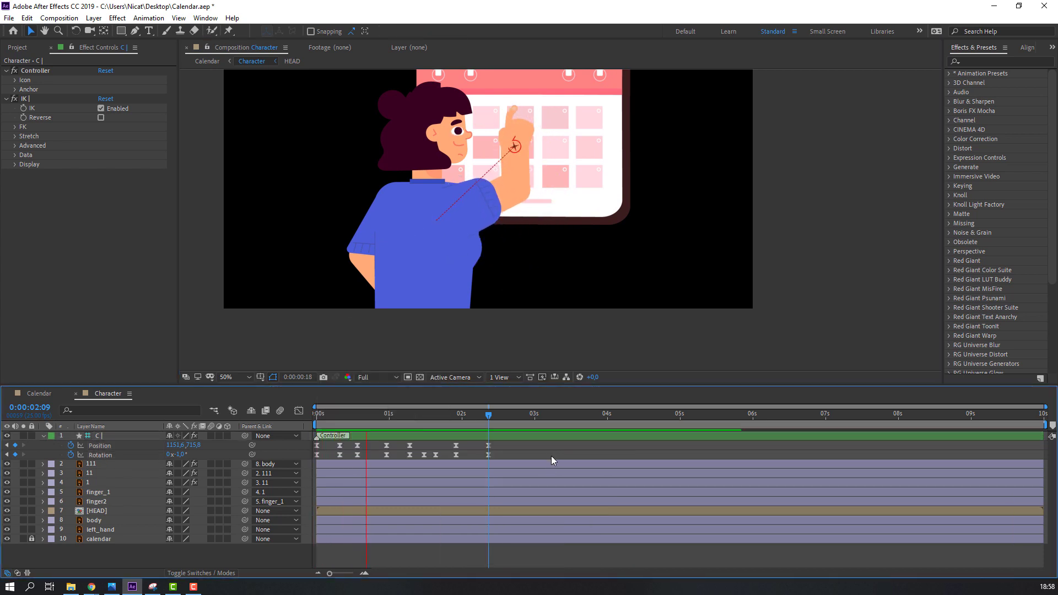
drag(499, 446, 309, 447)
key(space)
key(space)
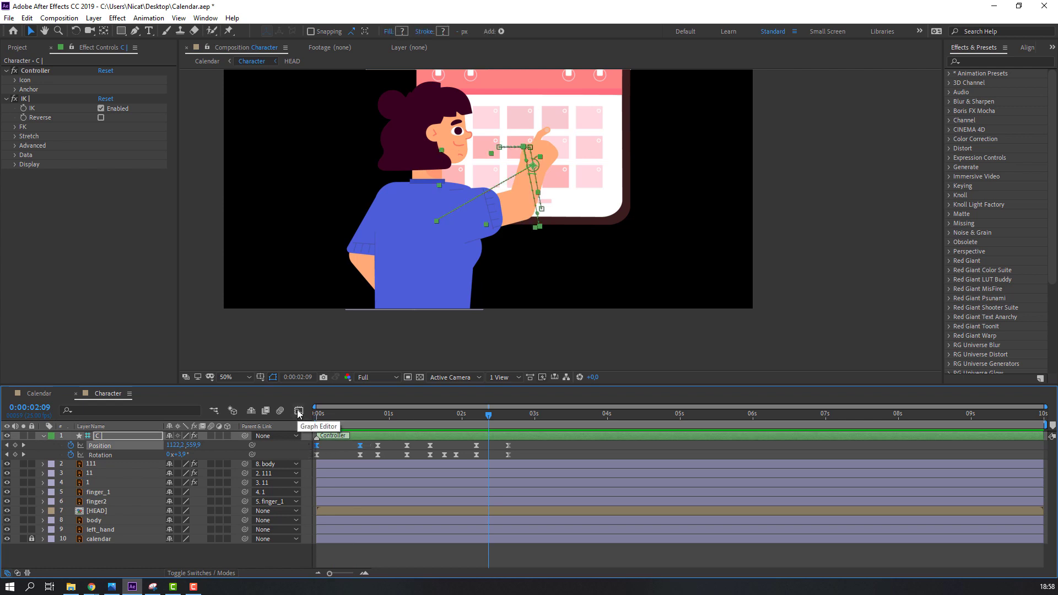
- Open the speed graph and lengthen the Position ease handles of the opening arm raise between 0:00:00:00 and 0:00:00:15
click(298, 410)
key(Home)
key(=)
key(=)
click(355, 502)
click(348, 521)
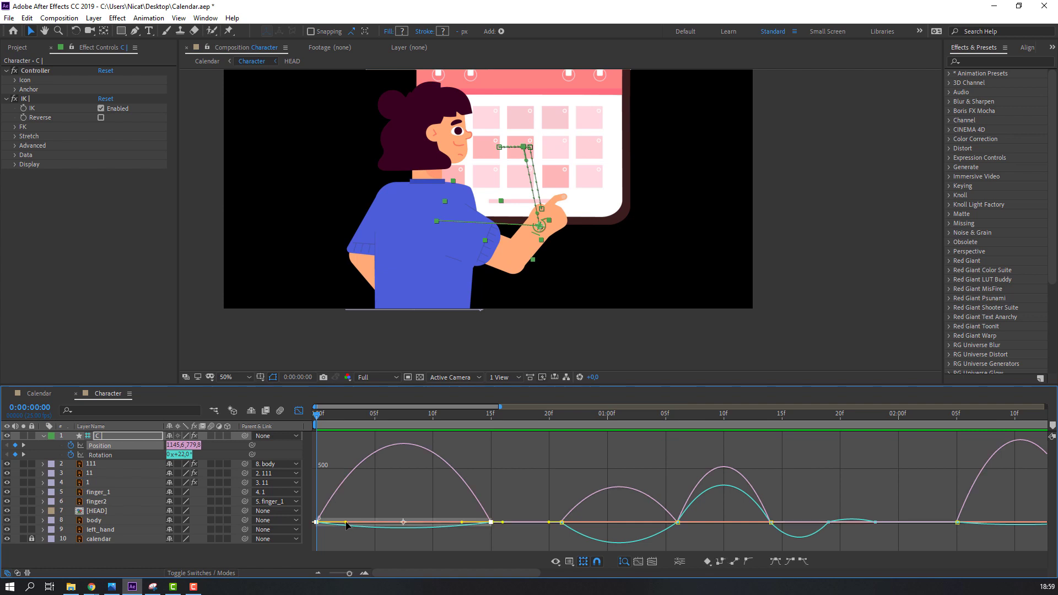
drag(346, 522, 352, 523)
drag(462, 522, 434, 523)
key(space)
key(space)
- Adjust the speed graph's ease handles for the hand's swing across the calendar between 0:00:00:21 and 0:00:01:14
scroll(411, 416, right, 2)
click(476, 416)
drag(554, 529, 537, 513)
drag(526, 521, 507, 518)
drag(515, 416, 593, 416)
drag(562, 516, 571, 517)
- Lengthen the Position ease handles of the final arm lowering, which starts at 0:00:02:05, to sharpen its speed curve
drag(595, 415, 848, 416)
drag(862, 494, 863, 519)
drag(994, 506, 905, 521)
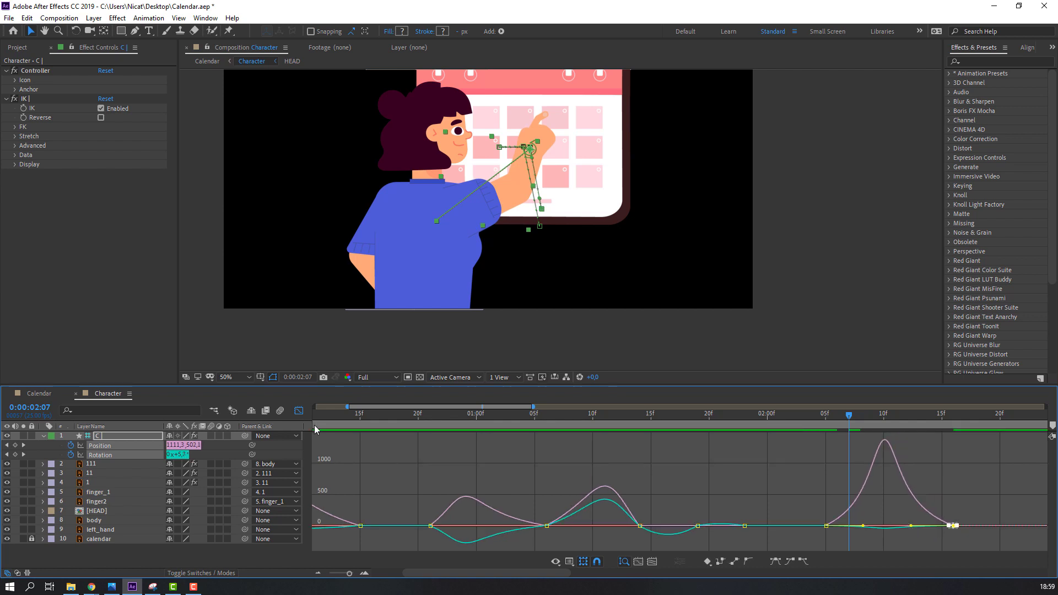
- Leave the graph editor and preview the hand animation with its adjusted easing
click(299, 410)
key(space)
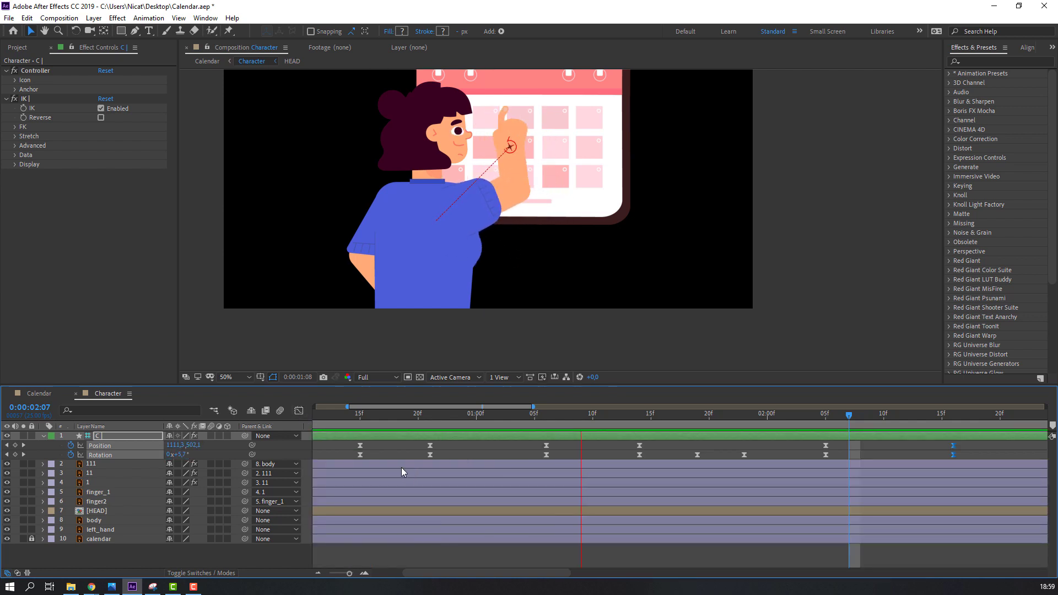
key(space)
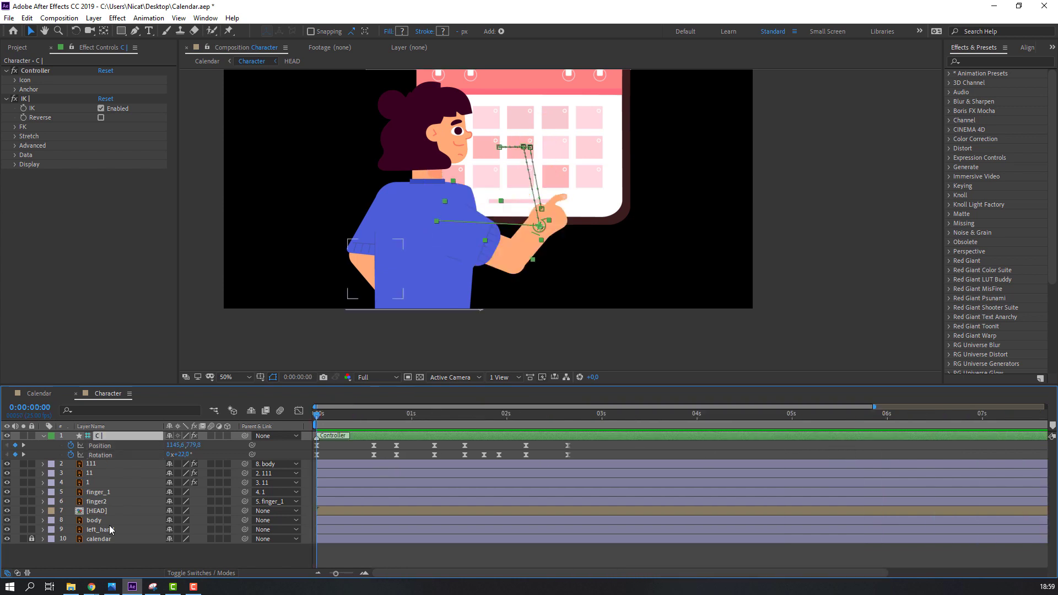
- Parent the HEAD layer to the body layer and start keyframing the body's Rotation at 0:00:00:00
click(98, 510)
drag(245, 511, 95, 520)
click(94, 520)
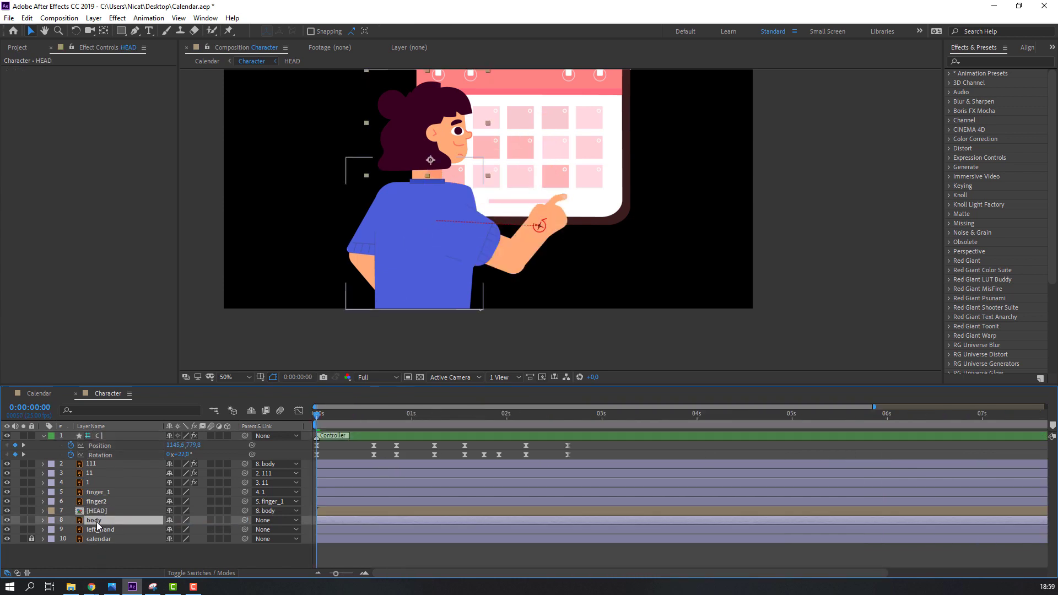
key(r)
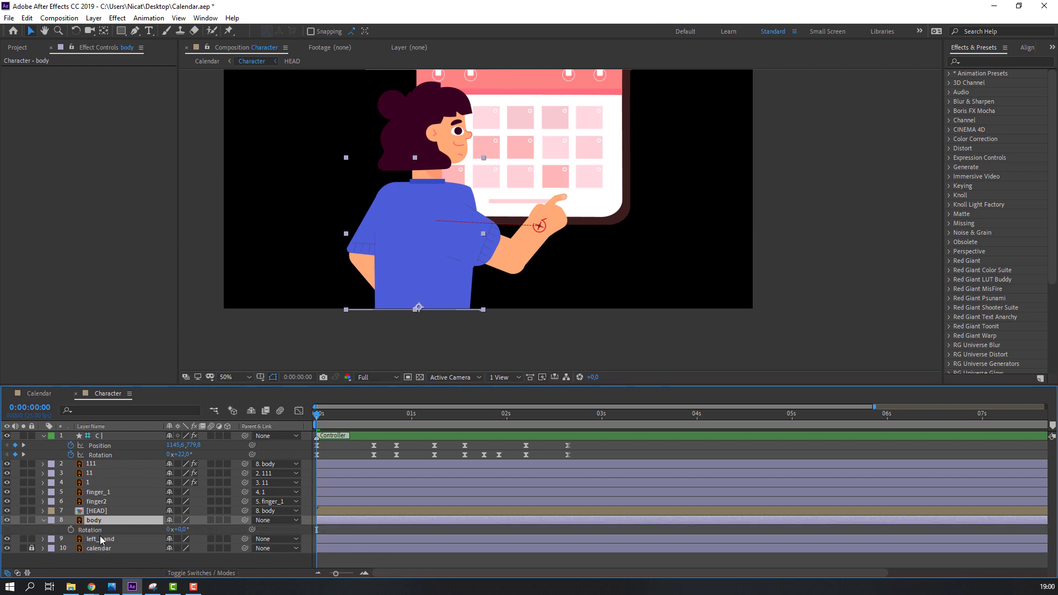
click(70, 529)
- Keyframe the body's Rotation at -4° at 0:00:00:15, hold it at 0:00:00:21, and return it to 0° at 0:00:01:06
drag(318, 418, 373, 422)
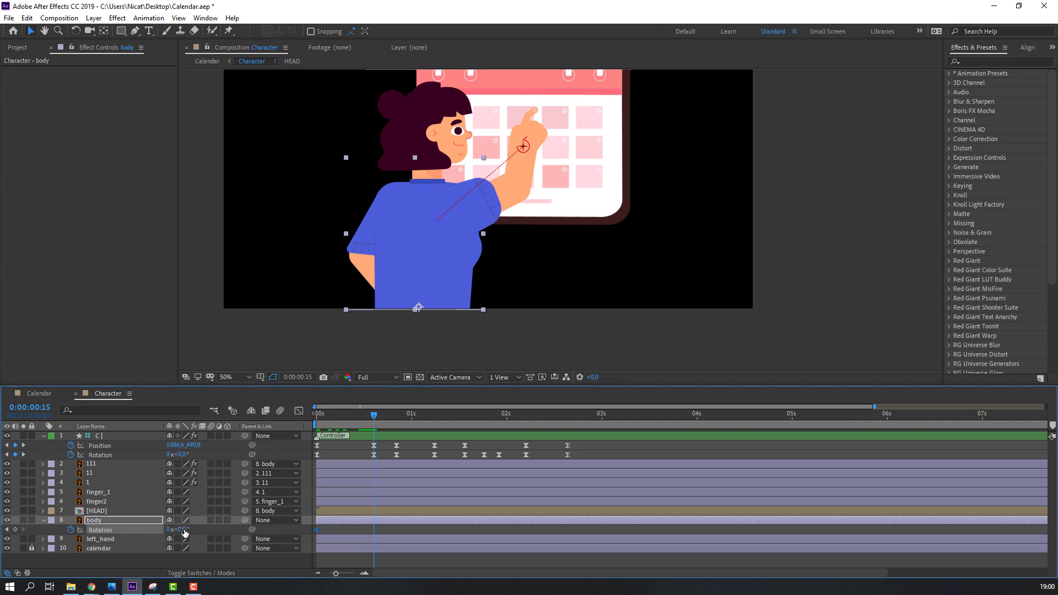
drag(181, 529, 180, 530)
drag(365, 422, 432, 423)
key(F2)
click(15, 529)
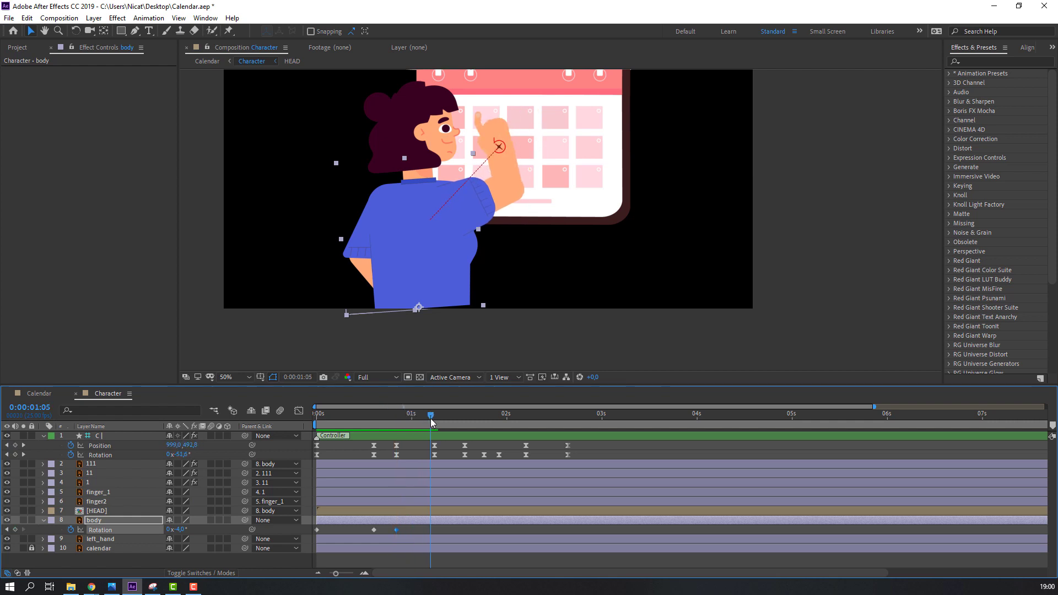
text(0)
key(Return)
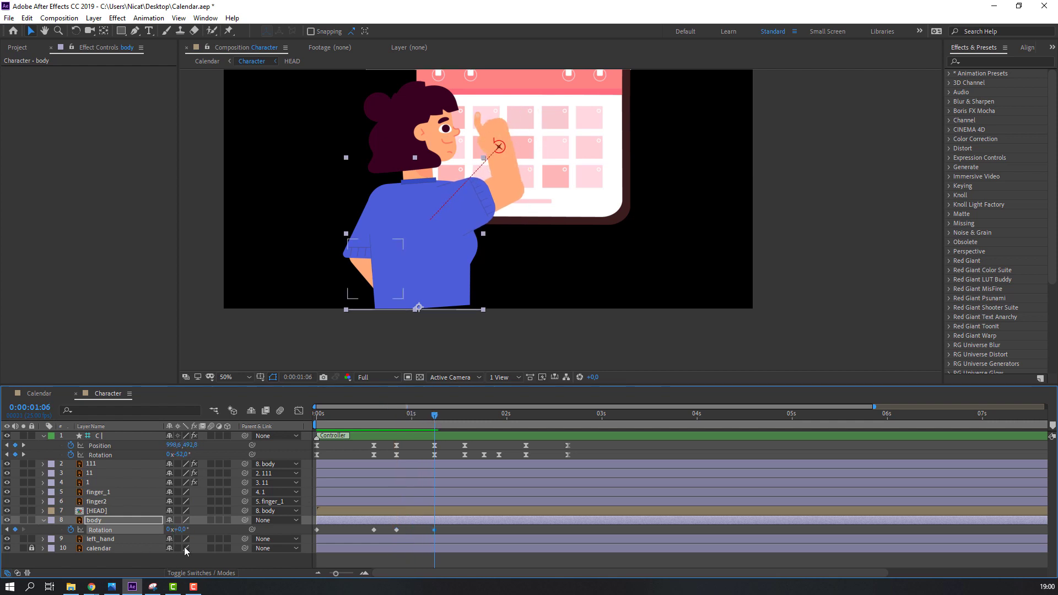
- Keyframe the body's Rotation at -5° at 0:00:01:14, hold it at 0:00:01:23, and return it to 0° at 0:00:02:05
drag(425, 417, 466, 413)
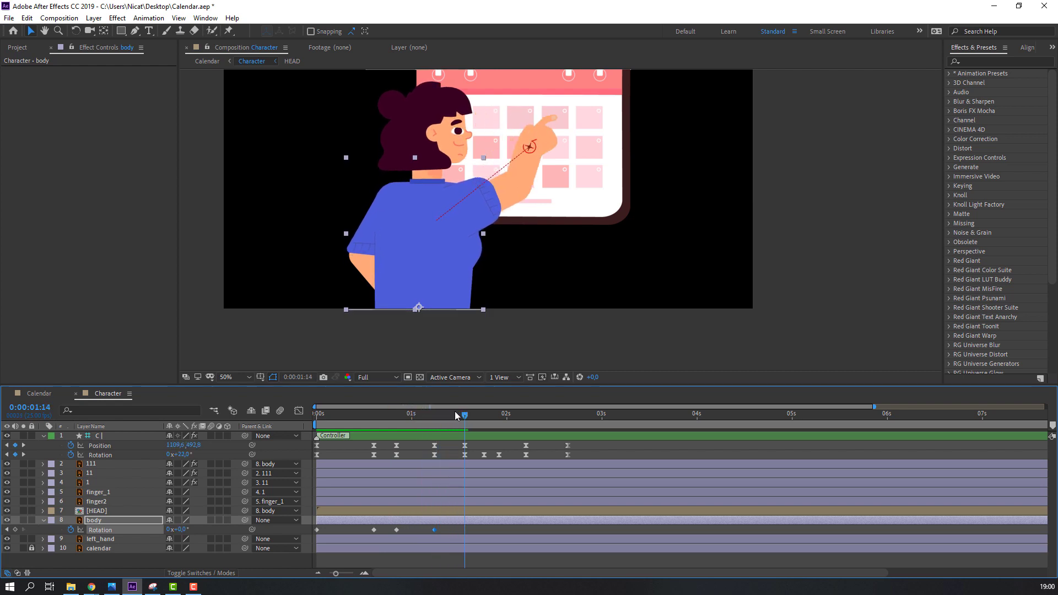
drag(180, 530, 180, 530)
drag(430, 423, 481, 429)
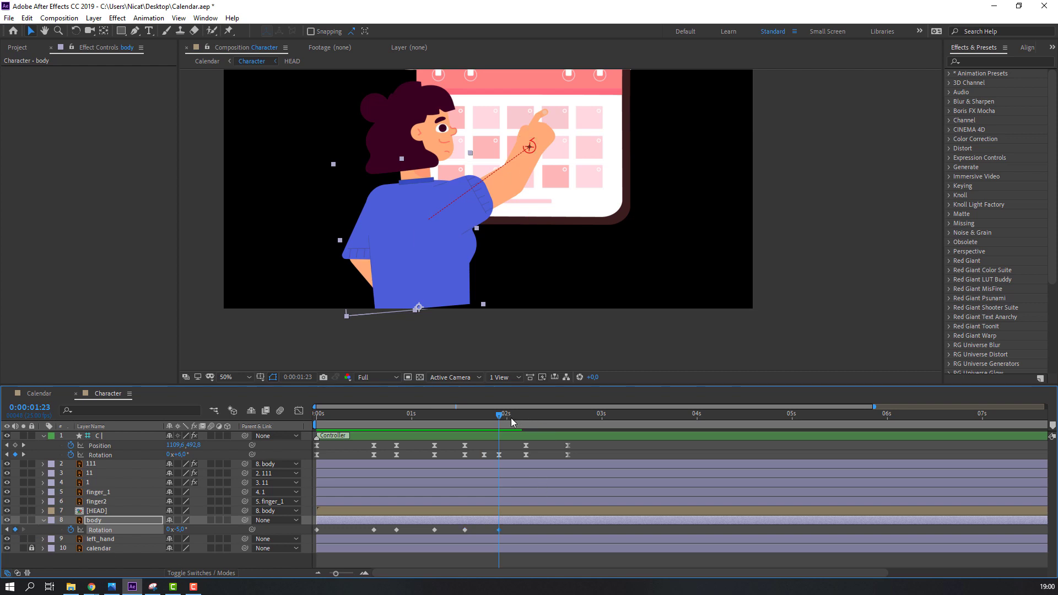
mouse_move(525, 421)
mouse_down()
mouse_move(447, 420)
mouse_move(530, 432)
mouse_up()
key(Return)
- Add a final body Rotation keyframe of -3° at 0:00:02:17
drag(524, 420, 571, 422)
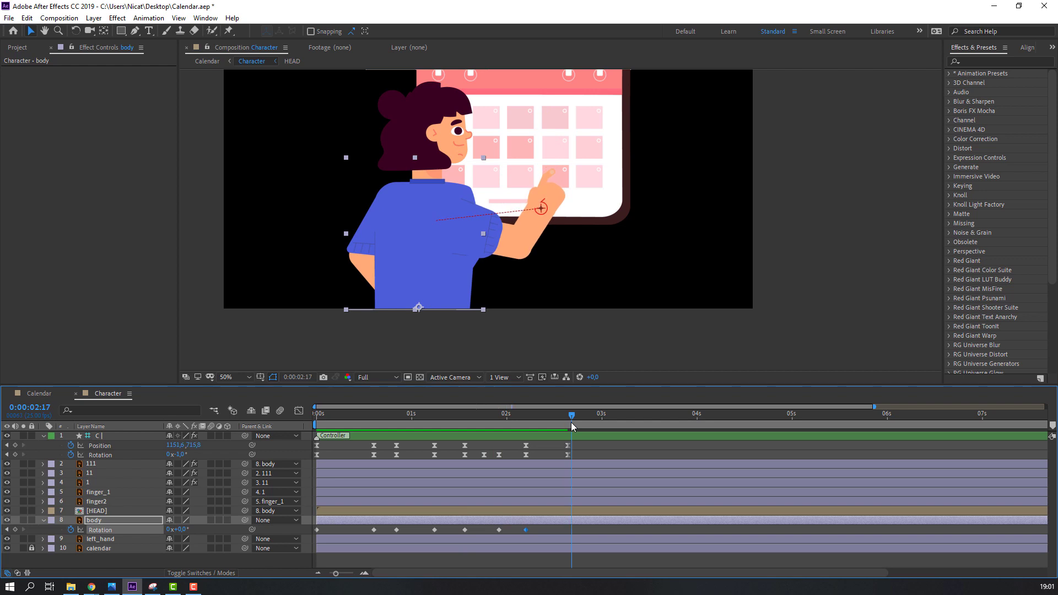
drag(181, 530, 180, 530)
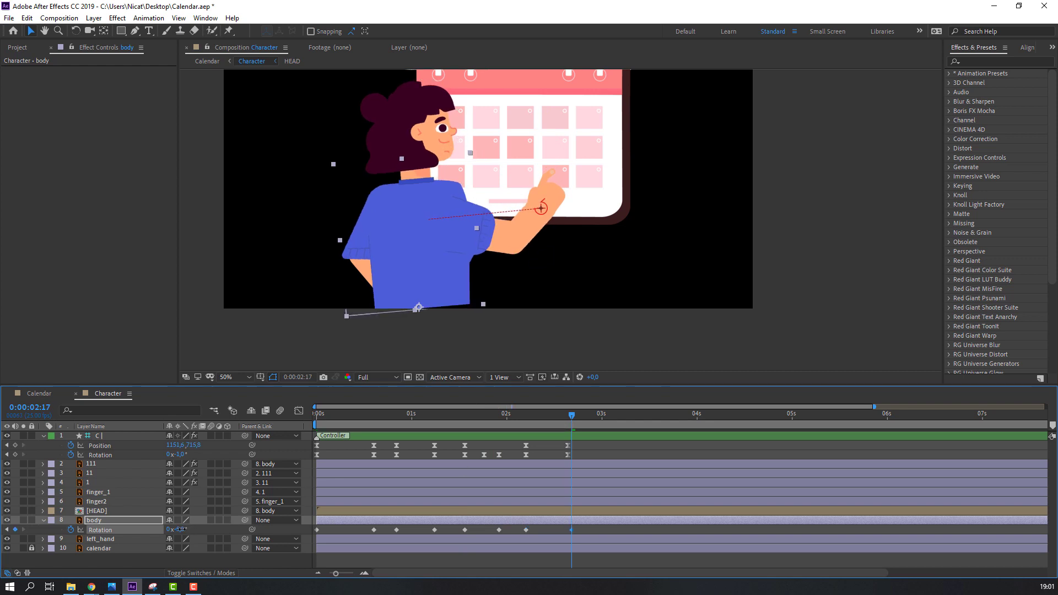
text(3)
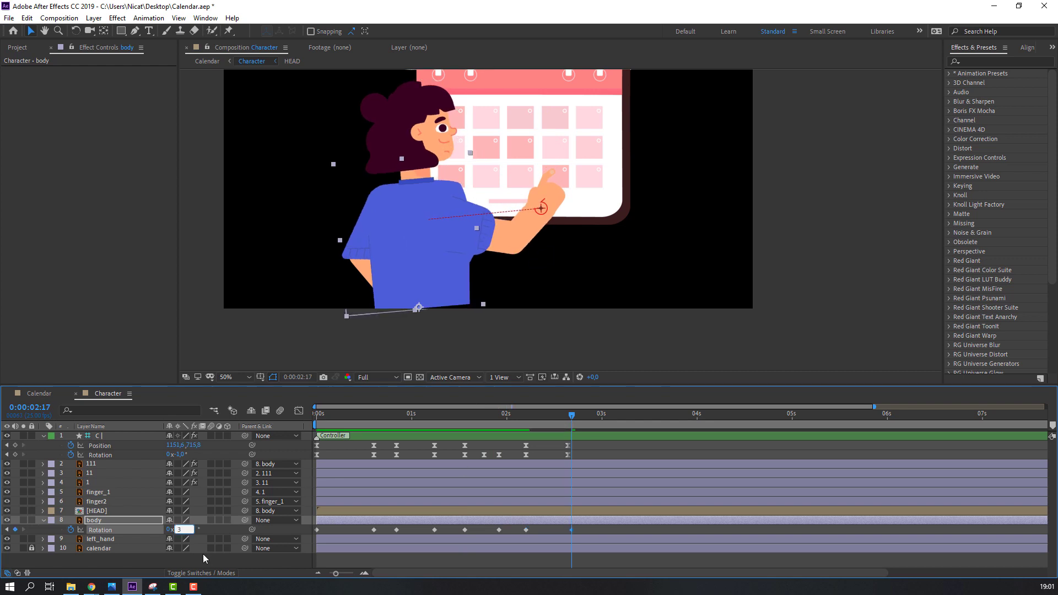
key(Return)
click(180, 530)
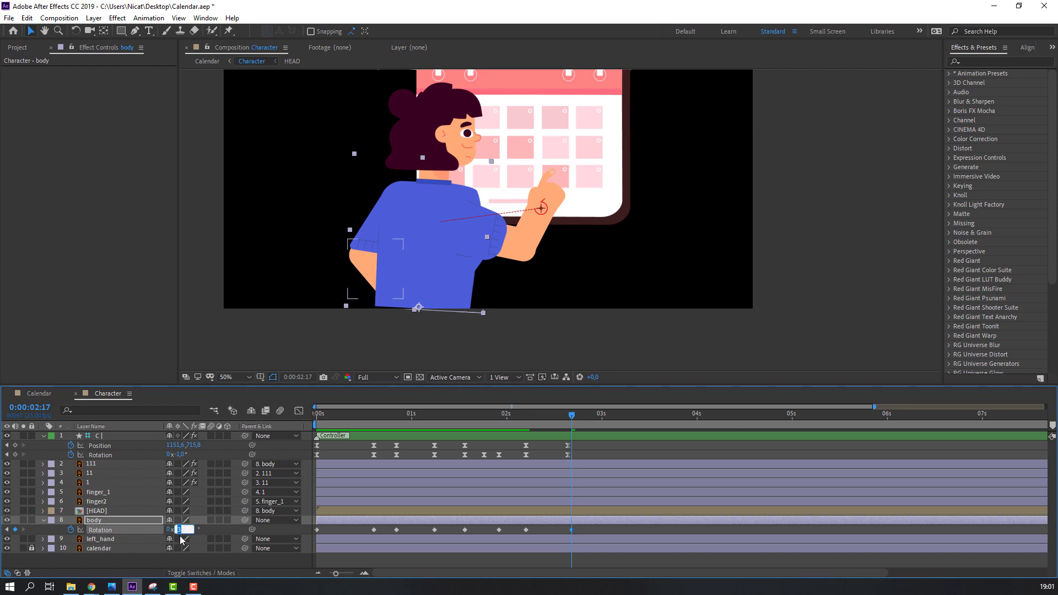
key(Return)
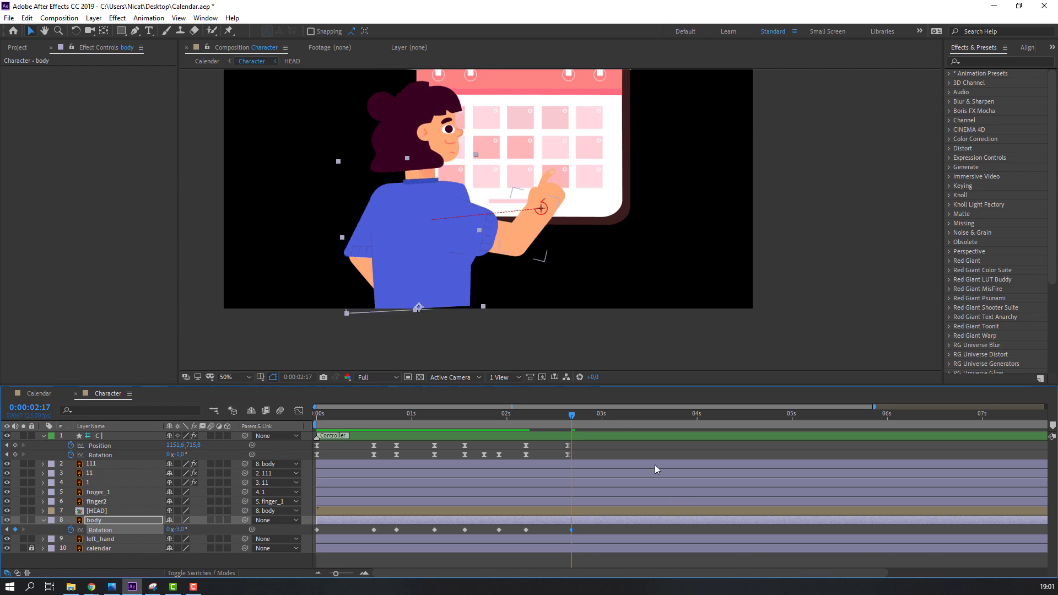
- Apply Easy Ease to all of the body's Rotation keyframes and preview the motion with the work area ending at 0:00:03:03
key(space)
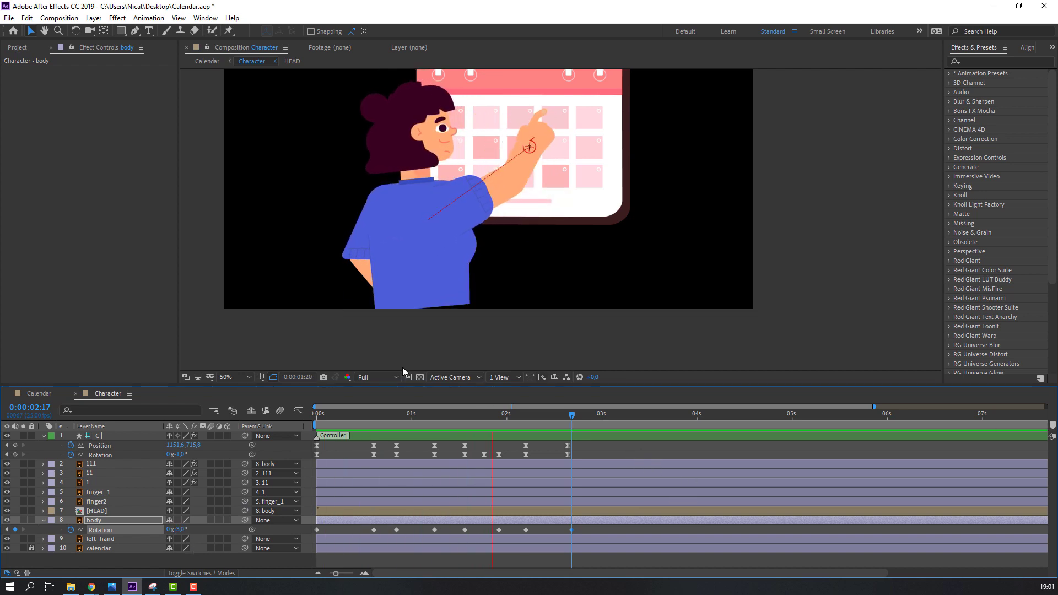
drag(591, 526, 319, 533)
right_click(318, 532)
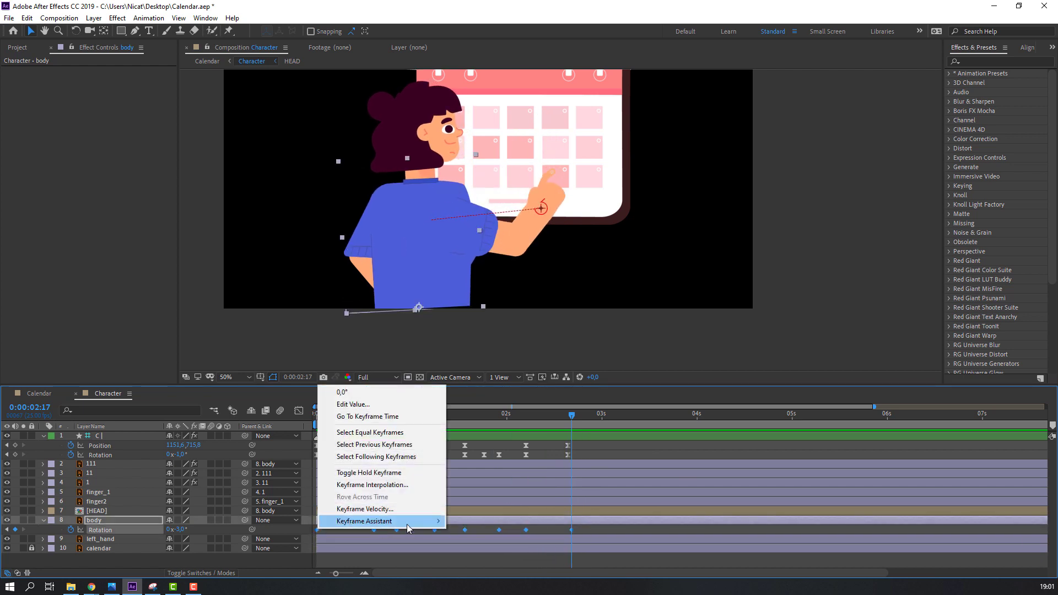
mouse_move(407, 522)
click(501, 452)
key(space)
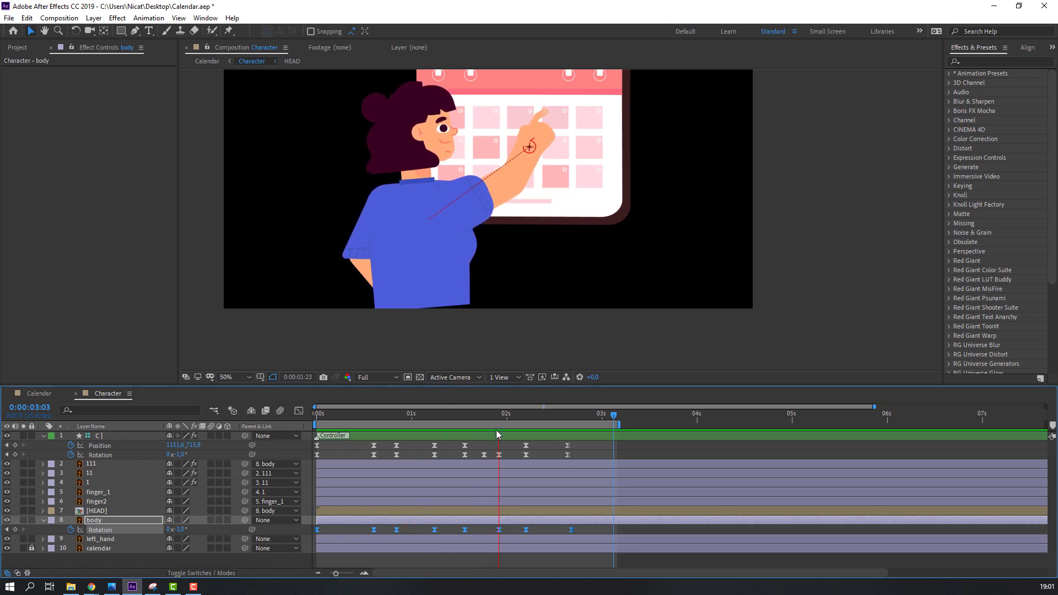
- Keyframe the HEAD layer's Rotation at 0° at 0:00:00:00 and -8° at 0:00:00:16, holding that tilt at 0:00:00:21
drag(370, 417, 131, 439)
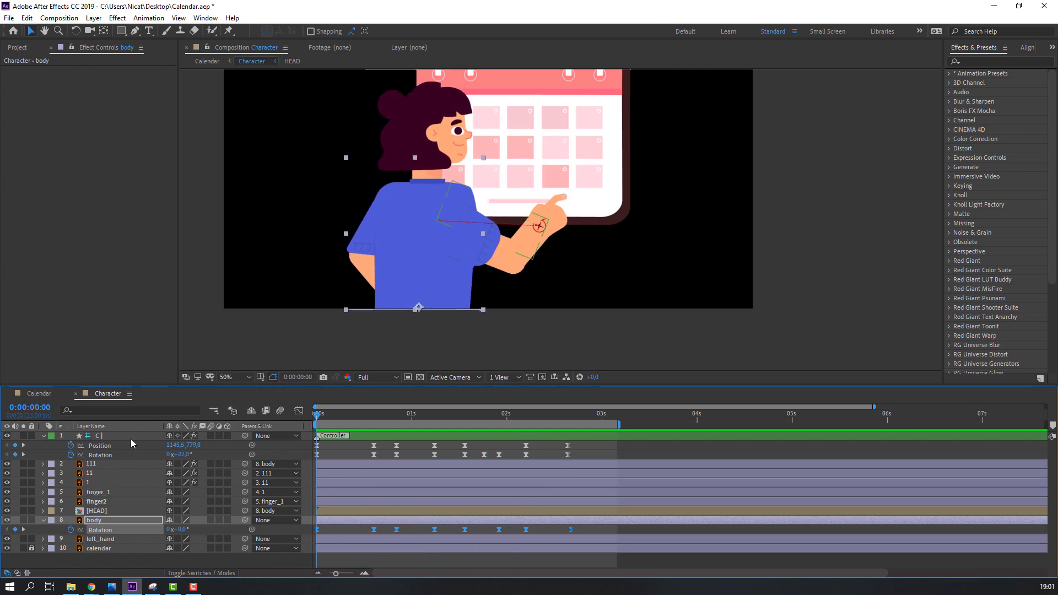
click(105, 512)
key(r)
click(84, 520)
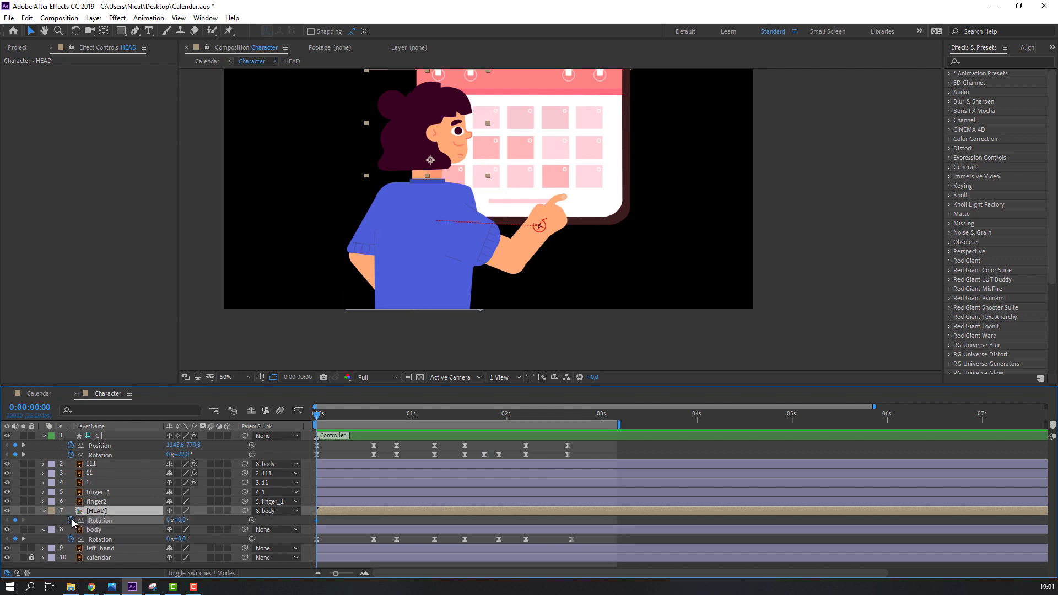
drag(325, 423, 379, 424)
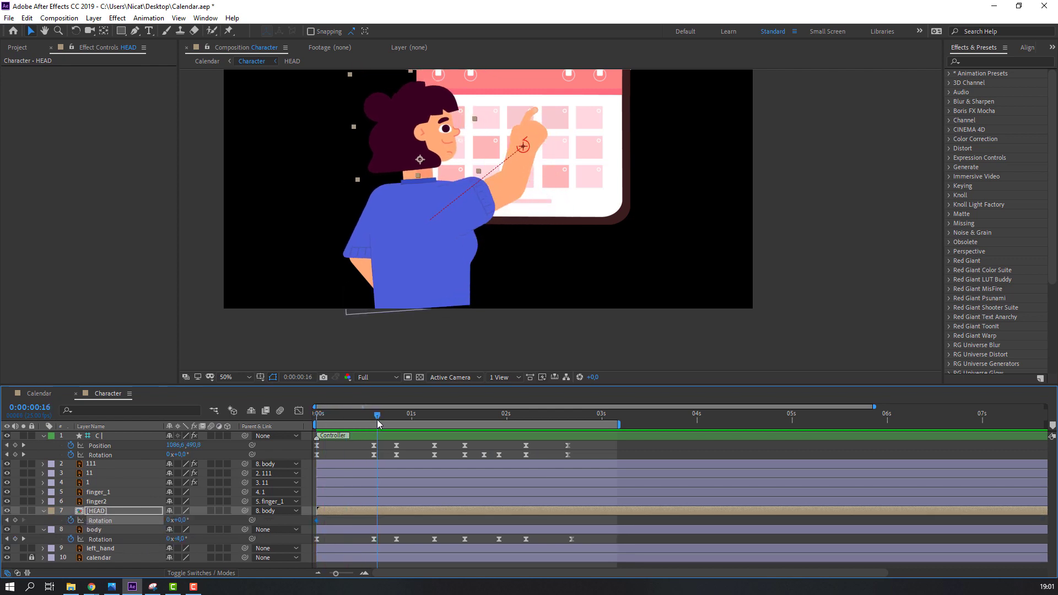
drag(179, 520, 168, 520)
drag(344, 414, 394, 422)
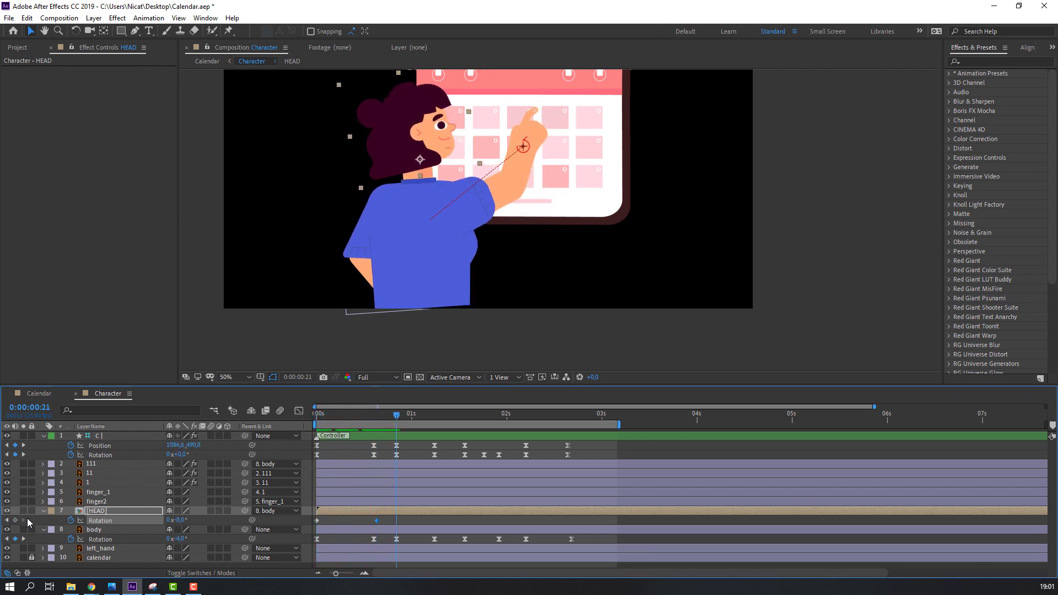
- Adjust the HEAD layer's Rotation with a new keyframe at 0:00:01:07, and set it to -6° at 0:00:01:14
drag(432, 417, 441, 424)
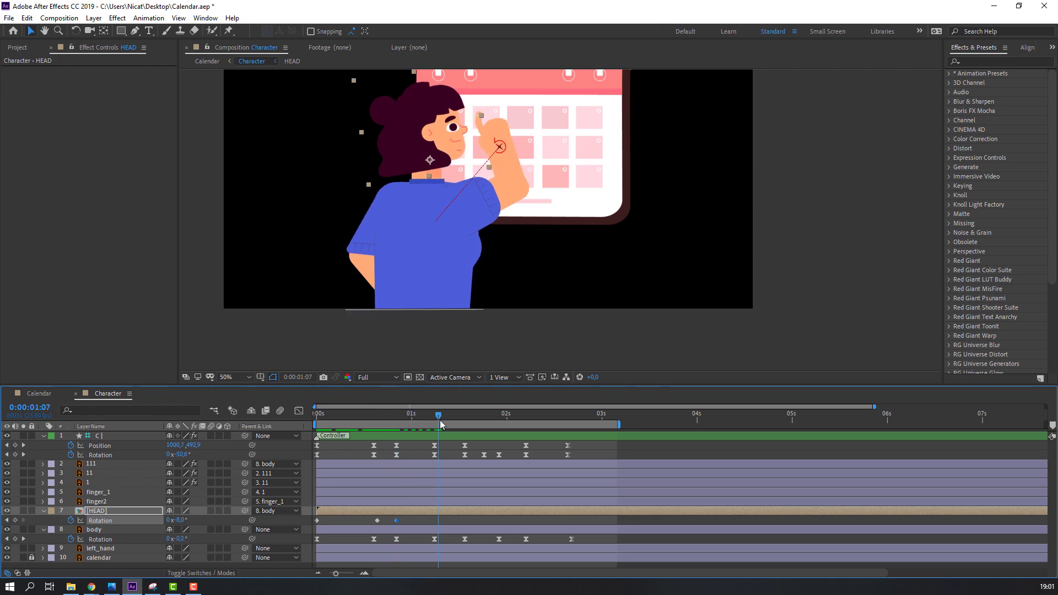
drag(183, 520, 187, 521)
drag(439, 416, 466, 419)
drag(185, 522, 180, 520)
- Keyframe the HEAD layer's Rotation at 0°, place that keyframe at about 0:00:02:00, and hold the value at about 0:00:02:04
drag(435, 424, 494, 426)
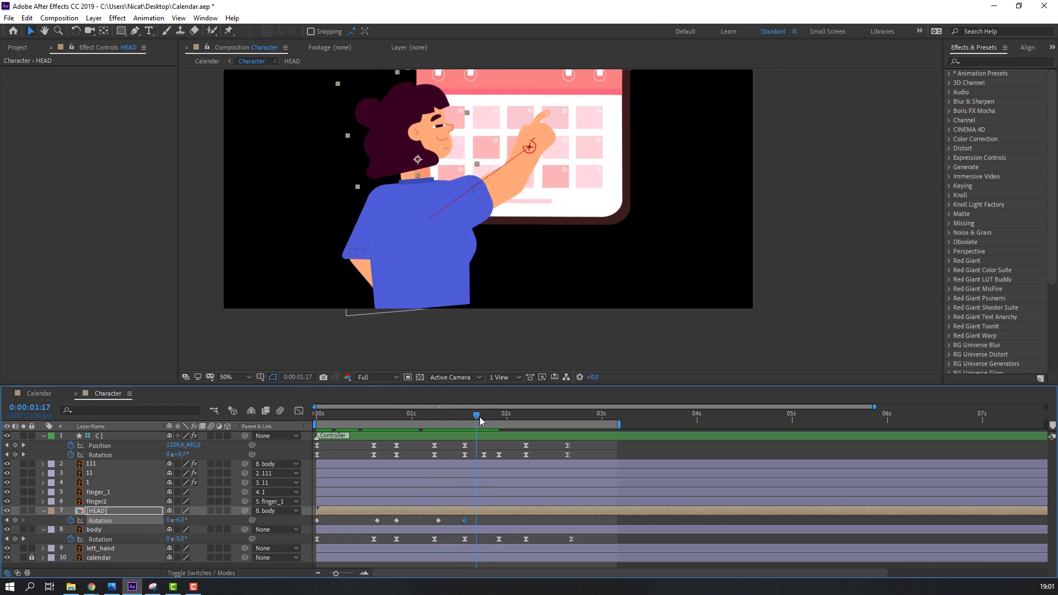
click(181, 520)
text(0)
click(213, 537)
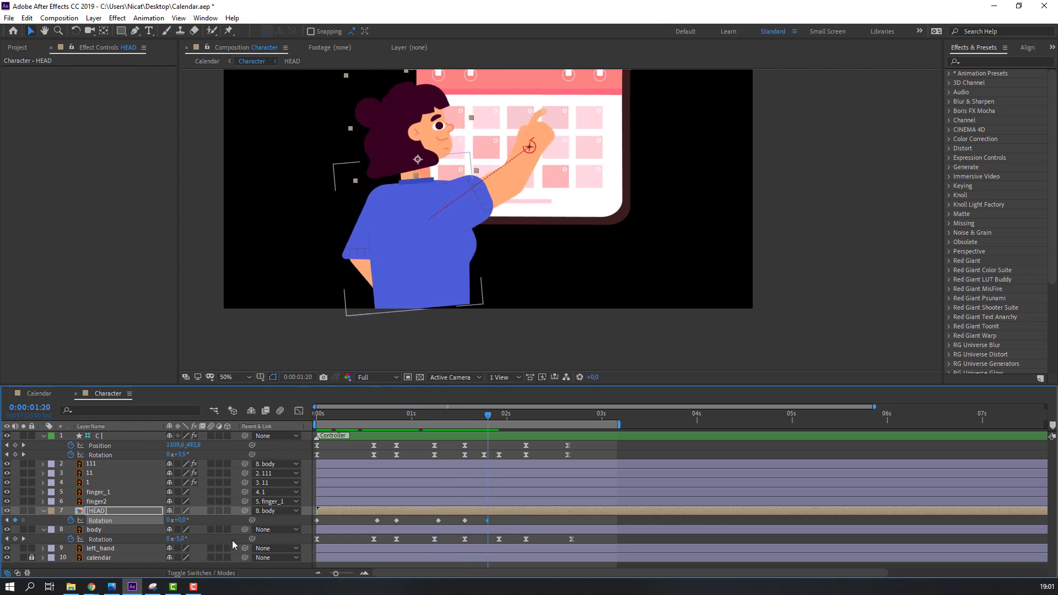
mouse_move(496, 427)
mouse_down()
mouse_move(448, 418)
mouse_move(499, 424)
mouse_up()
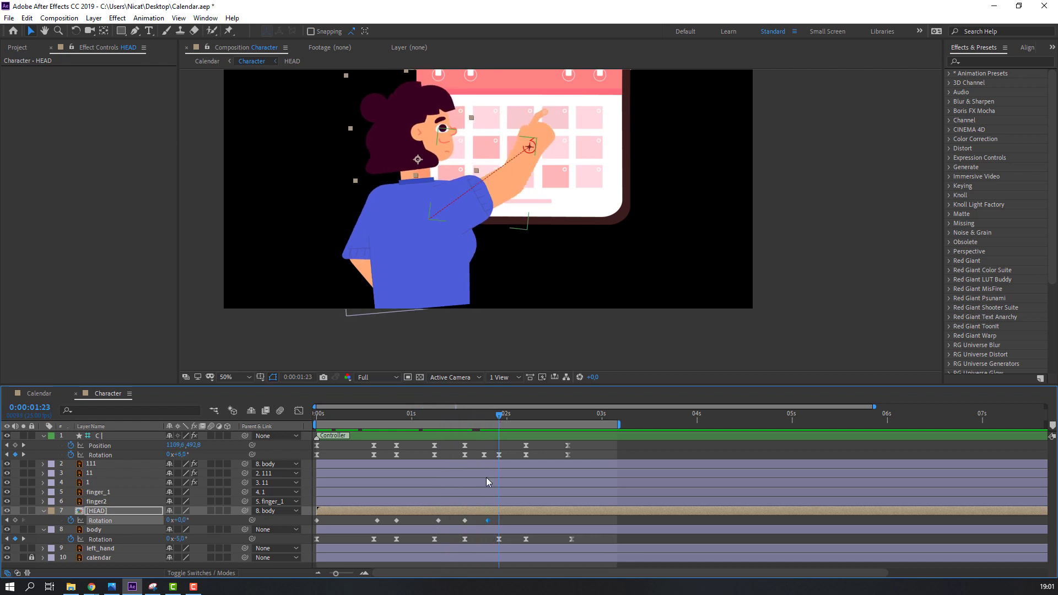
drag(487, 520, 505, 520)
drag(501, 416, 521, 423)
click(15, 520)
- Add a HEAD Rotation keyframe of 8° at 0:00:02:13 for the final arm lowering
click(536, 419)
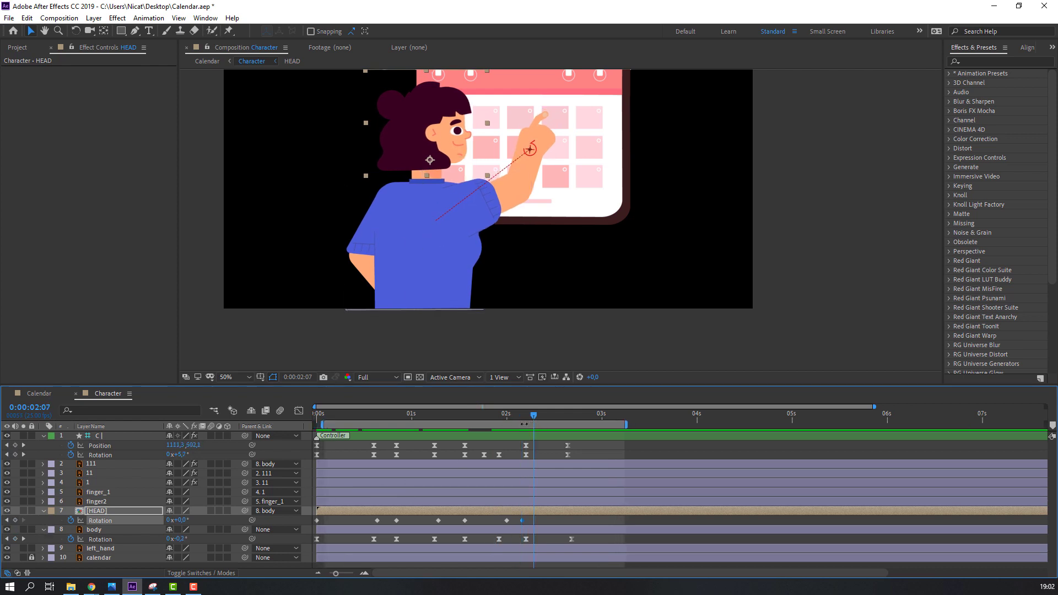
drag(536, 423, 557, 422)
drag(179, 520, 184, 524)
drag(519, 418, 557, 419)
click(182, 520)
key(Return)
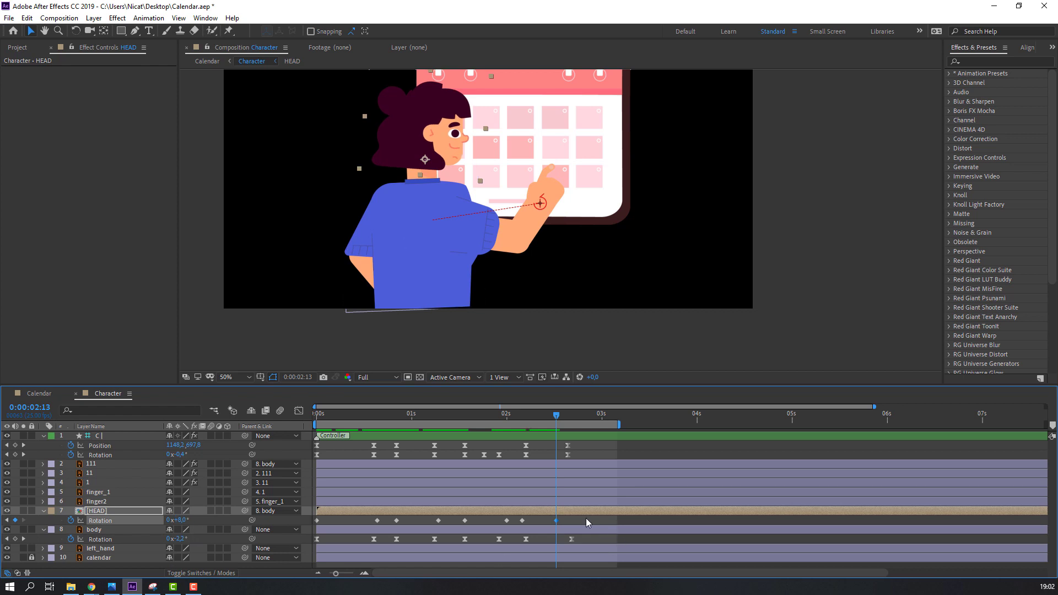
- Move the last HEAD Rotation keyframe to about 0:00:02:16, apply Easy Ease to all HEAD Rotation keyframes, and preview the result
drag(555, 520, 313, 523)
right_click(316, 520)
mouse_move(399, 515)
click(475, 439)
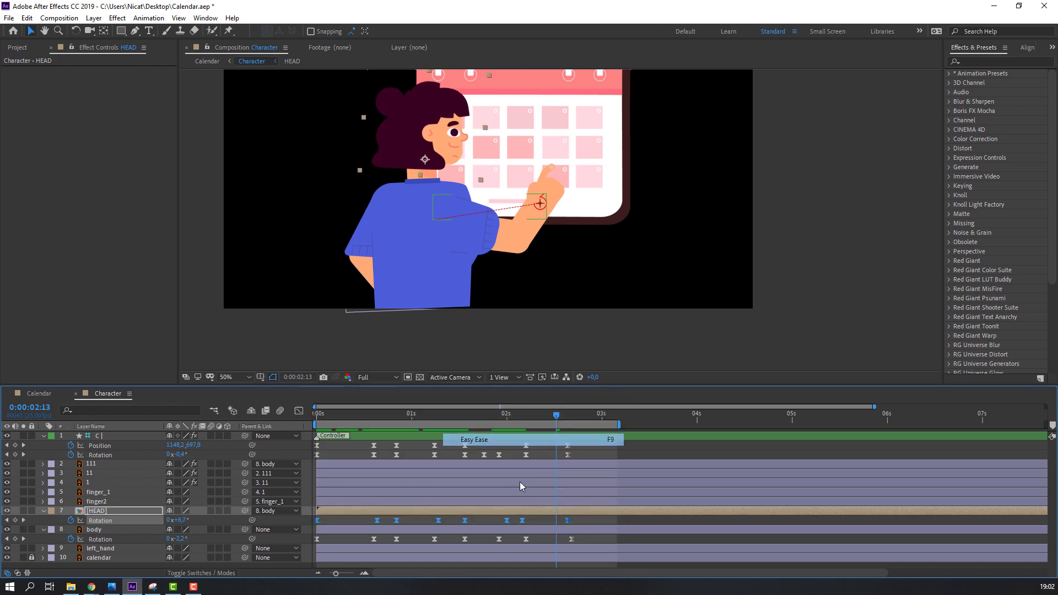
key(space)
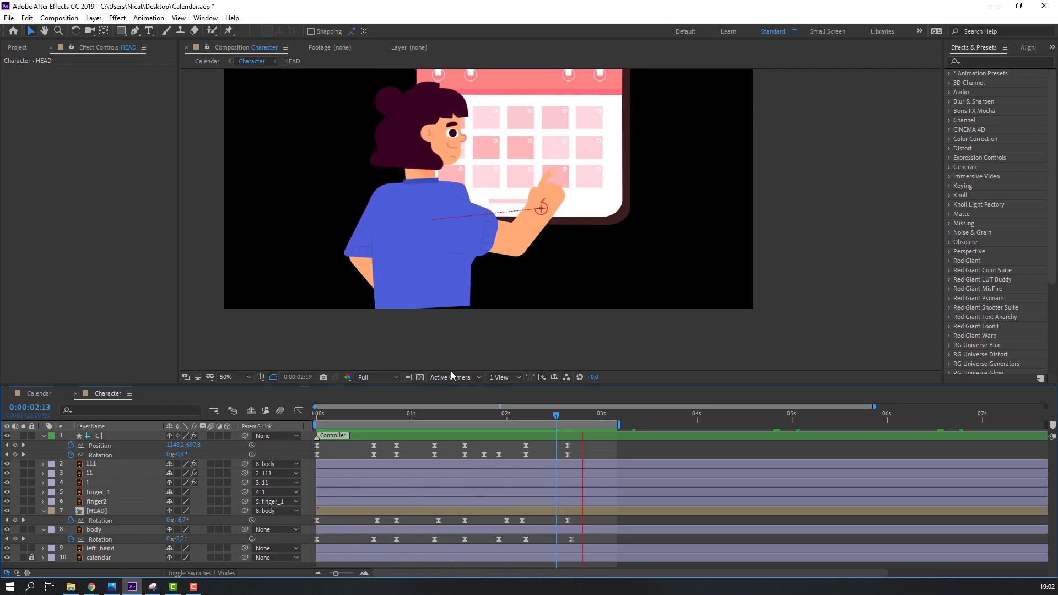
- In the HEAD composition, keyframe eye_black's Position at 0:00:00:00 with the pupil shifted slightly down and toward the nose
drag(399, 415, 297, 425)
double_click(93, 509)
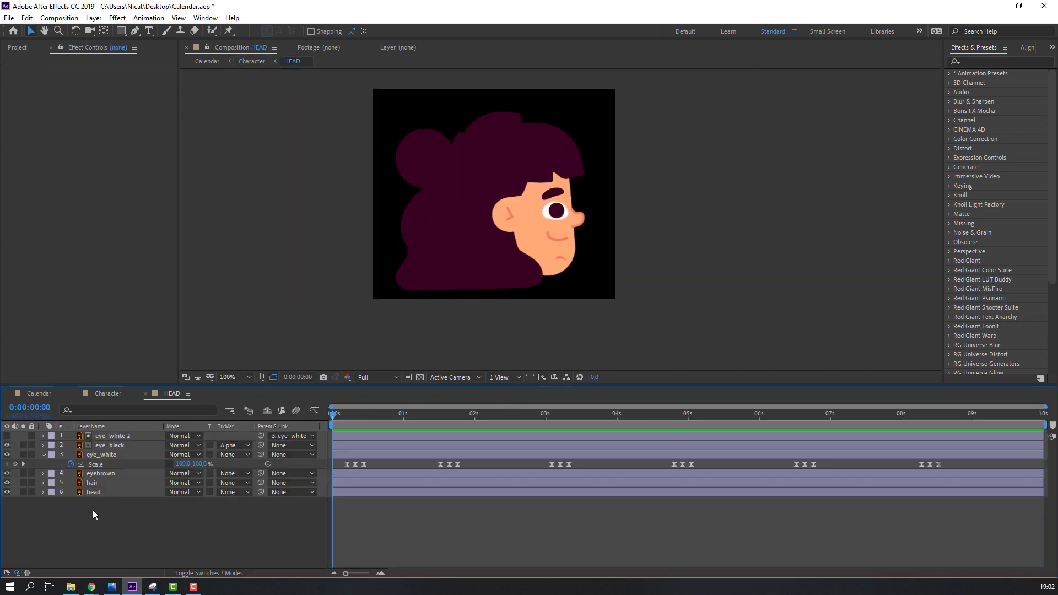
click(110, 445)
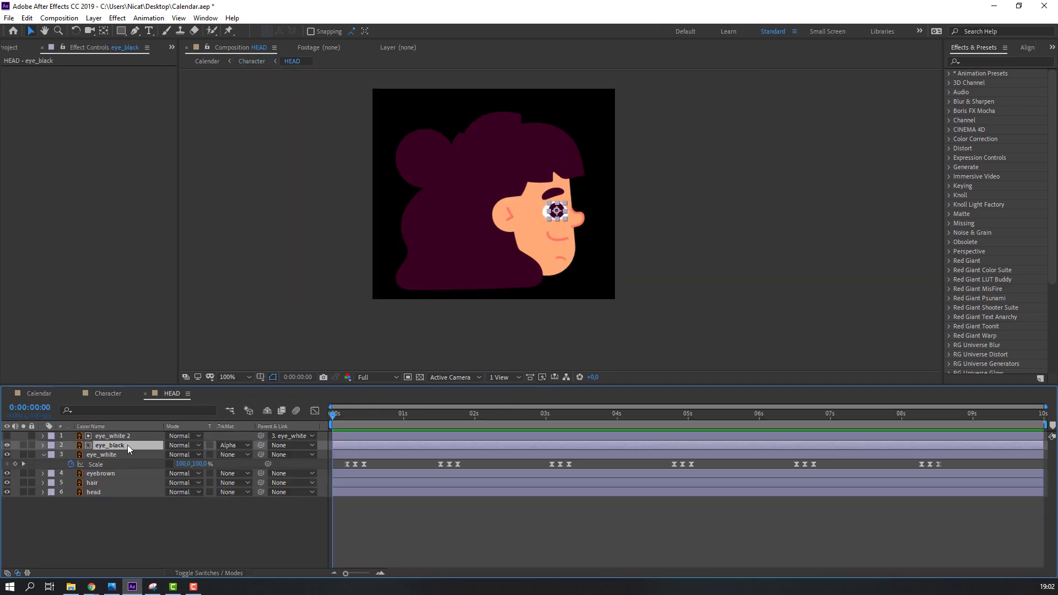
scroll(587, 215, up, 4)
drag(582, 225, 500, 243)
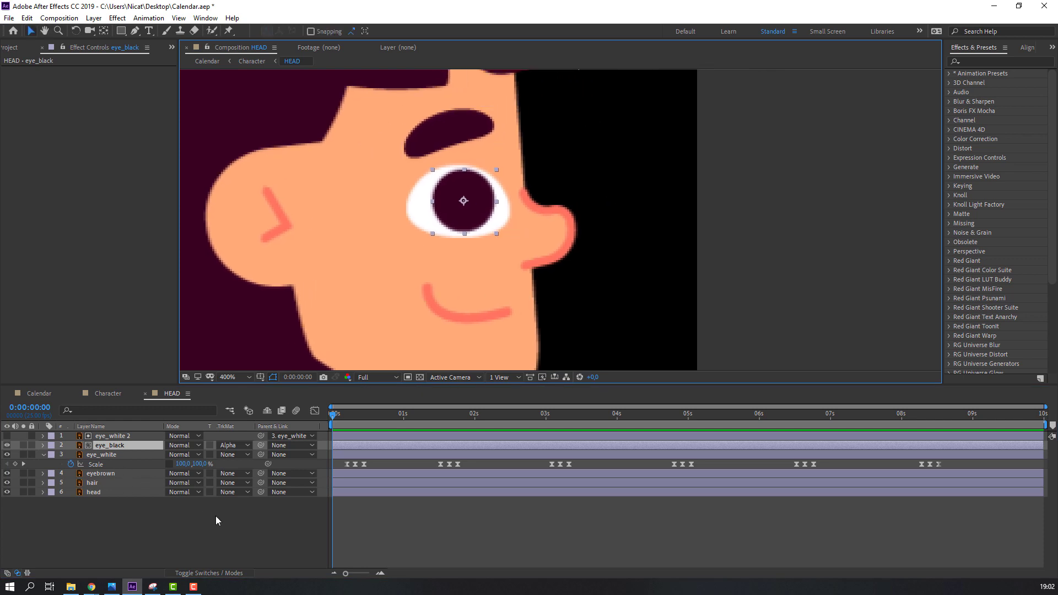
key(p)
key(alt+shift+p)
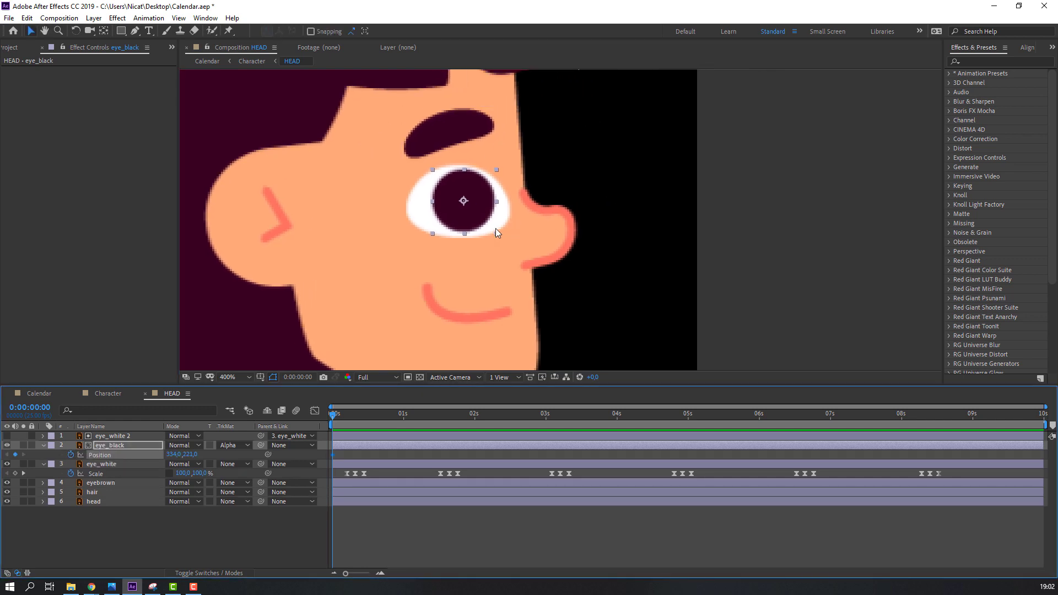
mouse_move(475, 217)
mouse_down()
mouse_move(485, 226)
mouse_move(476, 221)
mouse_up()
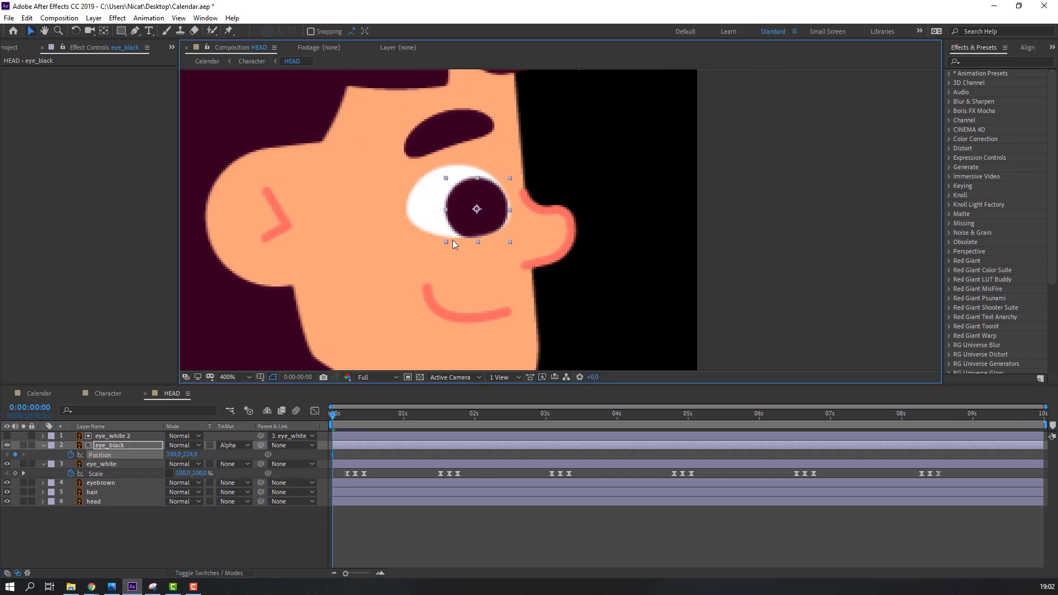
- Keyframe eye_black's Position in the HEAD composition at 0:00:00:15, with the pupil moved slightly up and away from the nose
click(116, 394)
drag(329, 417, 374, 415)
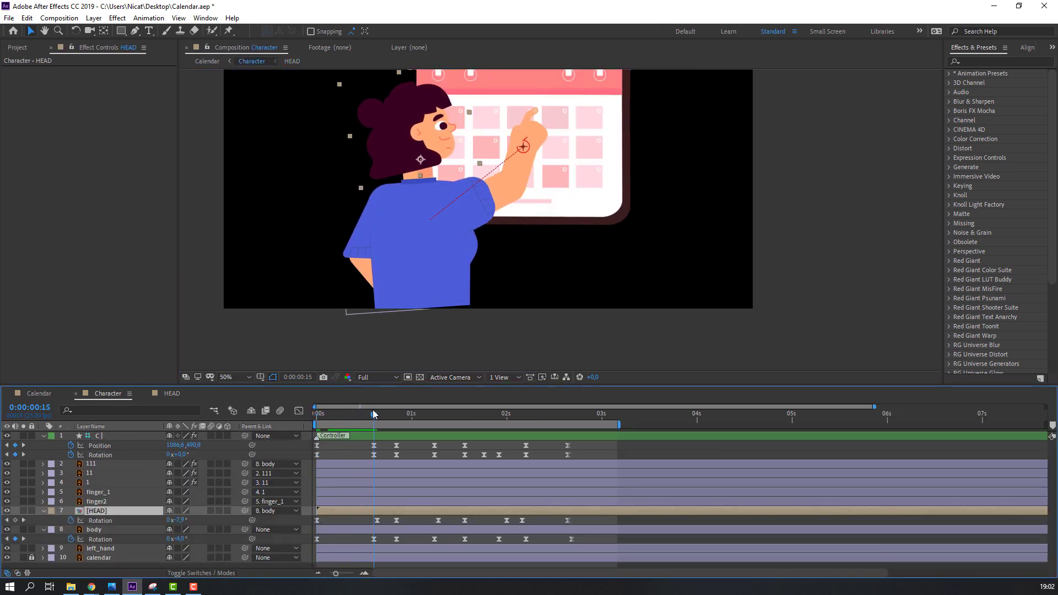
click(173, 394)
drag(493, 225, 479, 214)
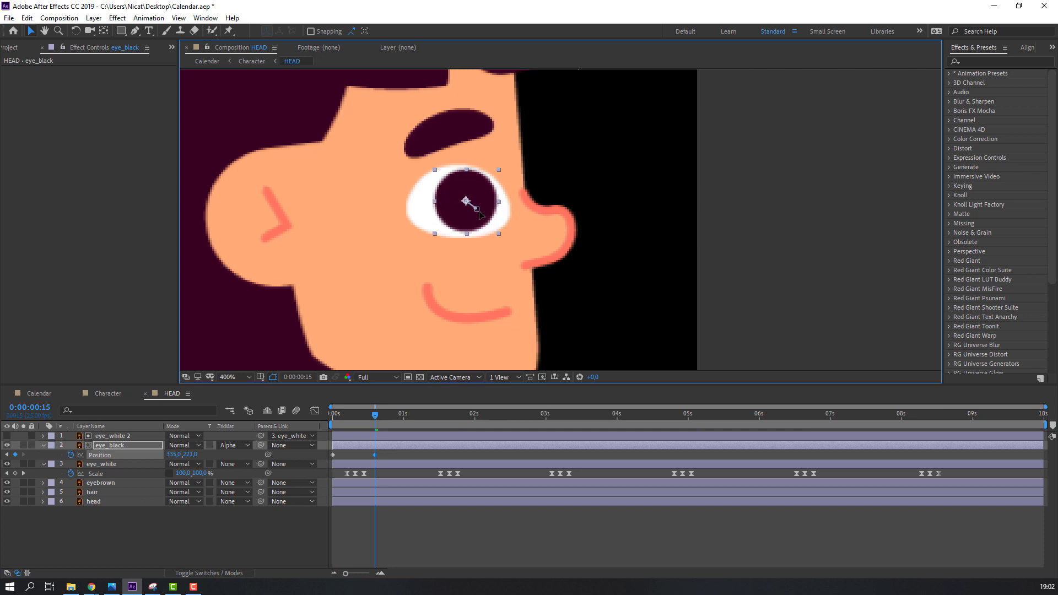
- Hold the pupil's Position with a keyframe at 0:00:00:24, and keyframe it shifted toward the nose at about 0:00:01:08
click(102, 395)
drag(339, 419, 409, 419)
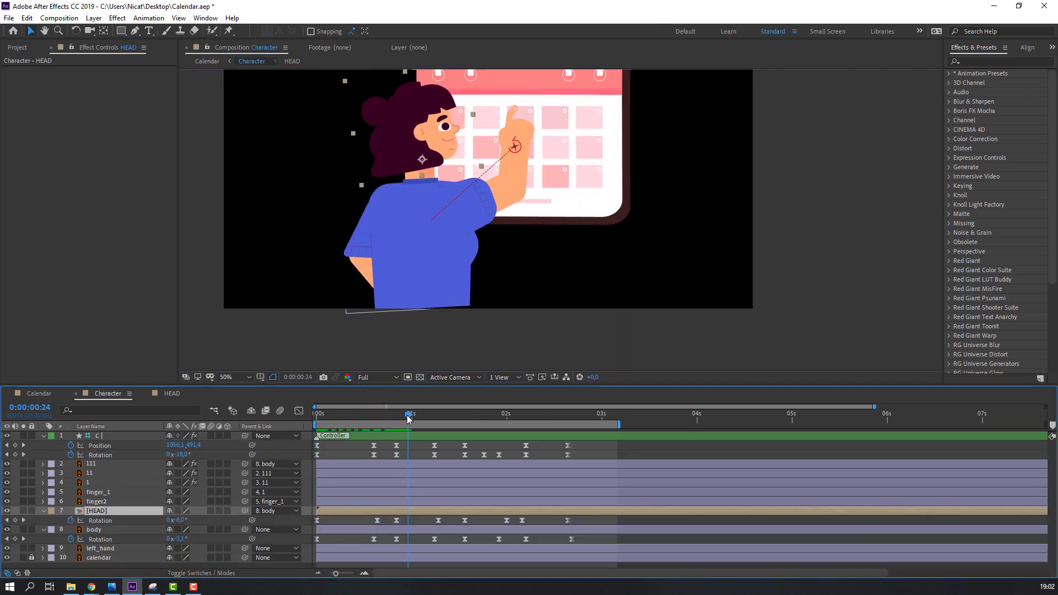
click(166, 393)
drag(406, 413, 427, 414)
drag(453, 232, 484, 241)
- Hold eye_black's Position with a keyframe at 0:00:02:03, and keyframe the pupil slightly away from the nose at 0:00:02:11
click(106, 393)
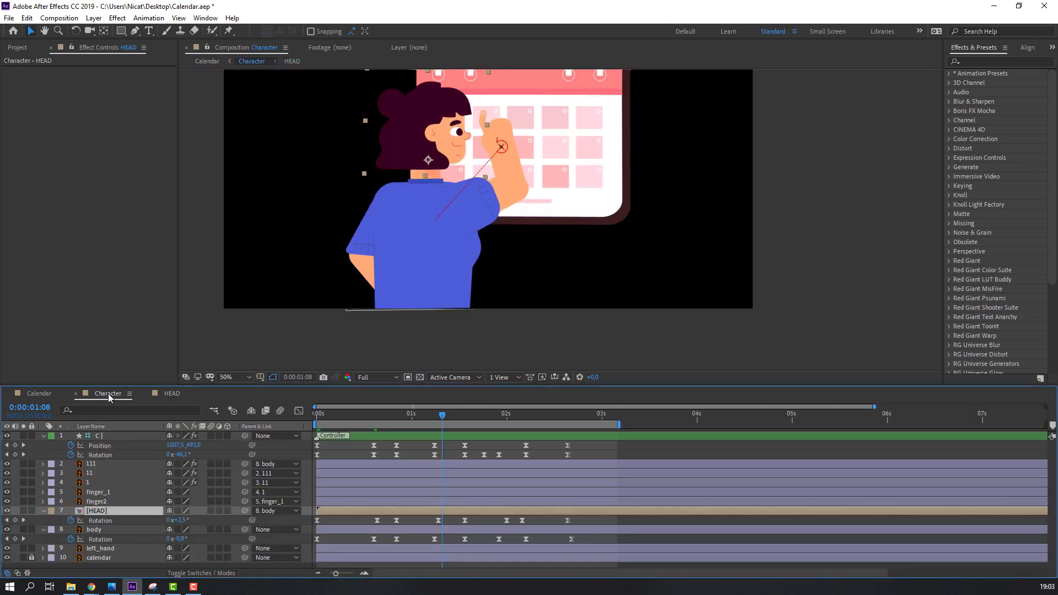
drag(380, 422, 517, 423)
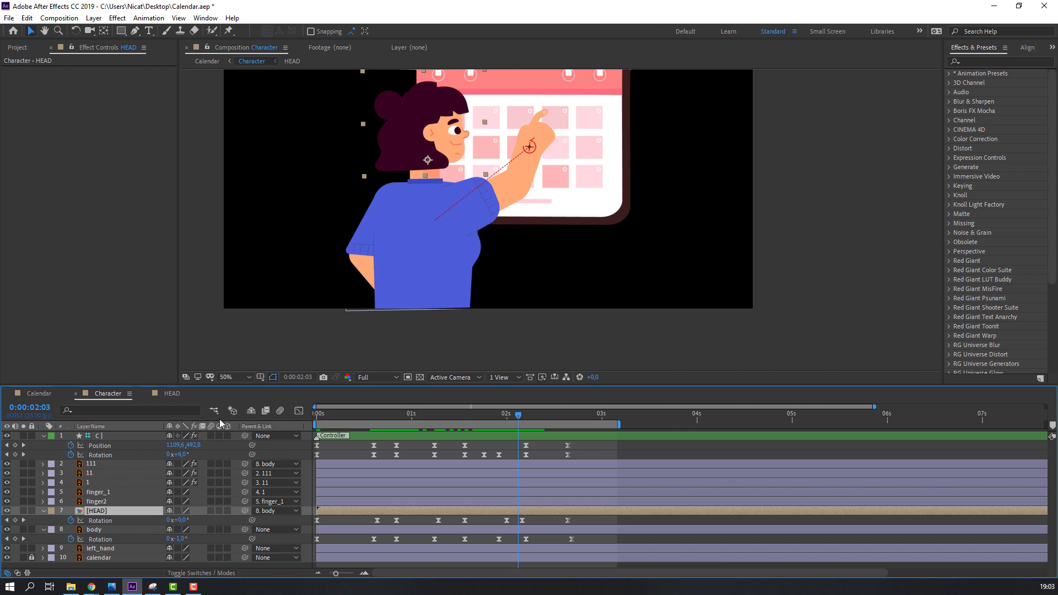
click(172, 393)
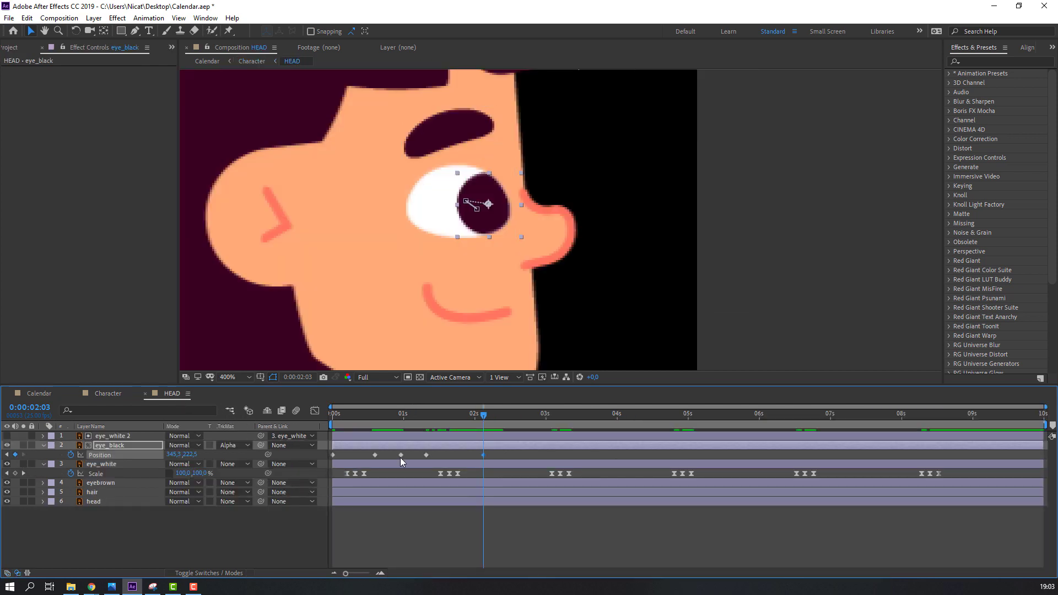
drag(492, 420, 507, 422)
drag(491, 206, 478, 209)
- Apply Easy Ease to all eye_black Position keyframes and preview the eye movement in the Character composition
drag(508, 458, 397, 458)
drag(504, 461, 254, 457)
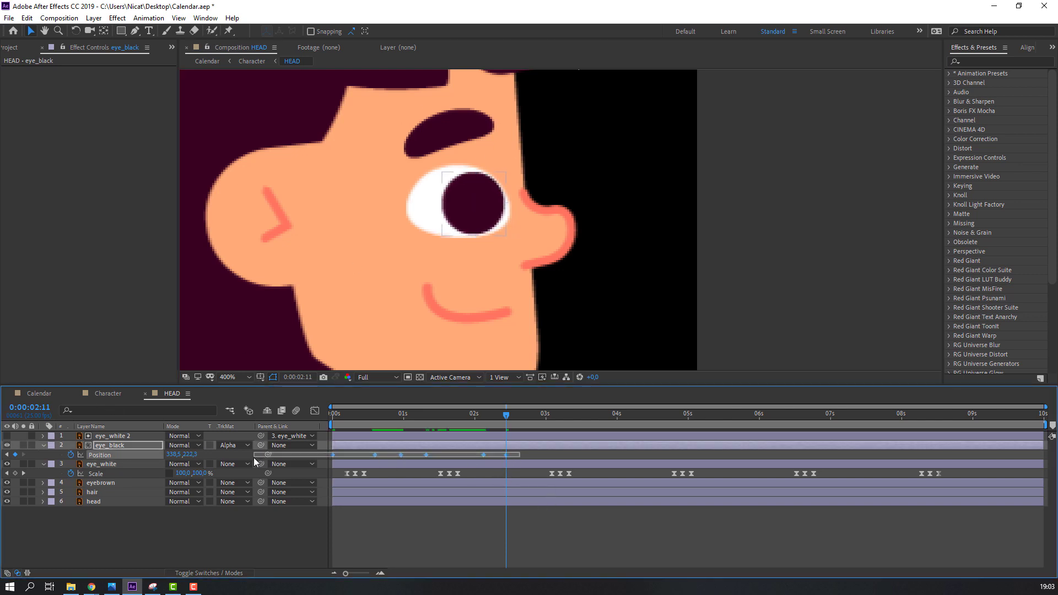
right_click(333, 455)
mouse_move(419, 446)
click(498, 483)
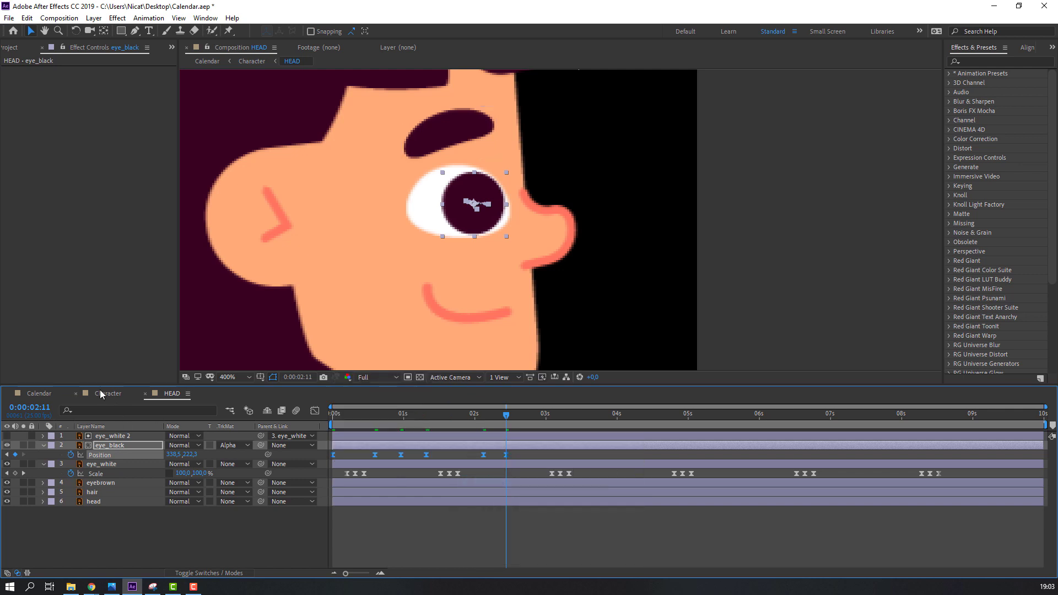
click(105, 393)
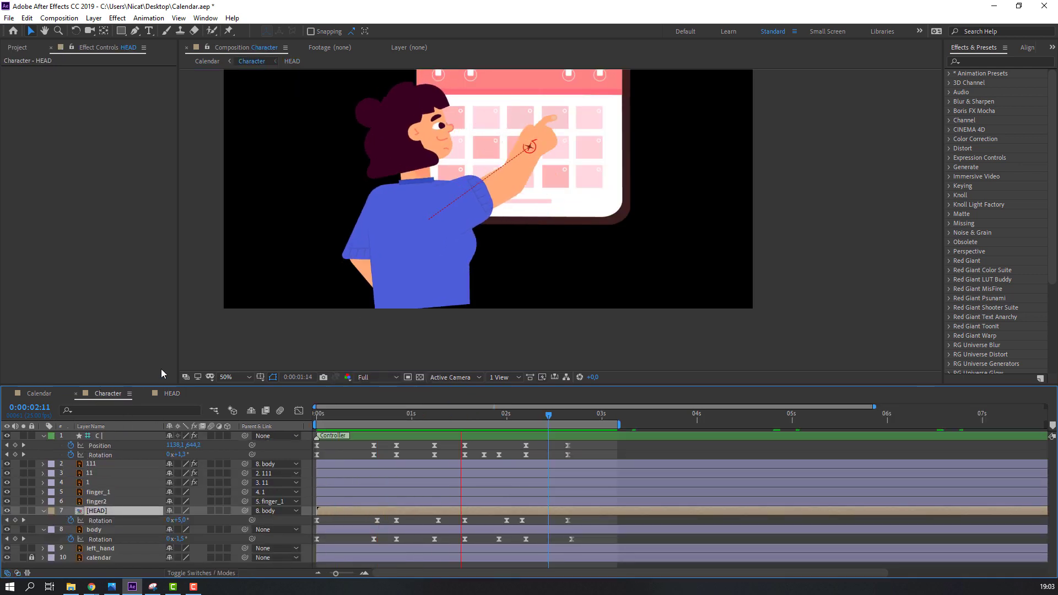
key(space)
- Start Rotation keyframes at 0° for finger_1 and finger2 at 0:00:00:15 in the Character composition
scroll(541, 221, up, 4)
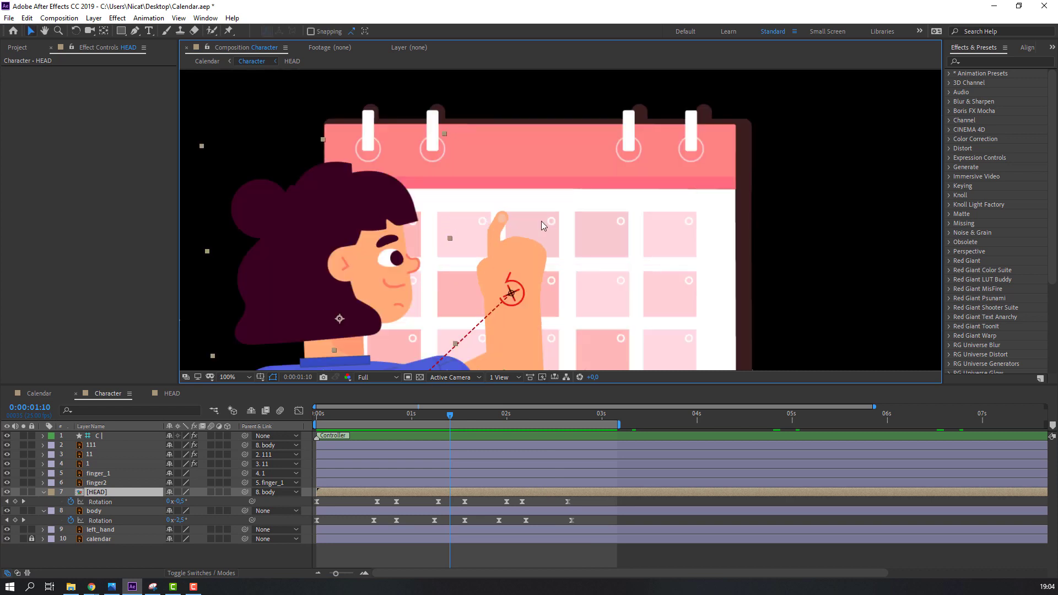
mouse_move(389, 416)
mouse_down()
mouse_move(364, 414)
mouse_move(397, 414)
mouse_up()
click(115, 437)
key(u)
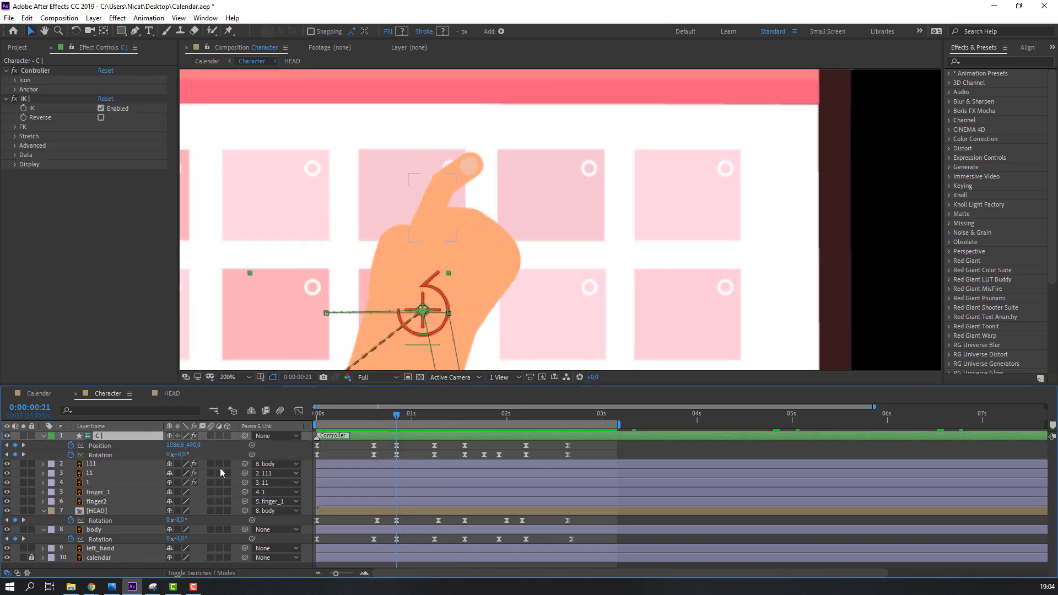
mouse_move(373, 421)
mouse_down()
mouse_move(395, 416)
mouse_move(317, 416)
mouse_move(366, 416)
mouse_up()
click(100, 493)
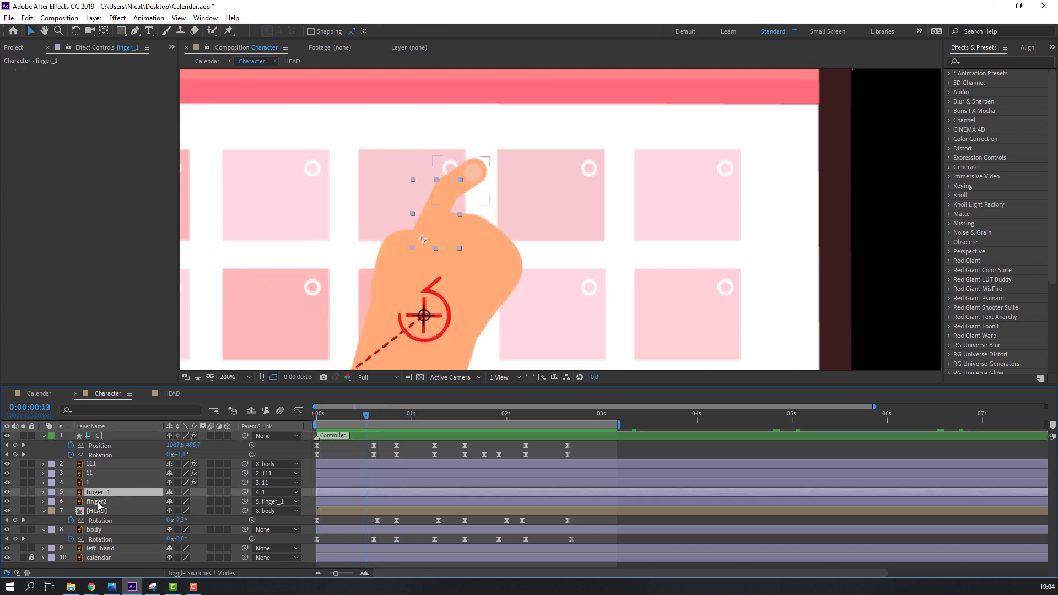
shift+click(99, 503)
key(r)
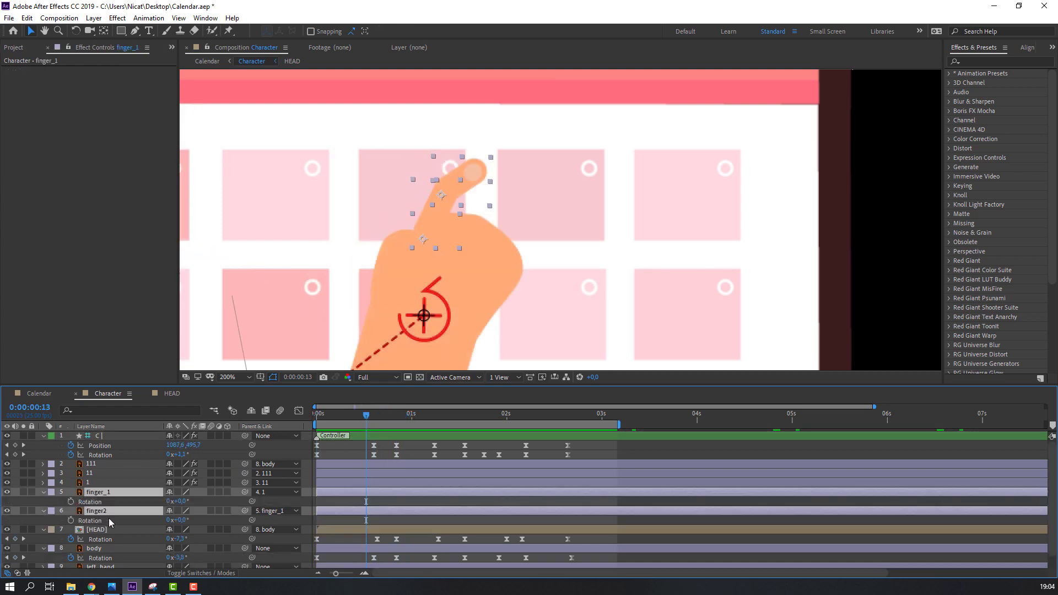
click(375, 417)
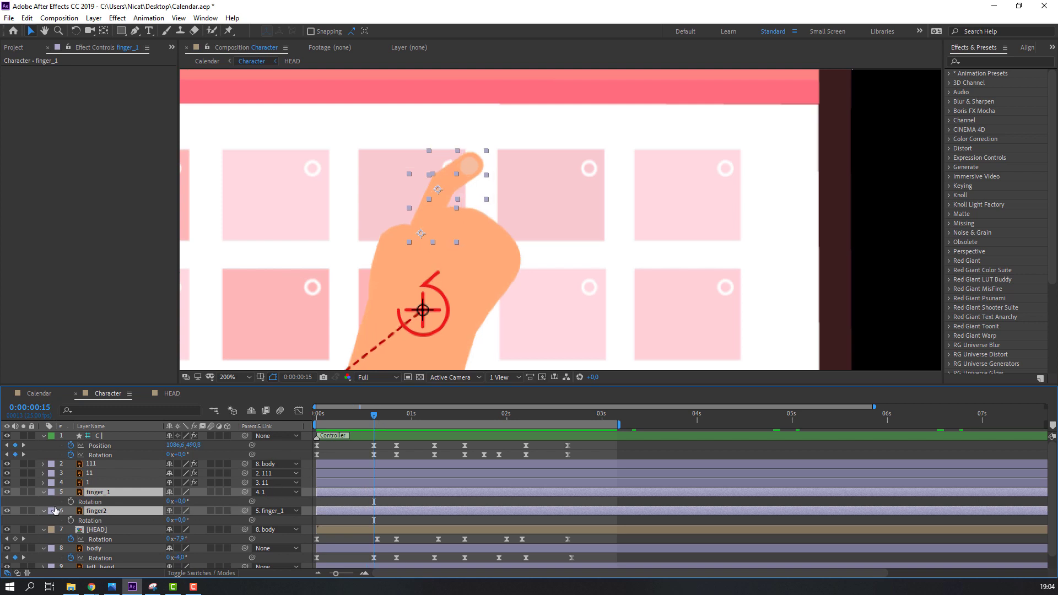
click(71, 502)
- Curl the finger into the fist at 0:00:00:00 by setting Rotation to 71° for finger_1 and 54° for finger2
drag(351, 418, 300, 422)
drag(517, 265, 463, 84)
drag(480, 353, 424, 163)
click(199, 506)
drag(177, 501, 205, 501)
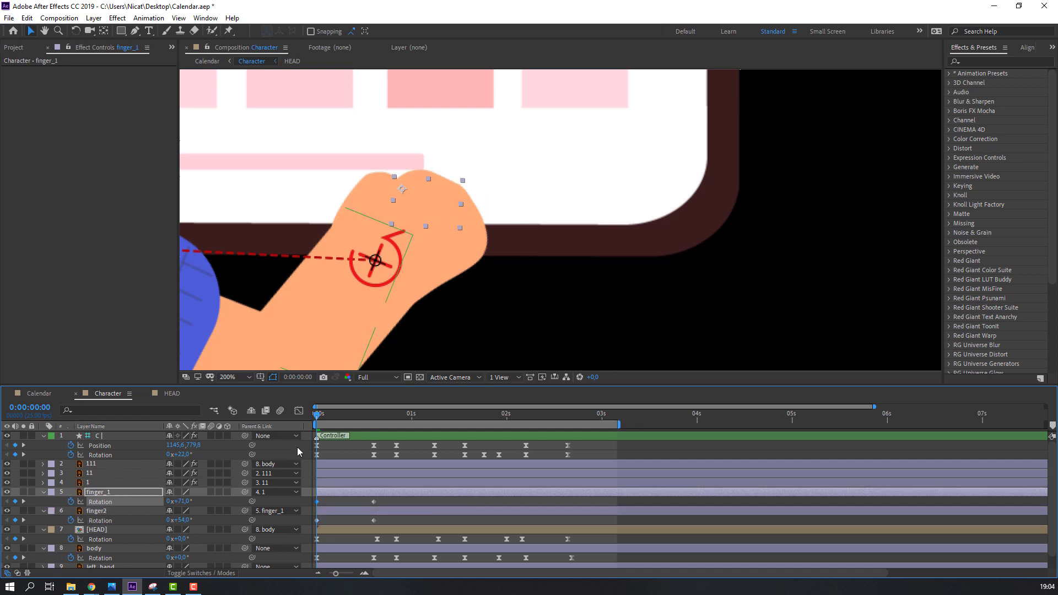
- Check the finger unfolding as the arm rises and apply Easy Ease to the finger_1 and finger2 Rotation keyframes
drag(323, 415, 347, 415)
scroll(419, 248, down, 1)
drag(508, 224, 402, 319)
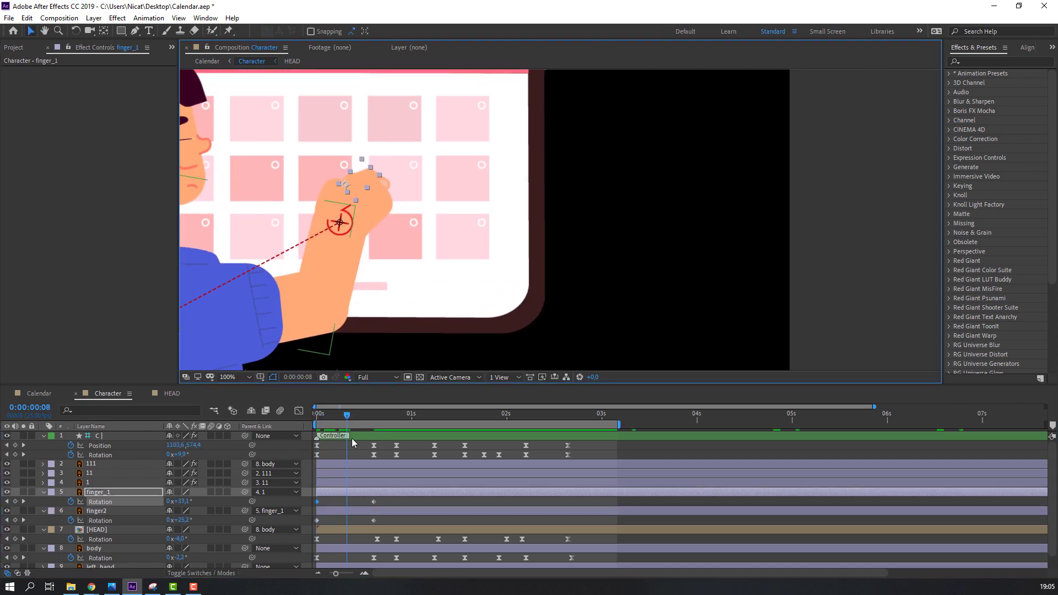
drag(346, 415, 374, 412)
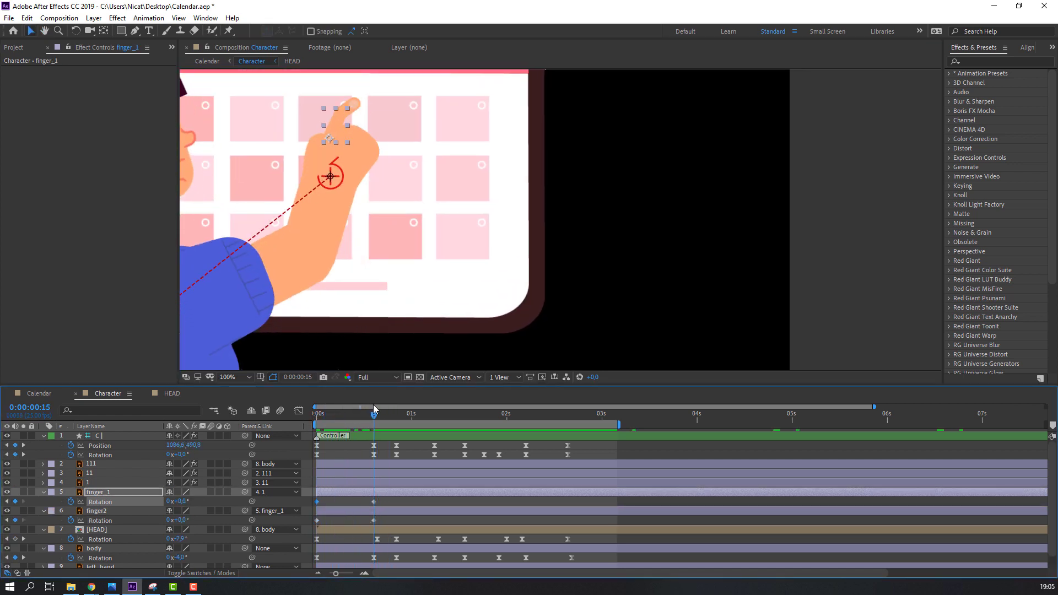
right_click(319, 521)
mouse_move(386, 512)
click(458, 437)
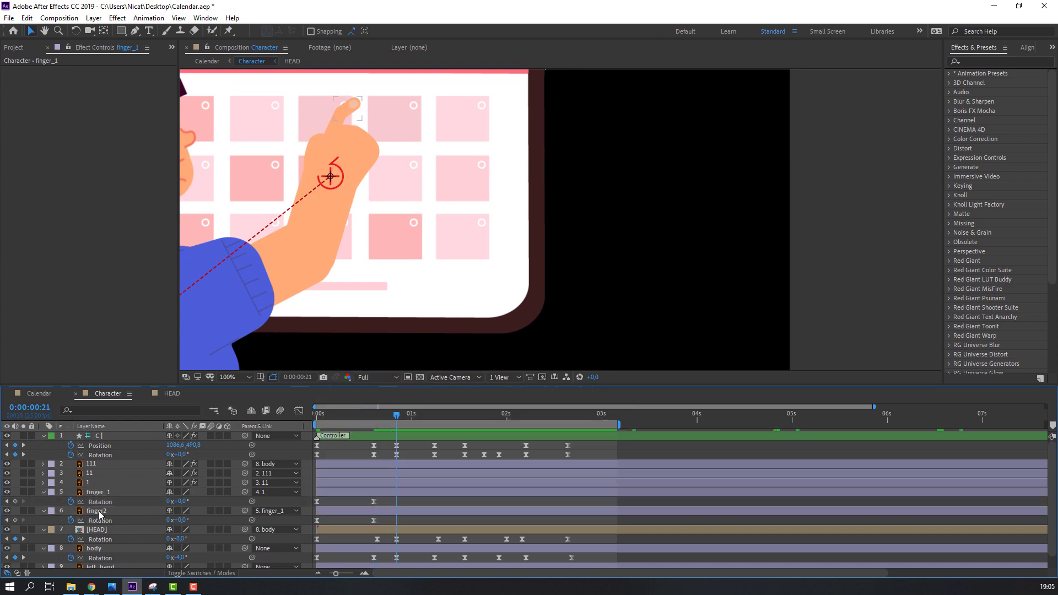
- Hold both finger Rotations with keyframes at 0:00:00:21, and set finger_1 to -11° and finger2 to -1° at 0:00:01:06
click(15, 501)
click(15, 520)
drag(419, 416, 435, 418)
click(198, 505)
drag(181, 502, 172, 520)
click(96, 511)
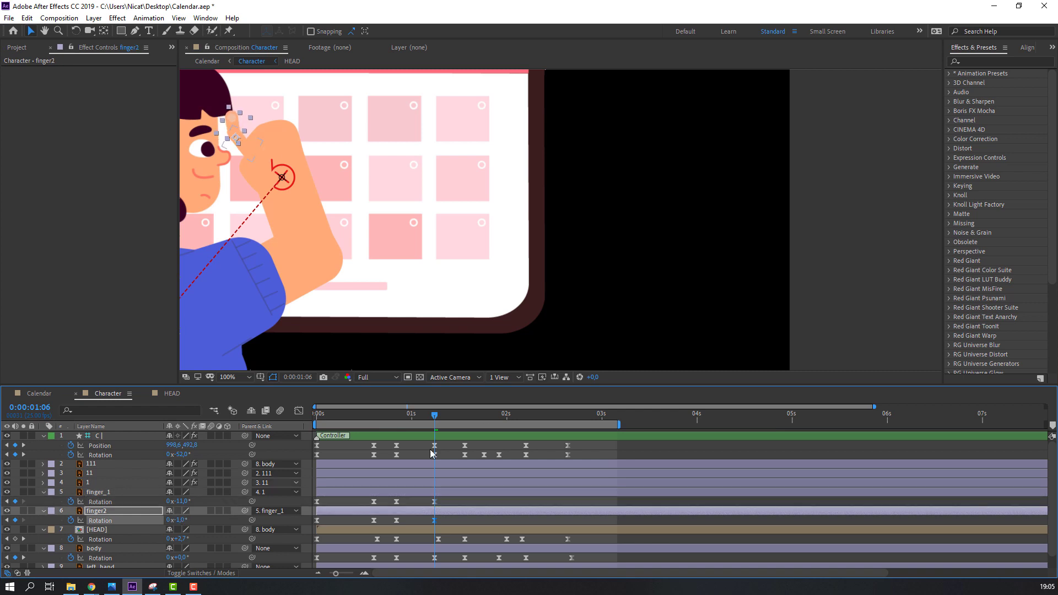
- Keyframe finger_1 at -12° with finger2 bent down at 0:00:01:14, and finger_1 at -22° with finger2 at -16° at 0:00:01:19
drag(386, 418, 464, 419)
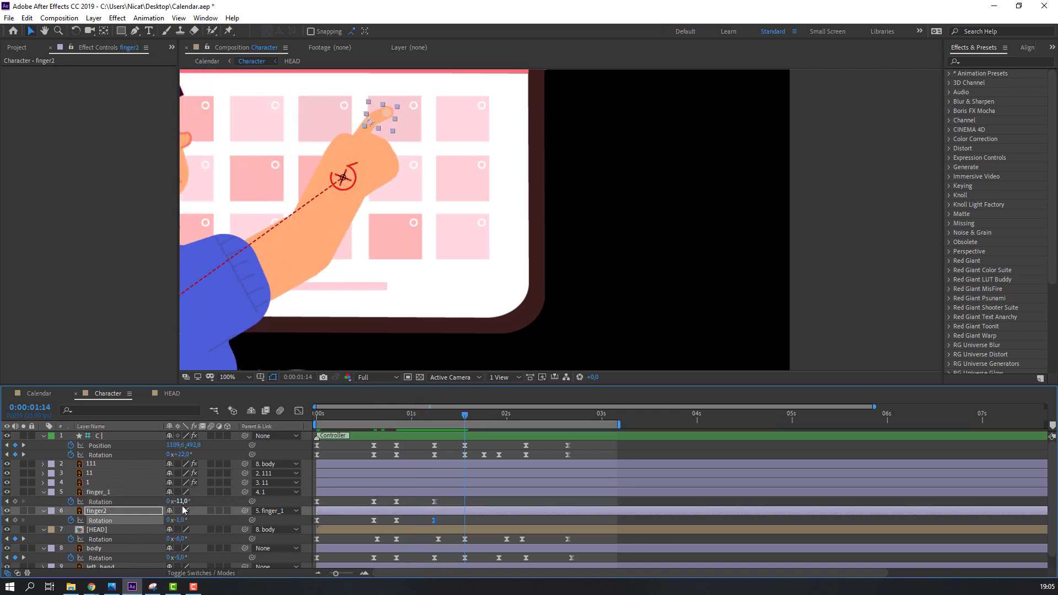
mouse_move(184, 501)
mouse_down()
mouse_move(180, 520)
mouse_move(190, 520)
mouse_up()
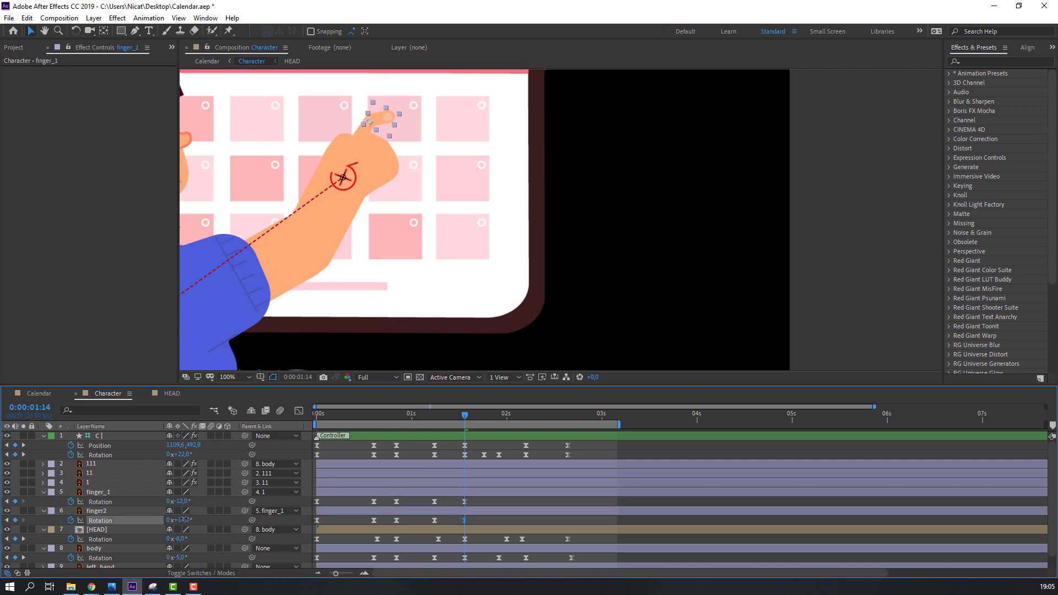
drag(429, 416, 483, 419)
drag(185, 501, 167, 521)
- Set Rotation to -10° for finger_1 and -4° for finger2 at 0:00:01:23, and hold both values with keyframes at 0:00:02:04
drag(458, 420, 501, 423)
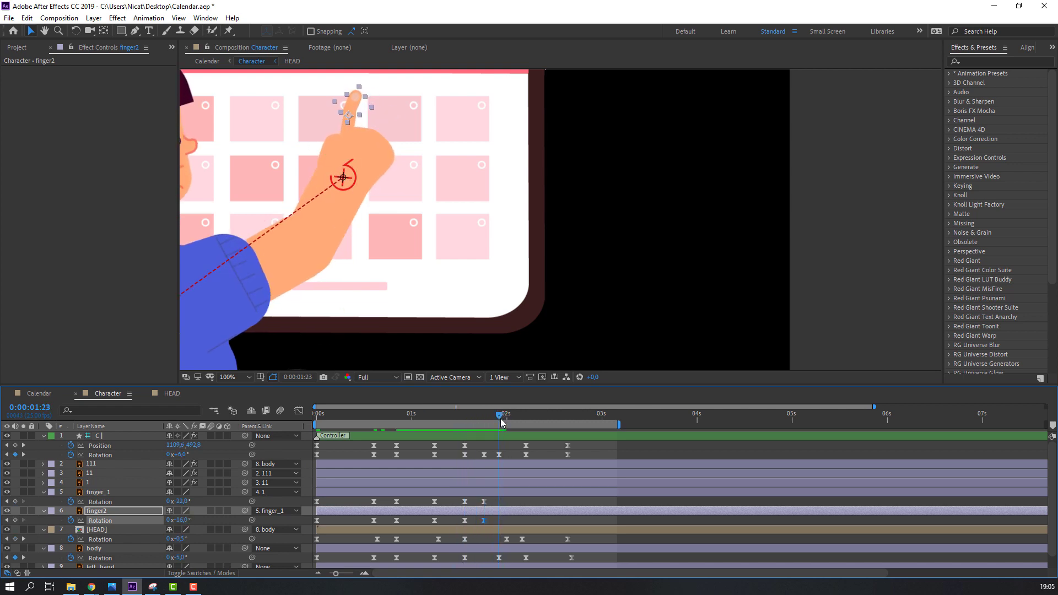
mouse_move(177, 503)
mouse_down()
mouse_move(192, 520)
mouse_move(178, 520)
mouse_up()
drag(498, 417, 523, 419)
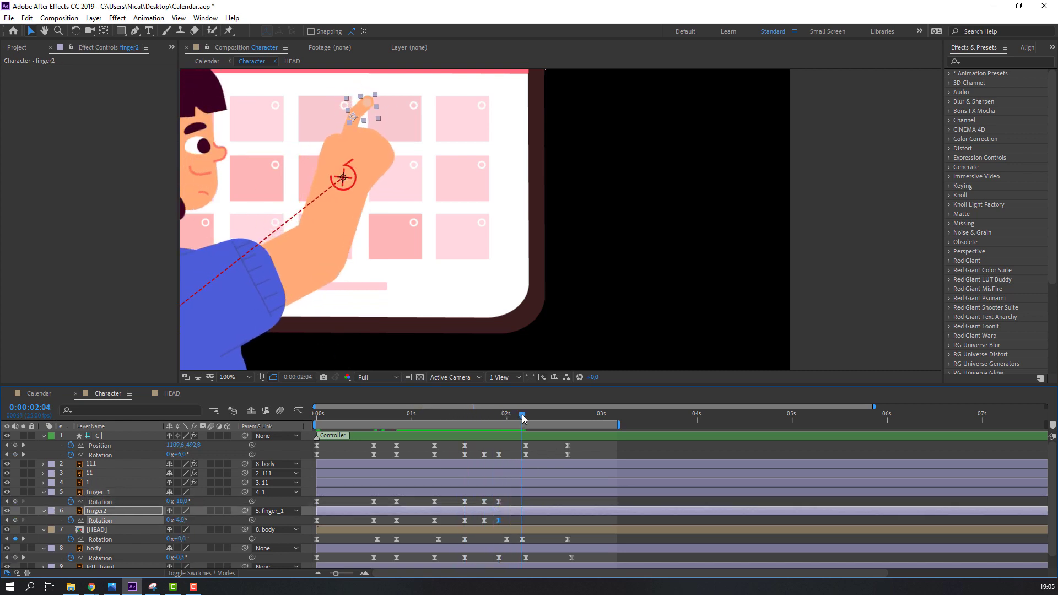
click(15, 501)
click(14, 519)
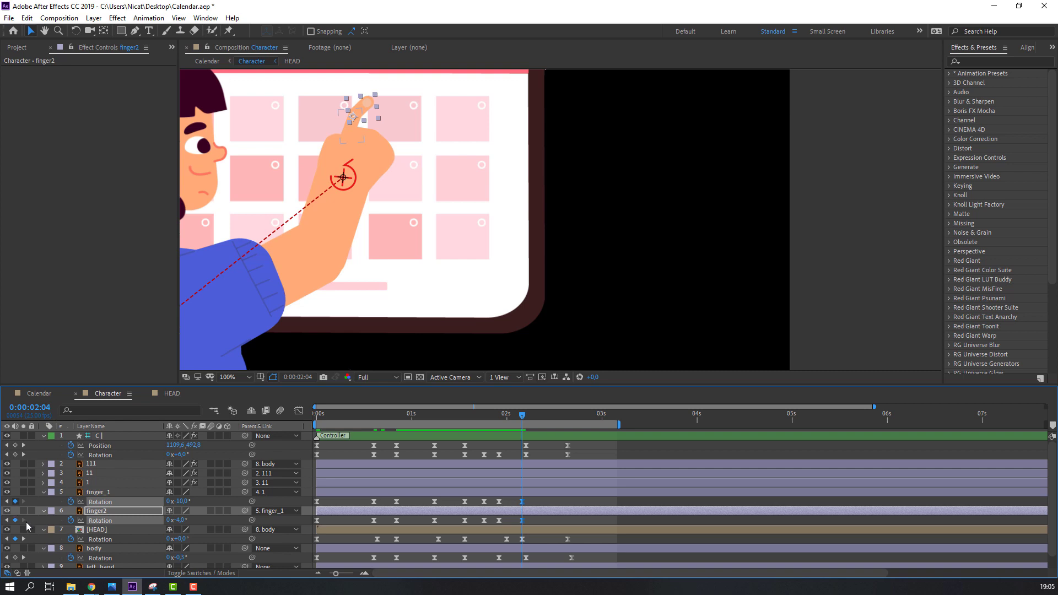
- Copy the first Rotation keyframes of finger_1 and finger2 to 0:00:02:16, and preview the finger animation
drag(523, 417, 570, 423)
drag(329, 499, 315, 530)
key(ctrl+c)
key(ctrl+v)
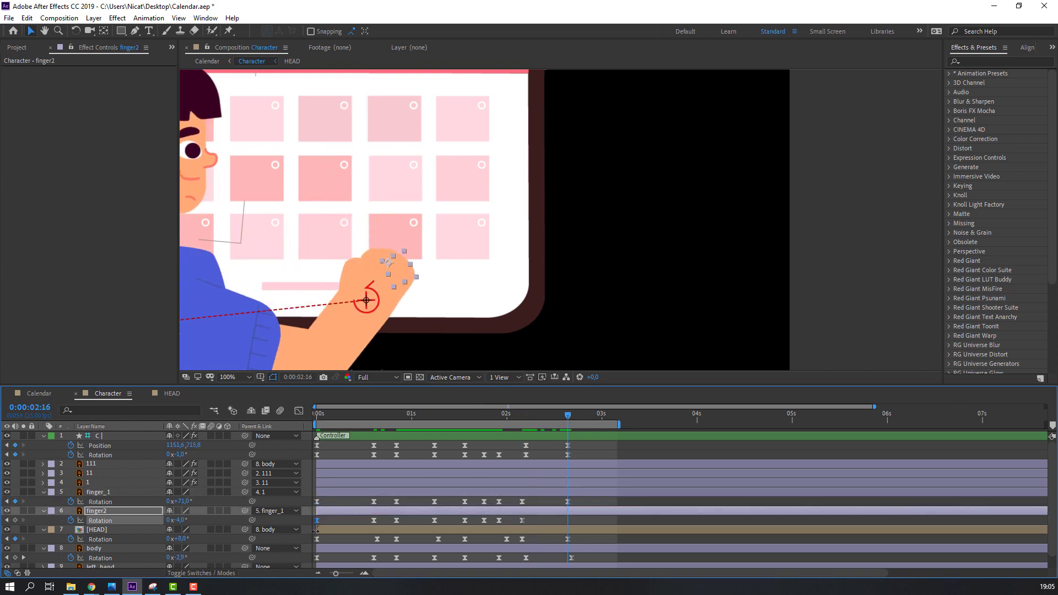
drag(524, 417, 564, 426)
click(425, 308)
scroll(427, 308, down, 2)
key(space)
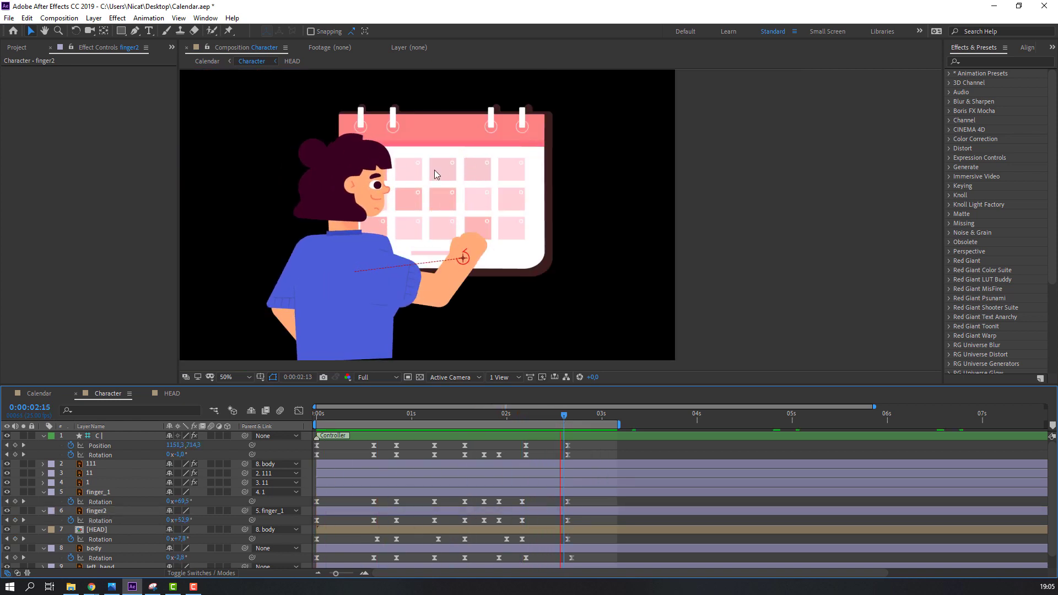
- Set finger_1's Rotation keyframe at 0:00:01:19 to 0°
scroll(447, 215, up, 1)
key(space)
drag(460, 417, 485, 417)
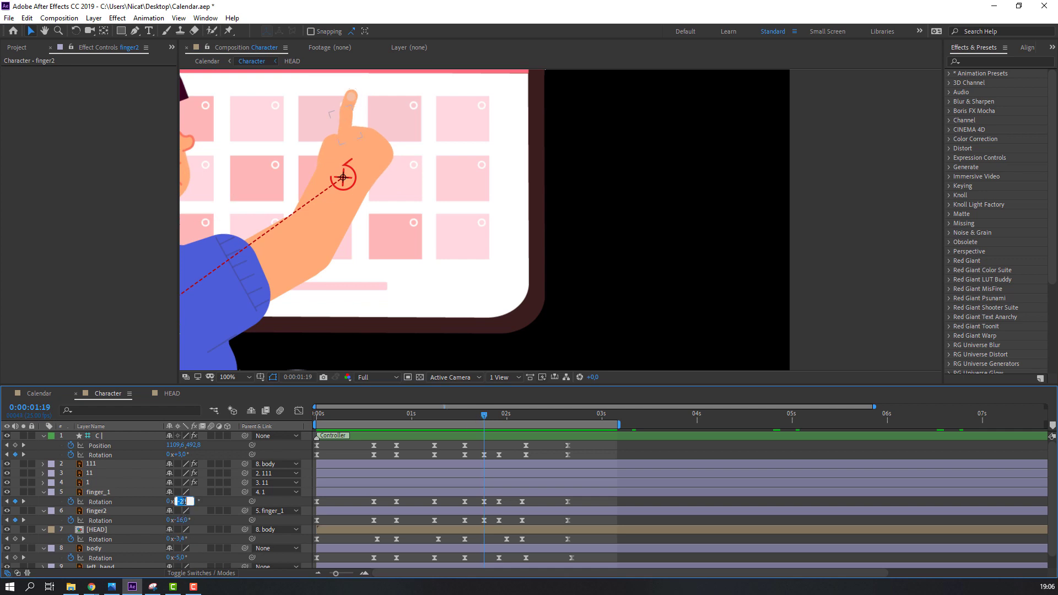
text(0)
key(Return)
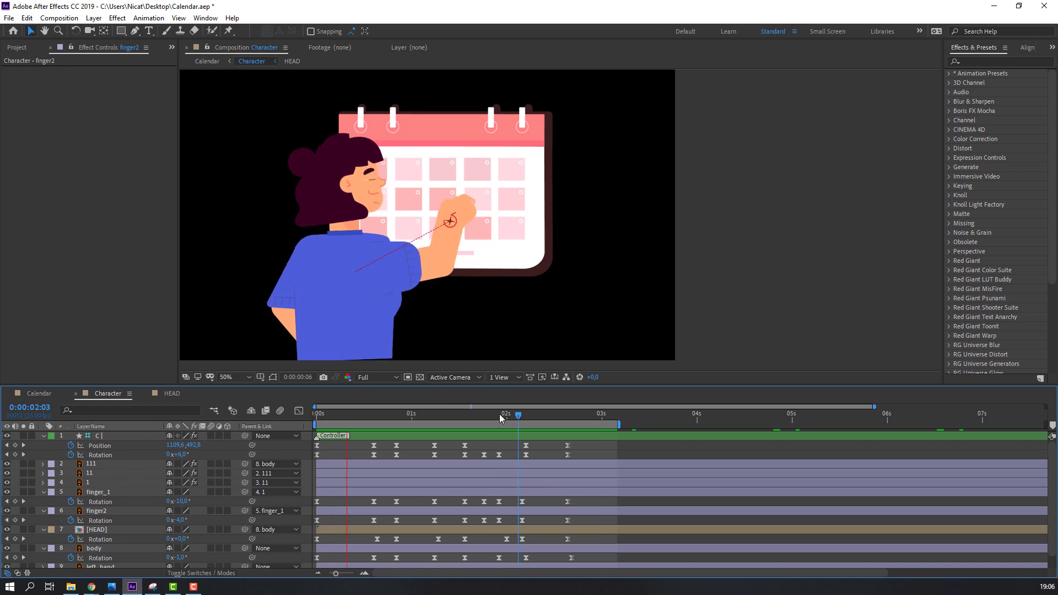
- Move the body layer's Rotation keyframe from 0:00:01:23 onto the one at about 0:00:02:05, and preview the motion
click(500, 417)
mouse_move(504, 417)
mouse_down()
mouse_move(529, 417)
mouse_move(503, 417)
mouse_move(514, 418)
mouse_up()
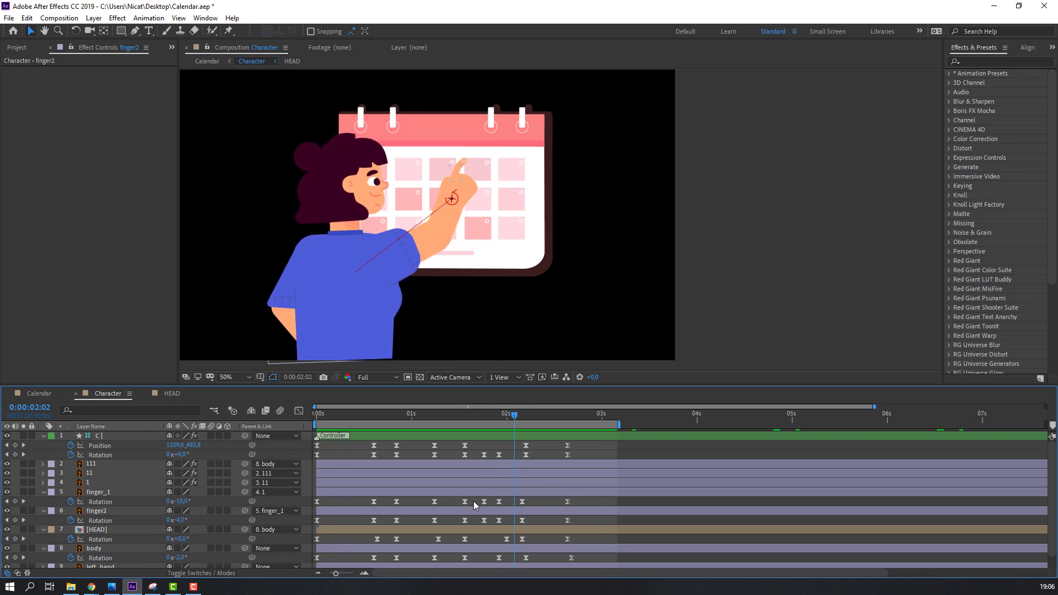
click(98, 548)
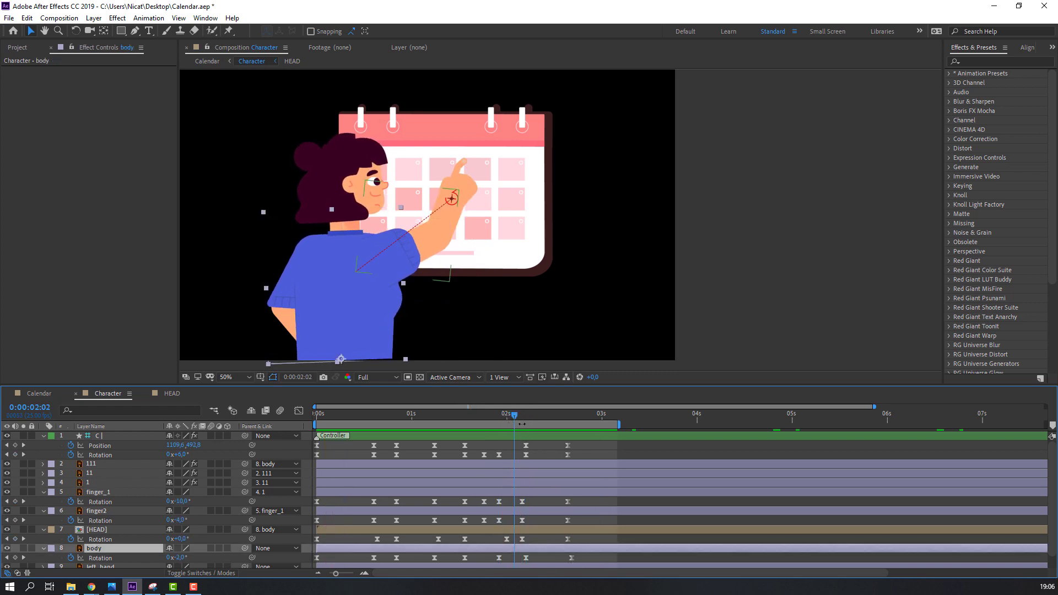
drag(512, 420, 501, 418)
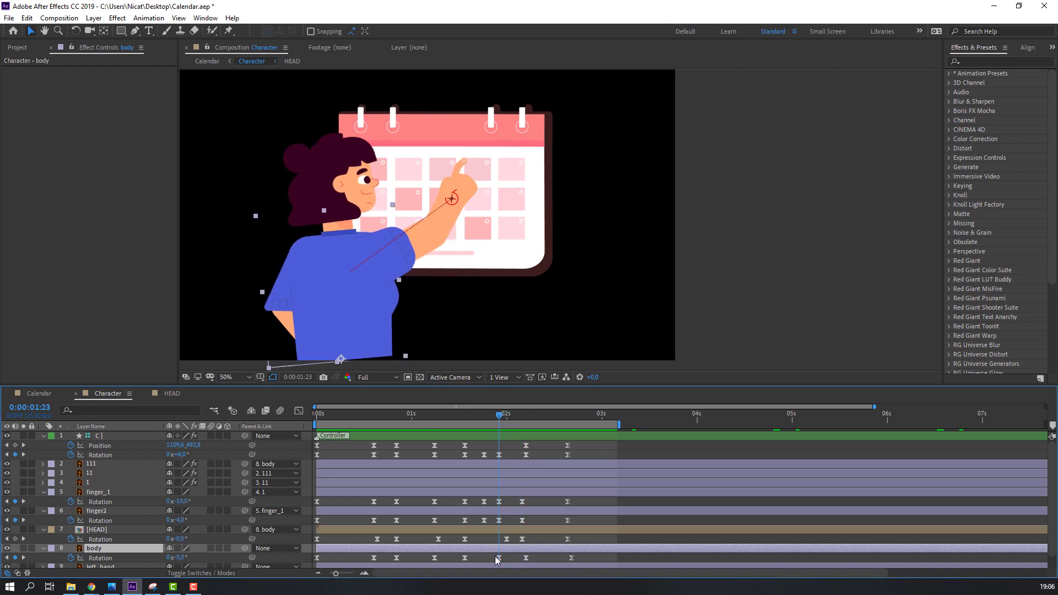
drag(499, 559, 525, 560)
drag(452, 419, 483, 416)
key(space)
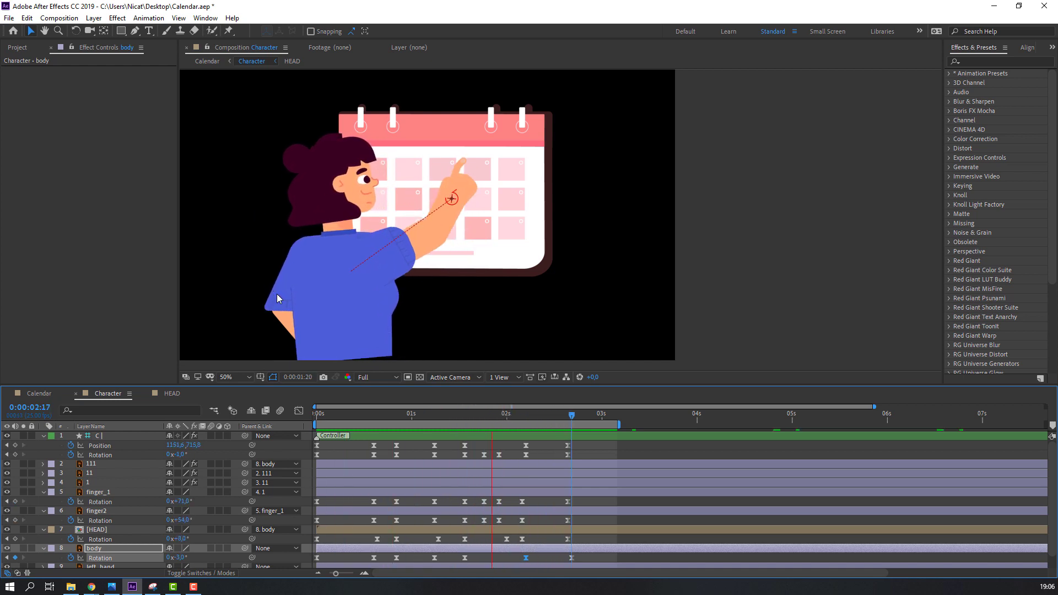
drag(541, 417, 426, 423)
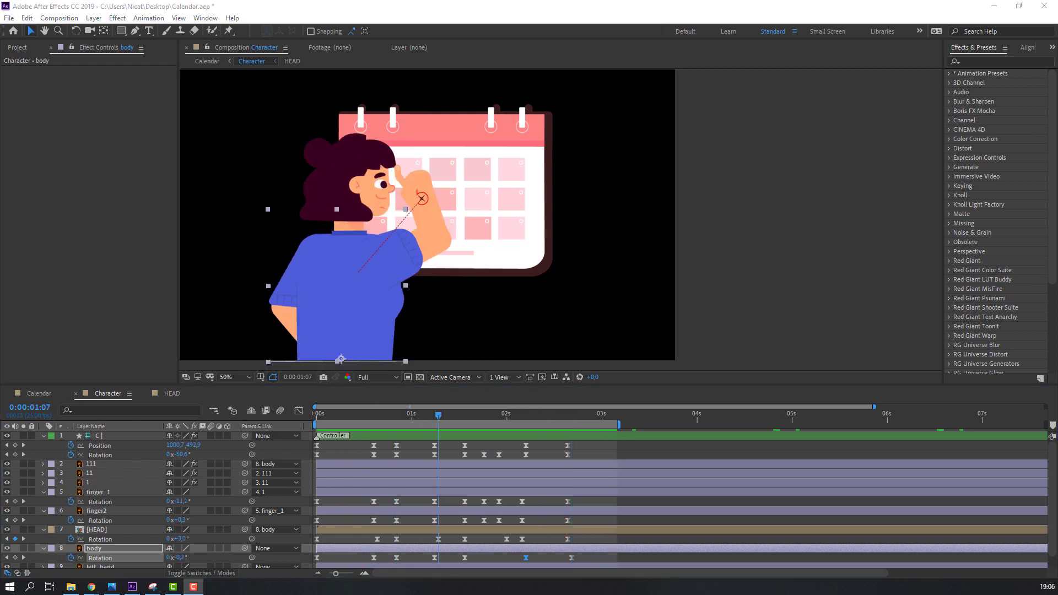
- Unlock the calendar layer and delete it from the Character composition
scroll(33, 565, down, 1)
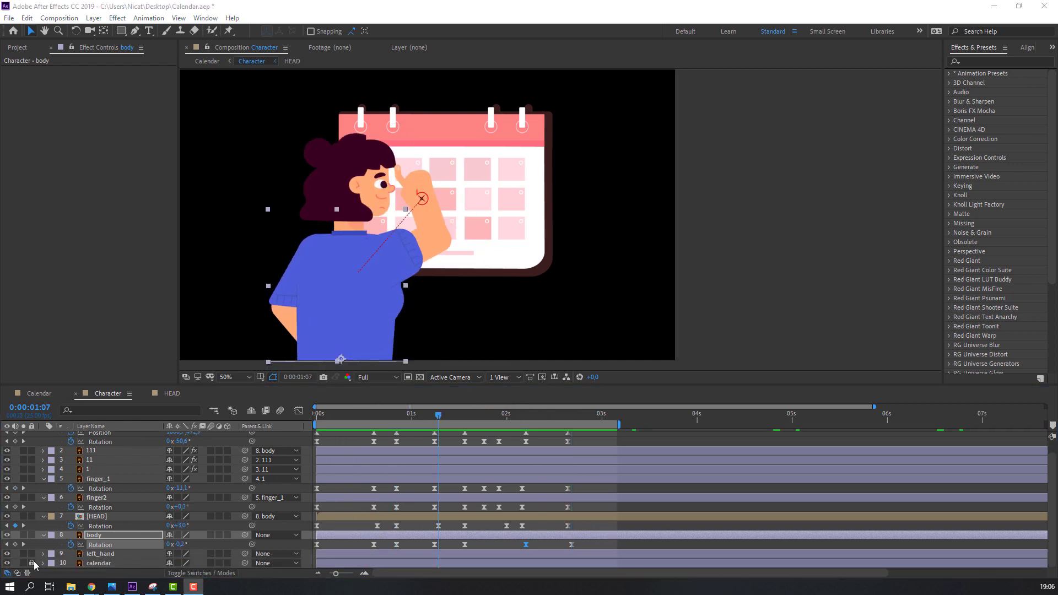
click(94, 563)
key(Delete)
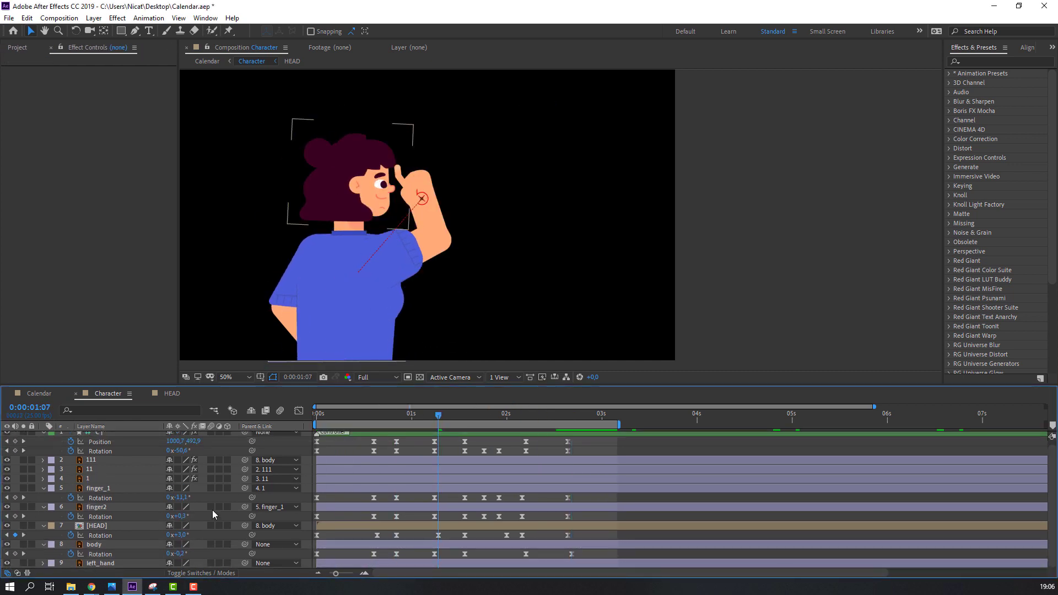
- In the Calendar composition, set the blue layer's Opacity to 0% and keyframe it at 0:00:01:13
click(40, 398)
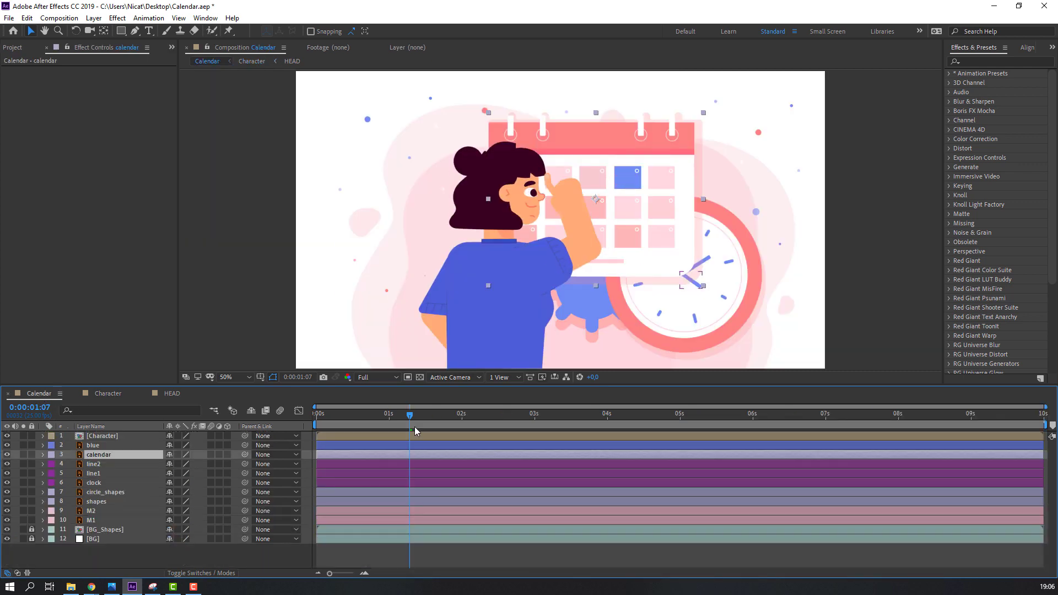
click(355, 422)
drag(355, 422, 390, 425)
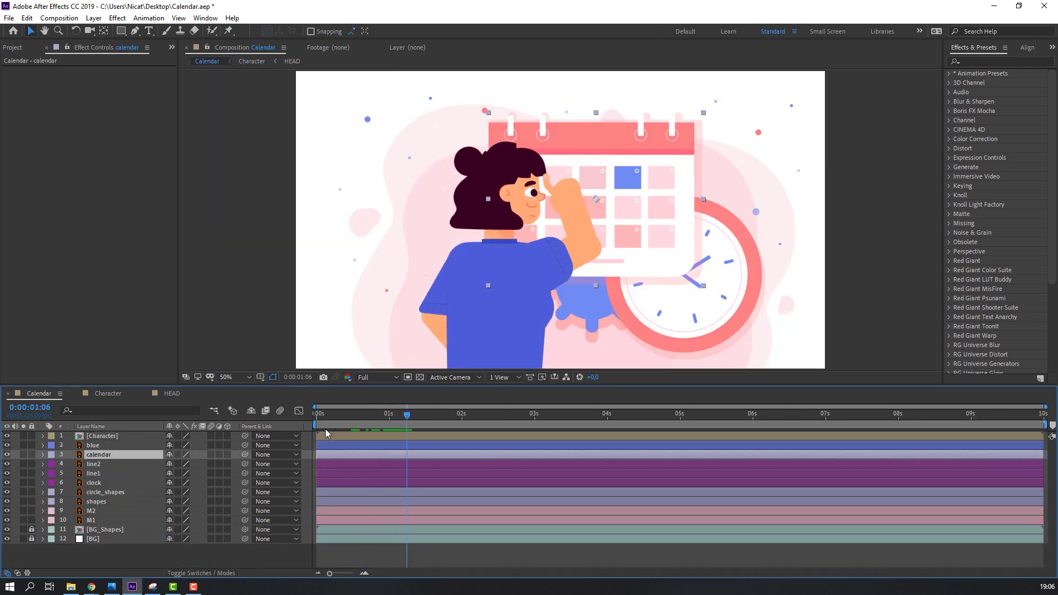
click(94, 445)
key(t)
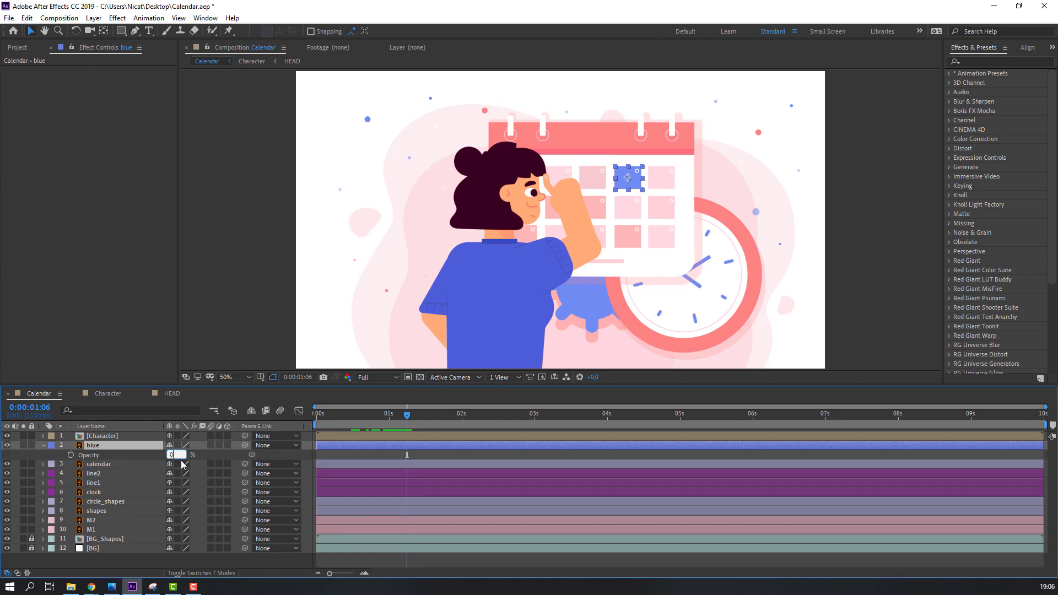
key(Return)
drag(408, 415, 428, 414)
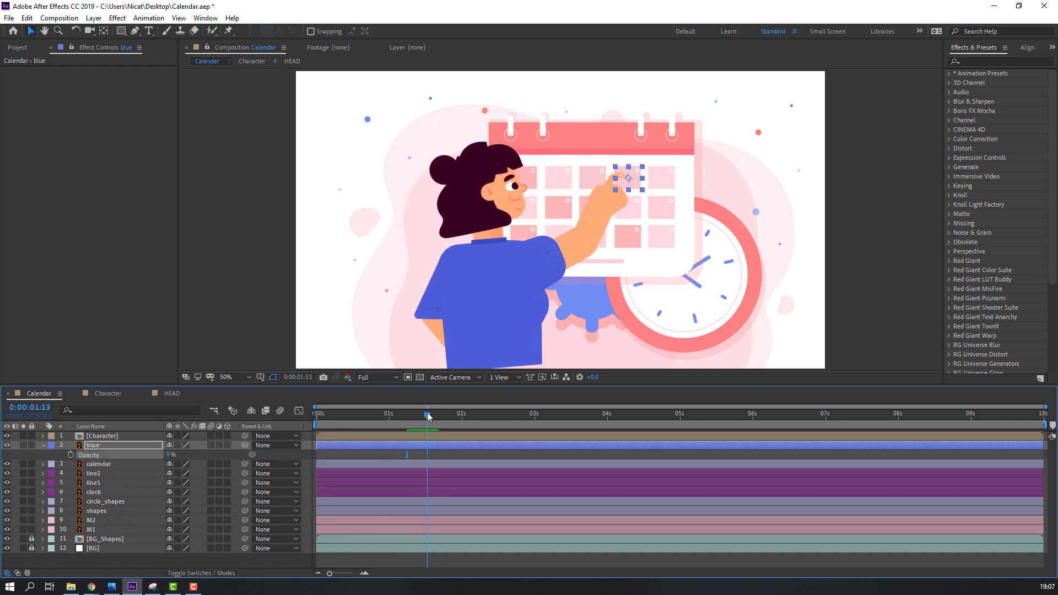
click(69, 455)
- Set the blue layer's Opacity to 100% at 0:00:01:17, four frames after the first keyframe, and preview the animation
key(Page_Down)
key(Page_Down)
key(Page_Down)
key(Page_Down)
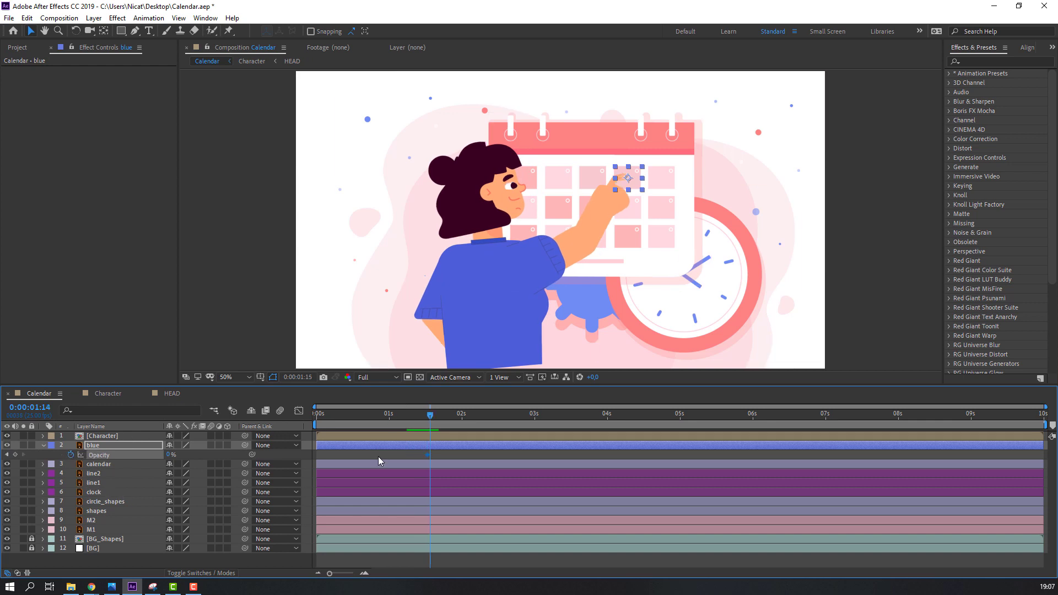
text(100)
key(Return)
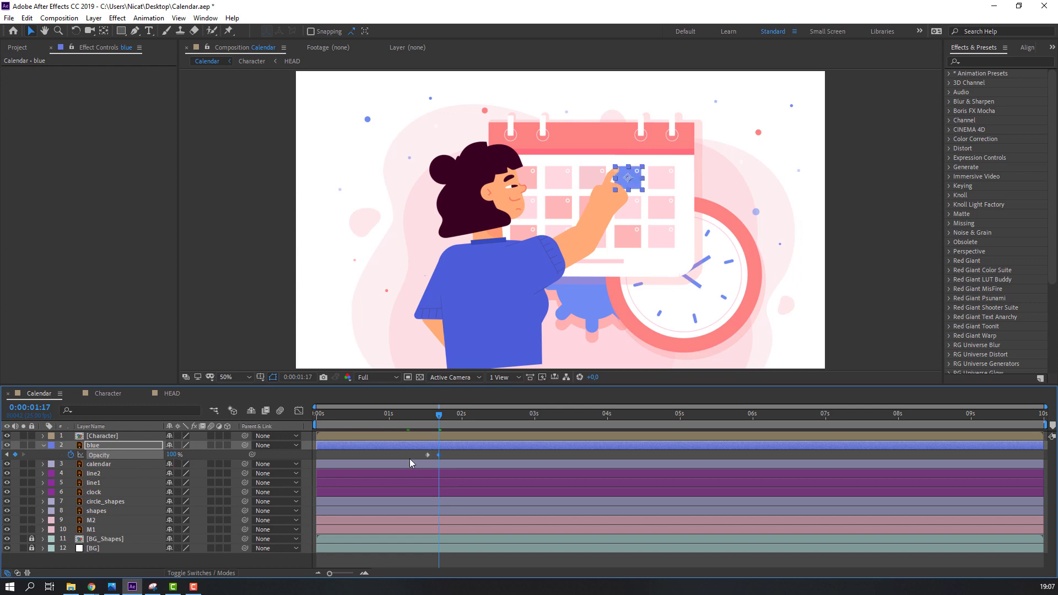
drag(419, 416, 445, 472)
click(416, 453)
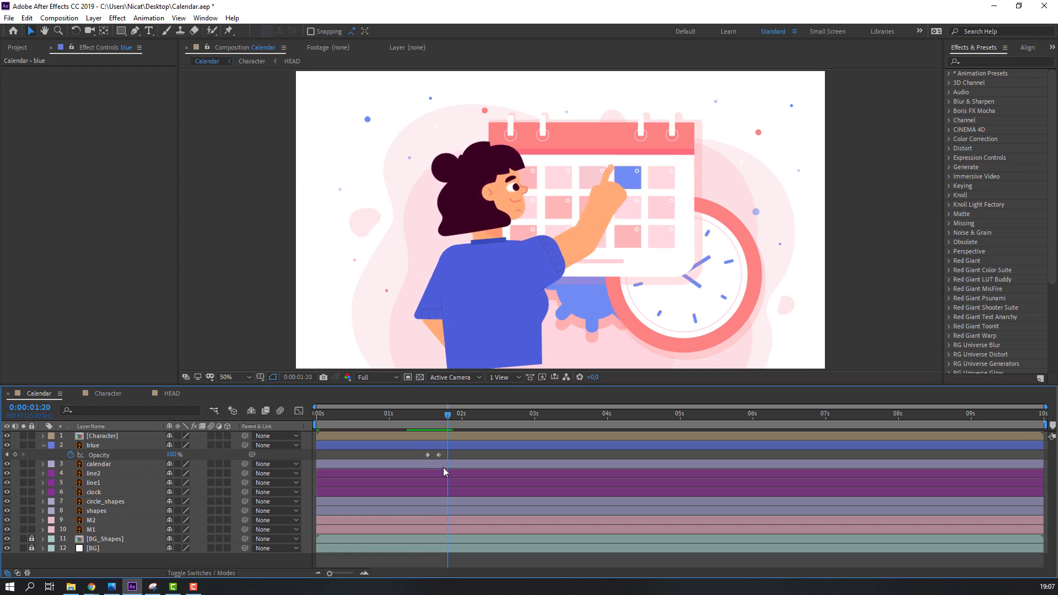
key(space)
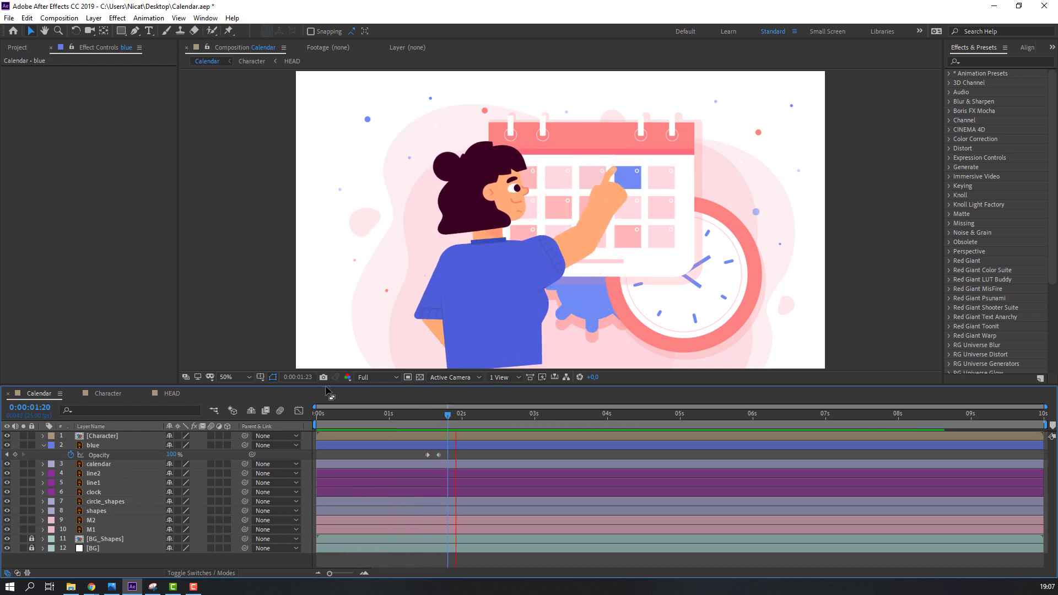
drag(451, 416, 237, 422)
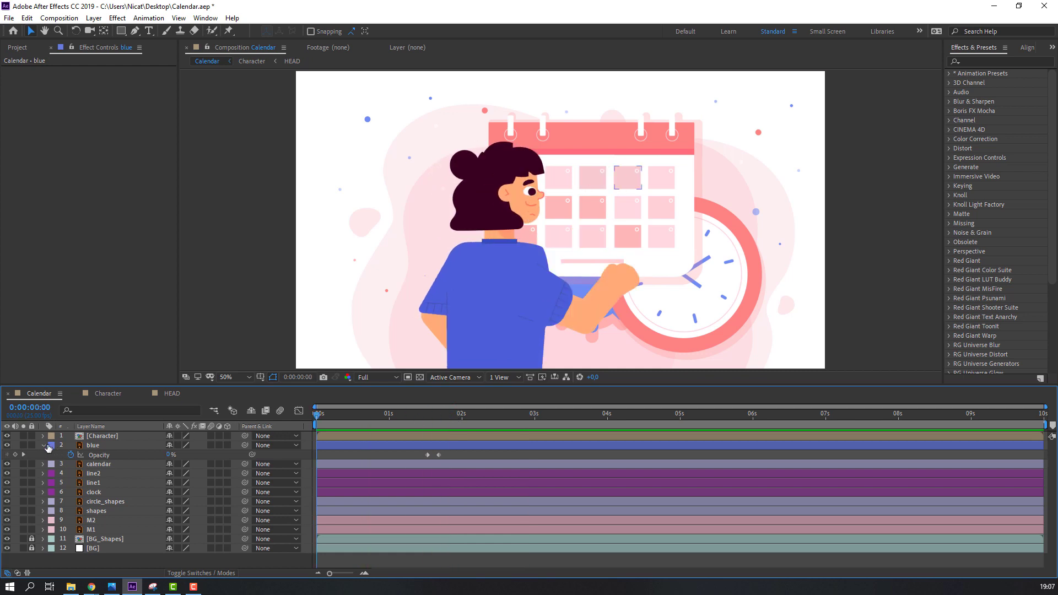
click(43, 446)
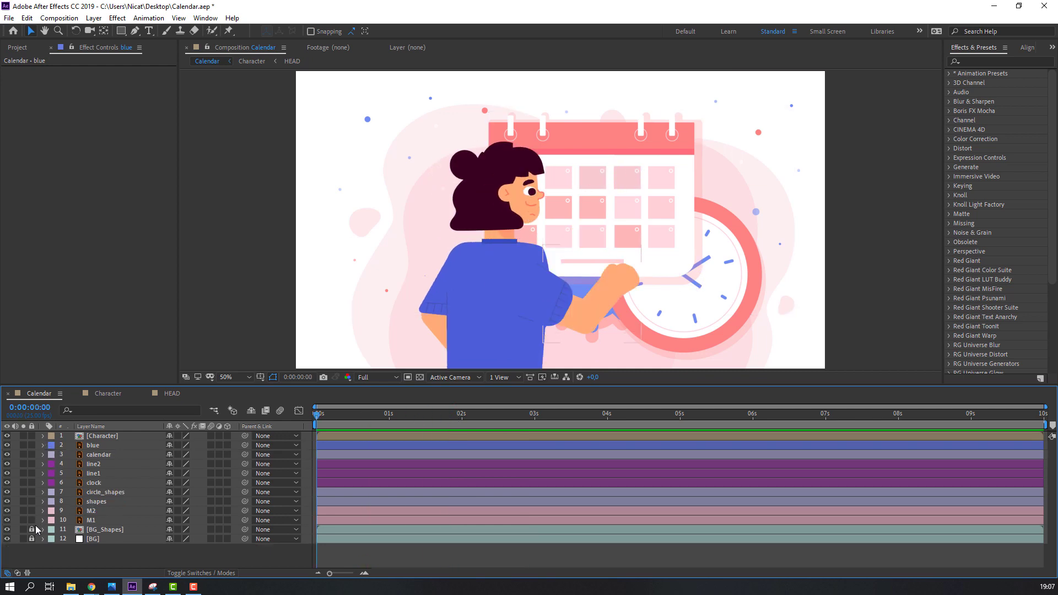
- Solo the M1 gear layer and add a 0° Rotation keyframe at 0:00:00:00
click(87, 522)
drag(572, 295, 528, 246)
drag(325, 415, 397, 415)
click(24, 520)
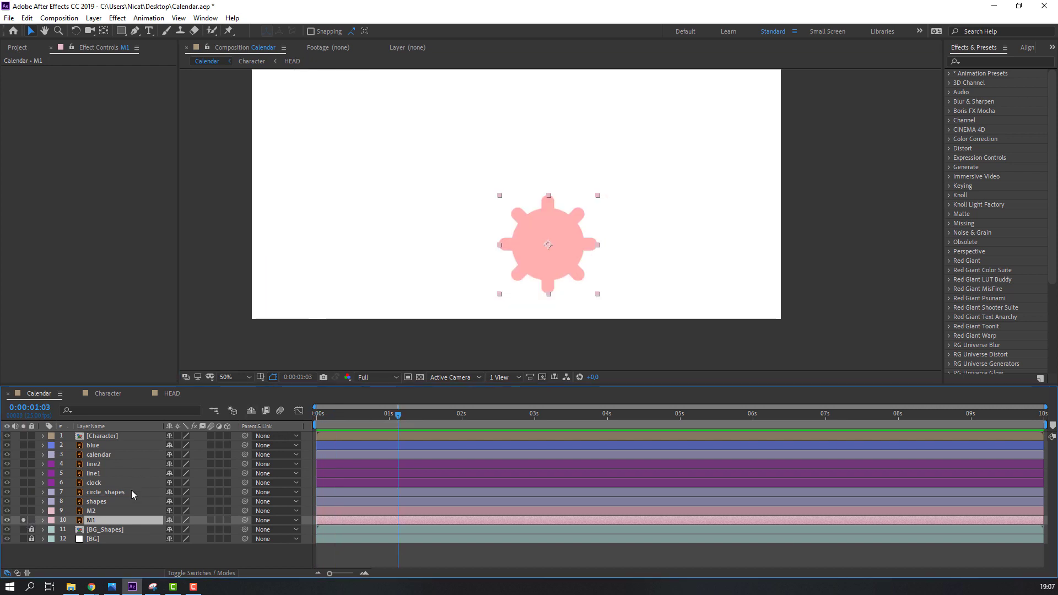
key(r)
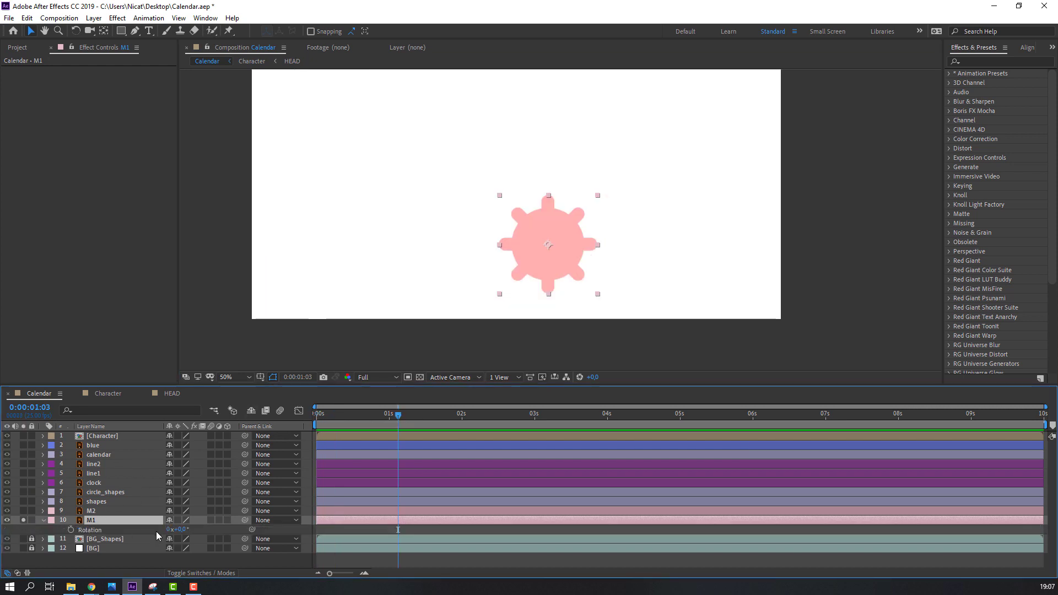
drag(179, 530, 196, 530)
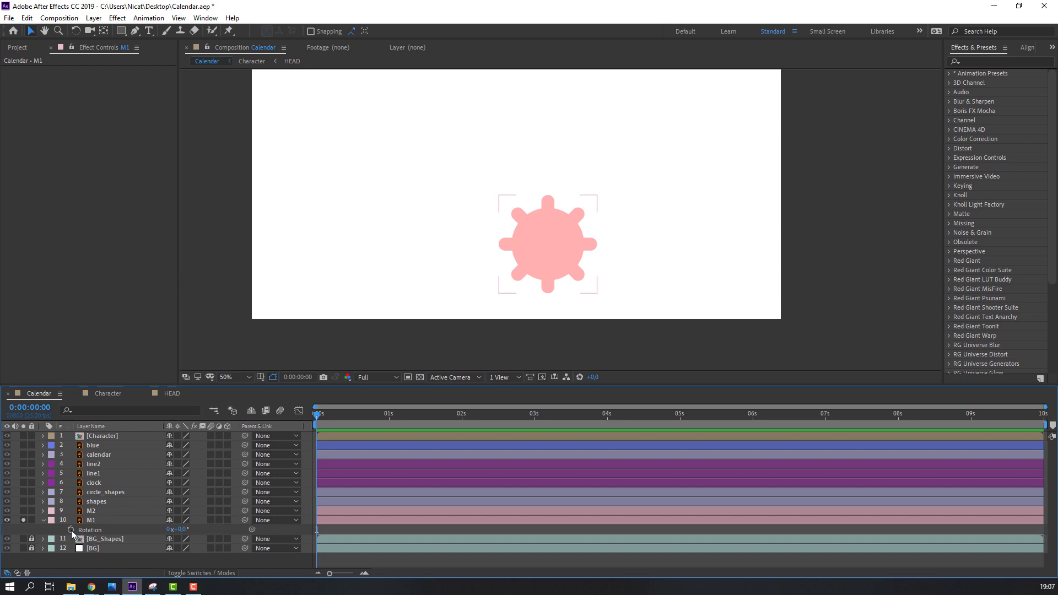
click(71, 529)
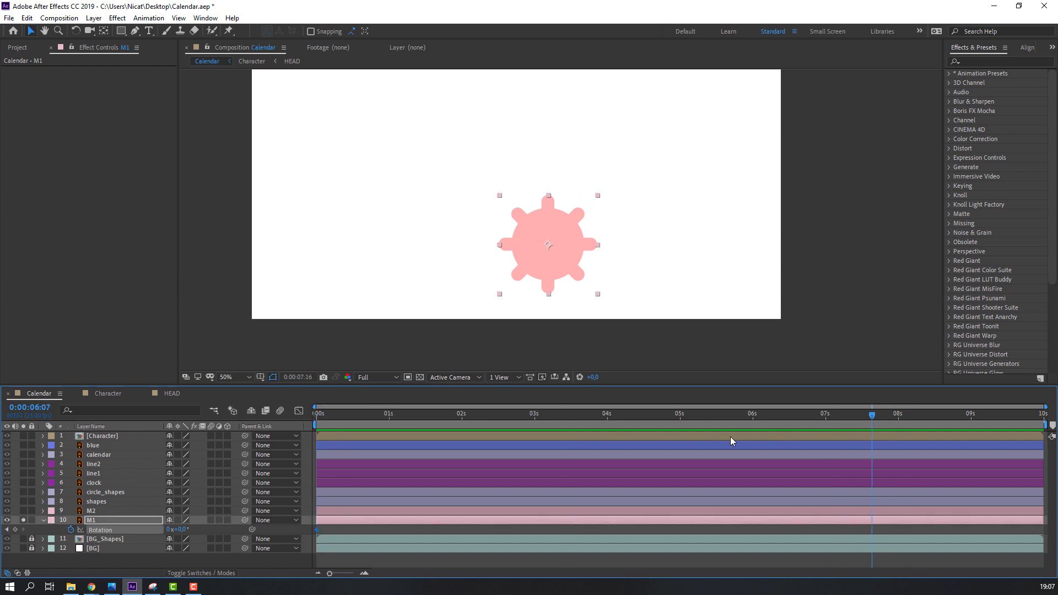
- Set M1's Rotation to 360° at 0:00:05:00 and end the work area at that time
drag(693, 432, 679, 431)
text(360)
key(Return)
key(space)
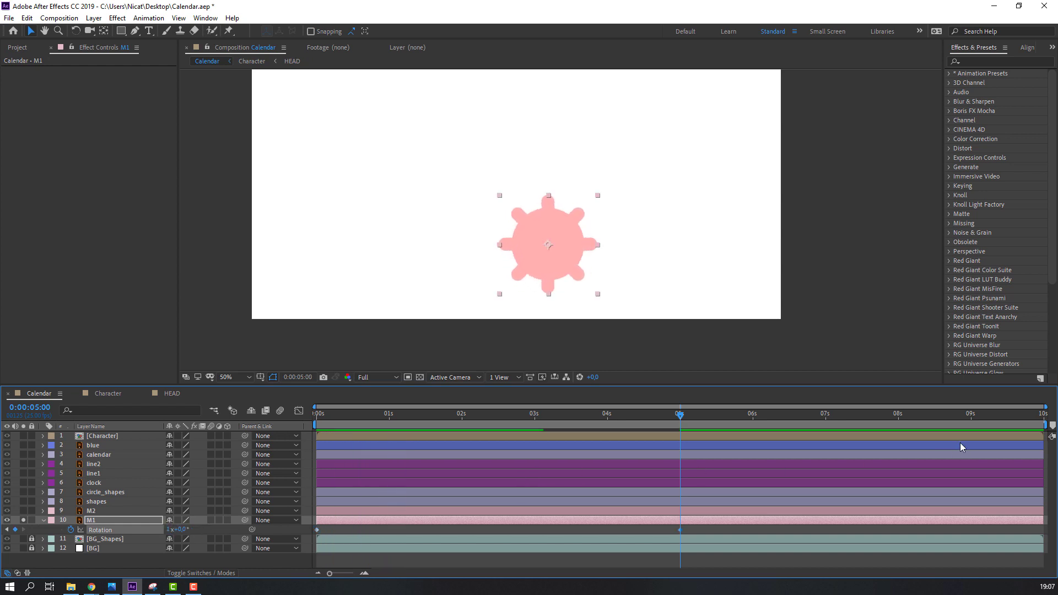
key(n)
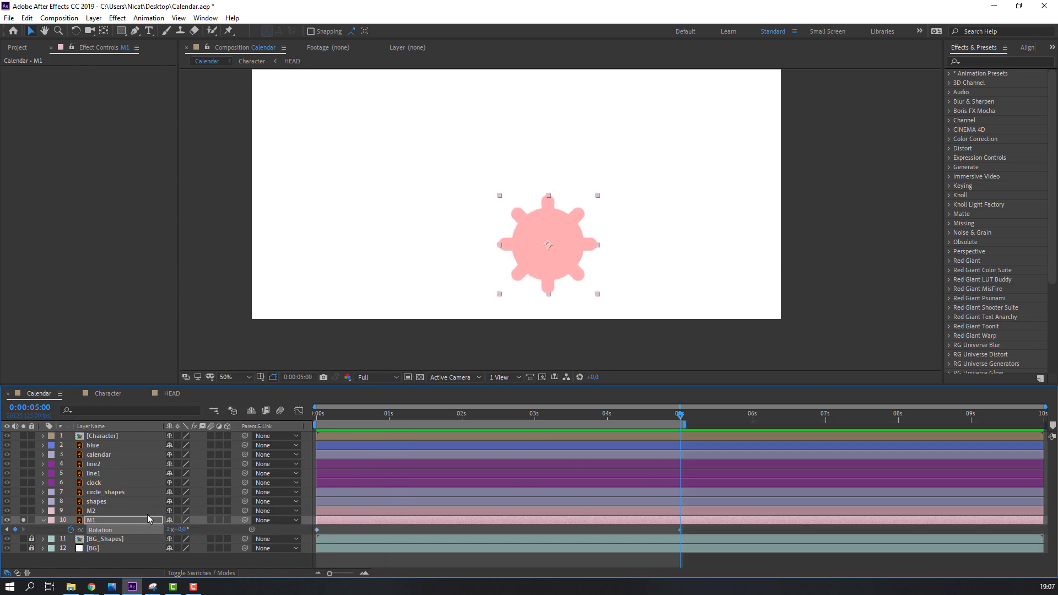
click(22, 521)
- Add a 0° Rotation keyframe to the M2 gear layer at 0:00:00:00
click(96, 510)
key(Home)
key(r)
click(70, 520)
- Set M2's Rotation to one full revolution at 0:00:05:00, and preview the turning gears
drag(374, 418, 679, 445)
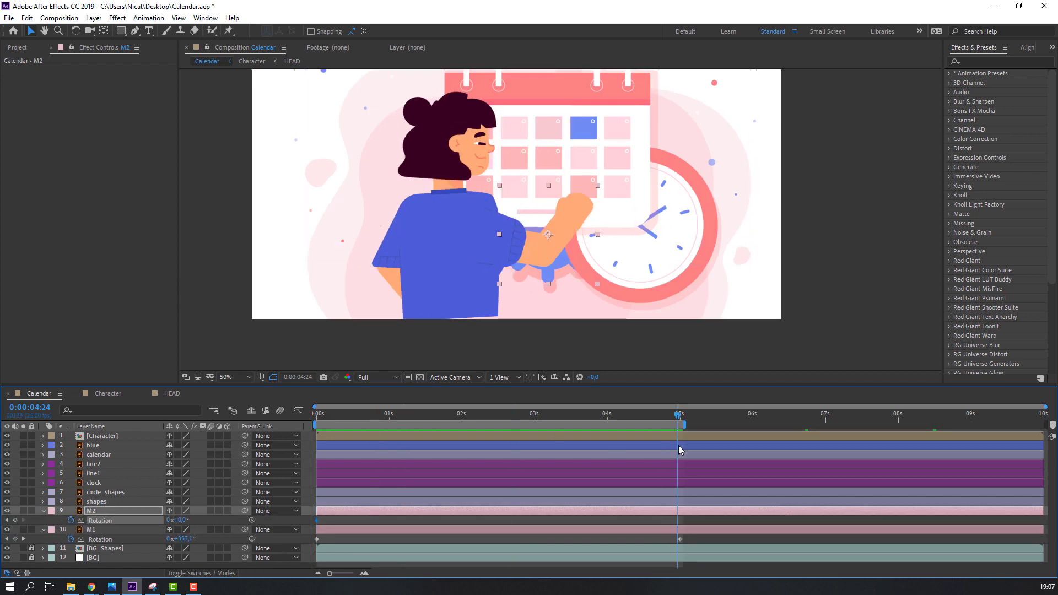
click(167, 520)
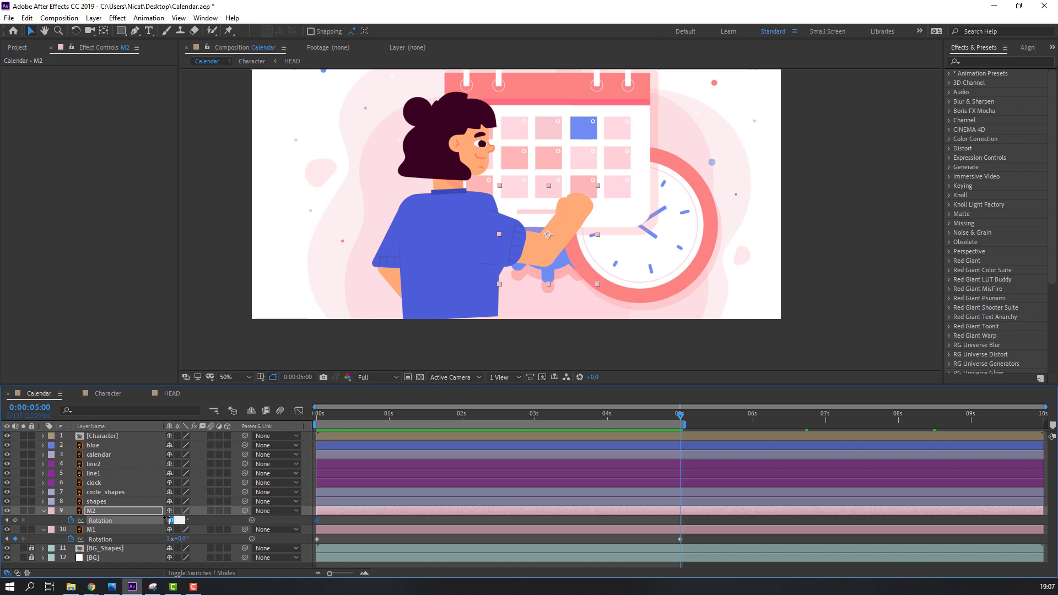
key(Return)
key(space)
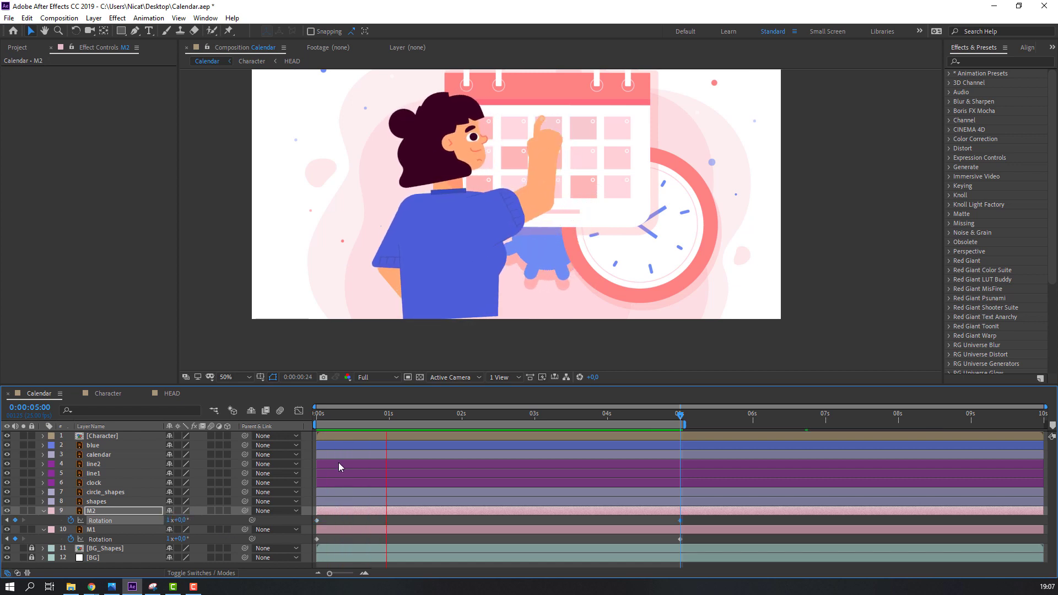
click(317, 418)
click(45, 512)
click(44, 511)
click(45, 526)
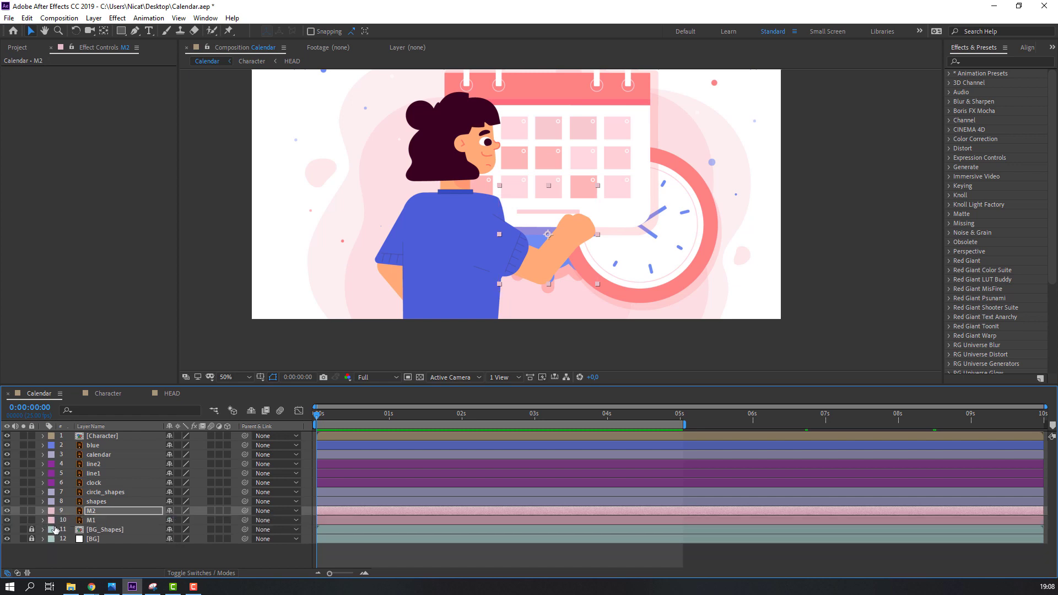
- Keyframe the shapes layer's Scale from 100% at 0:00:00:00 to 80% at 0:00:05:00, and preview the motion
click(102, 502)
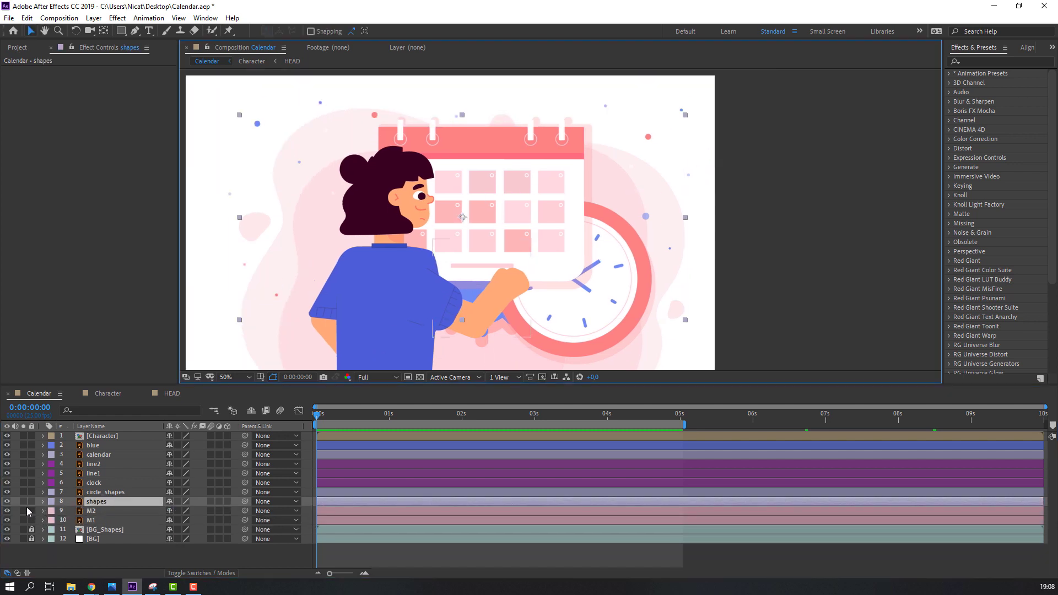
click(23, 502)
click(23, 501)
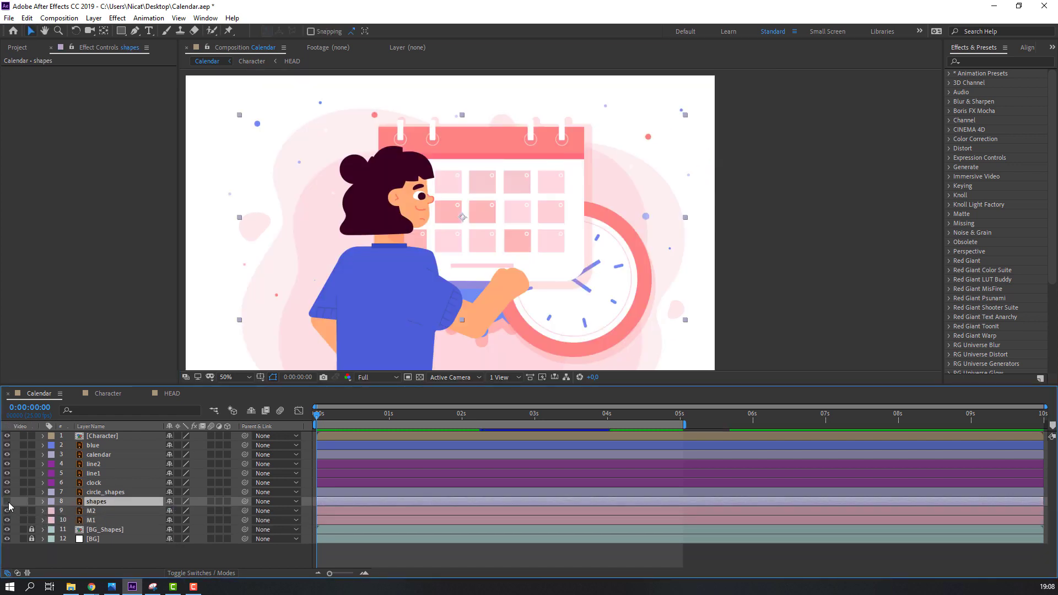
key(s)
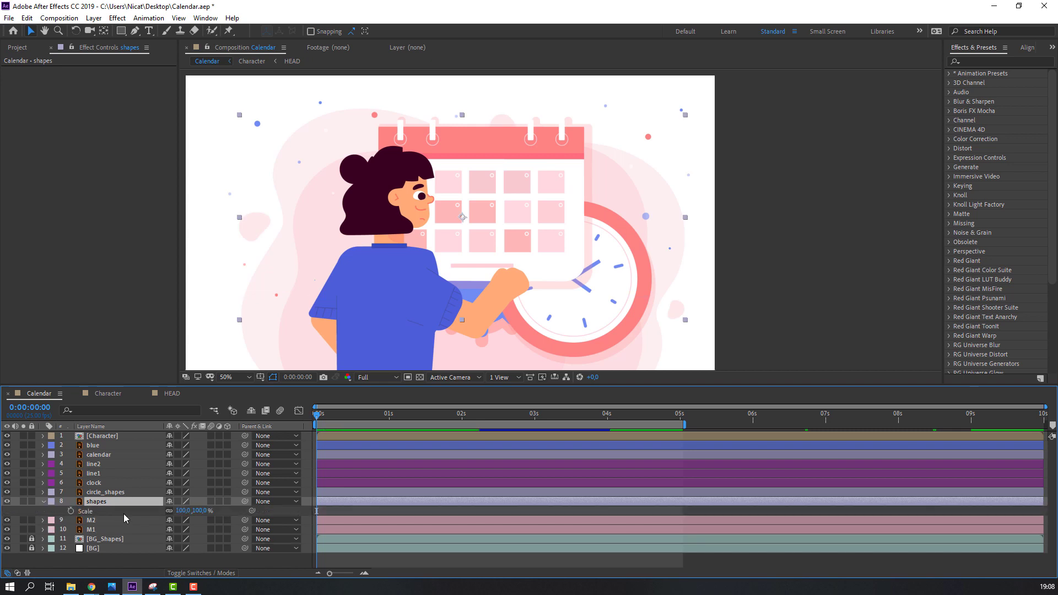
click(71, 511)
drag(363, 414, 680, 430)
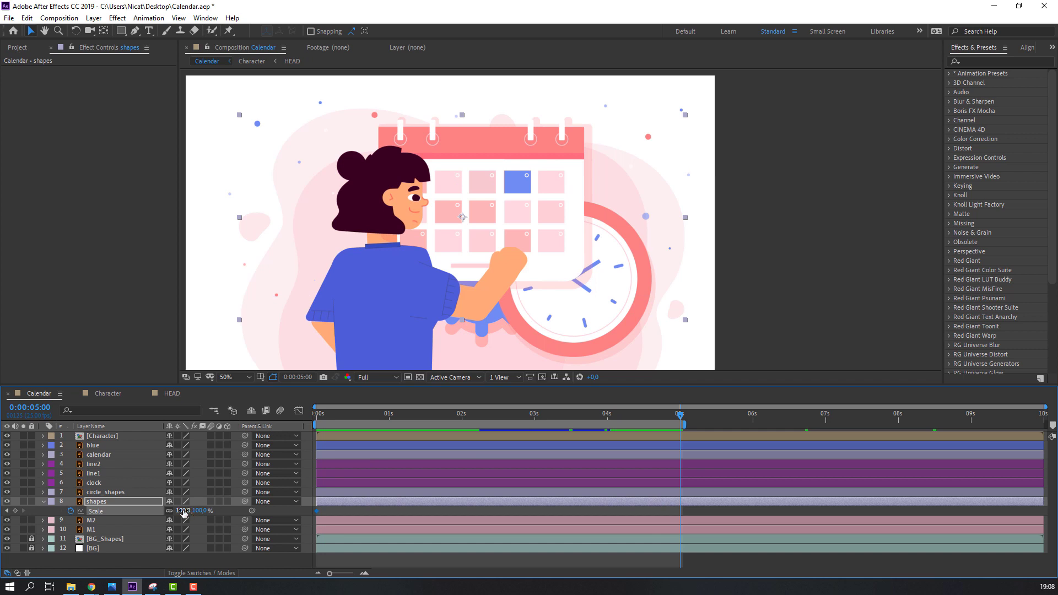
key(Return)
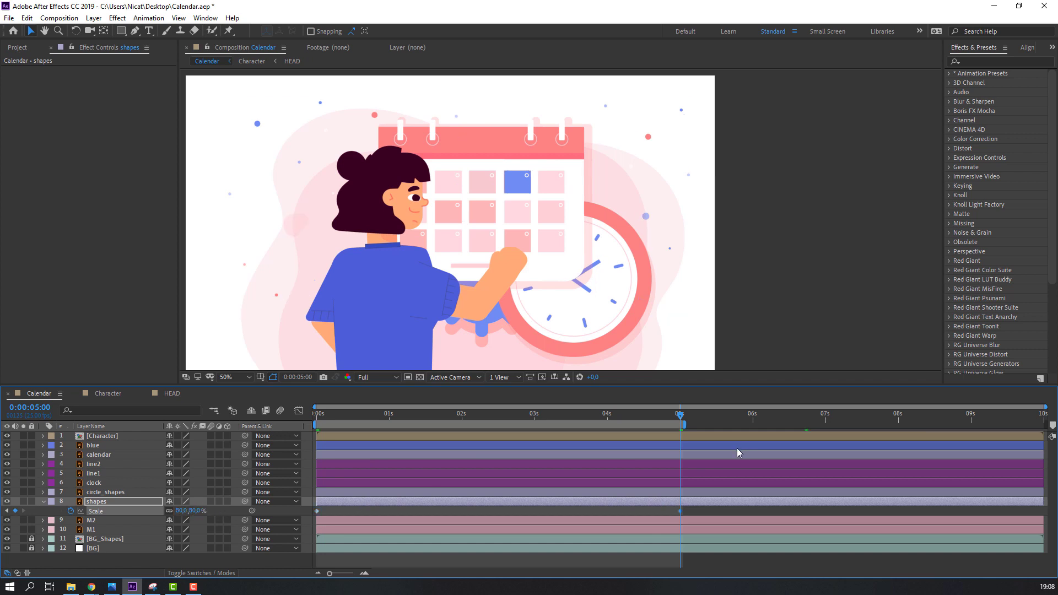
key(space)
drag(680, 412, 312, 429)
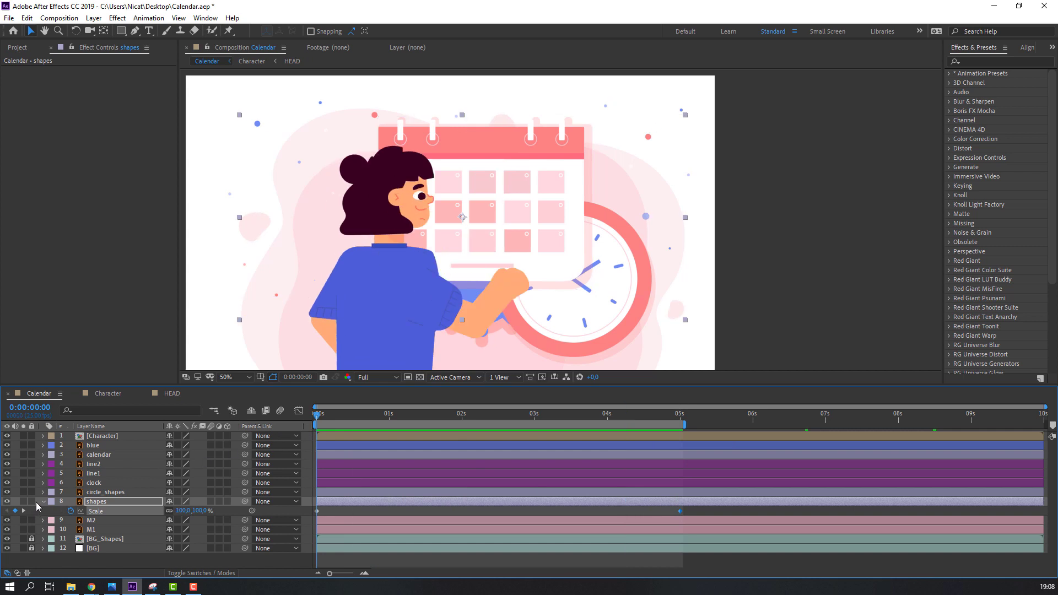
key(s)
- Keyframe the circle_shapes layer's Scale from 100% at 0:00:00:00 to 70% at 0:00:05:01, and preview the motion
click(142, 491)
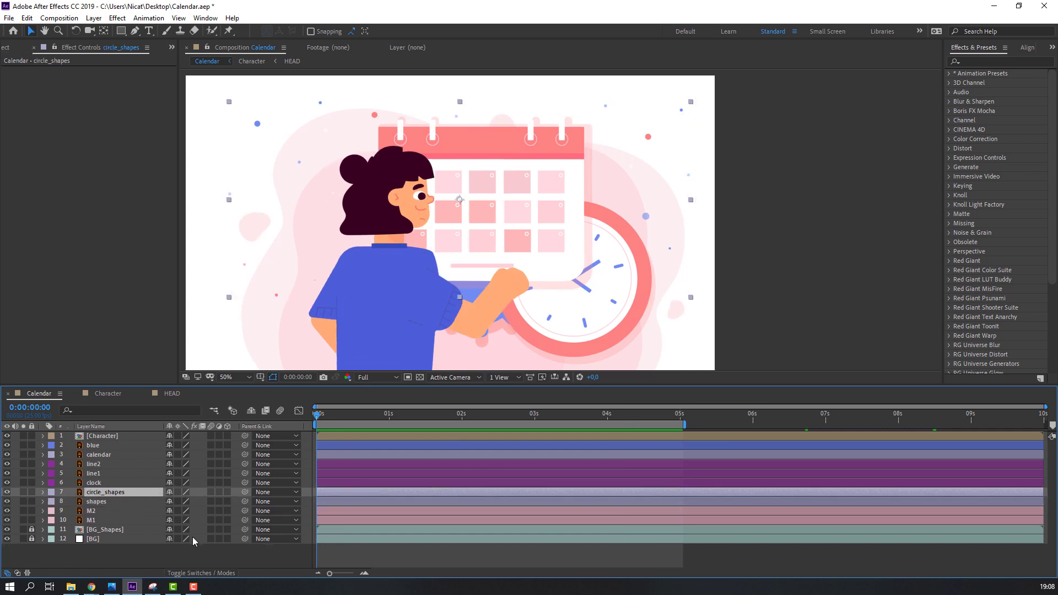
key(s)
key(space)
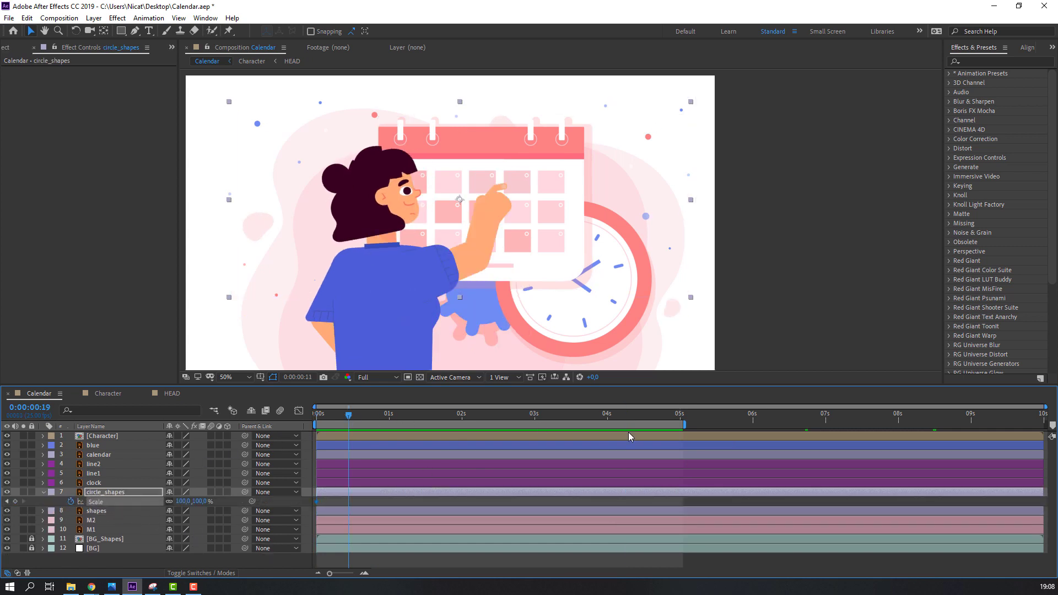
drag(673, 416, 686, 433)
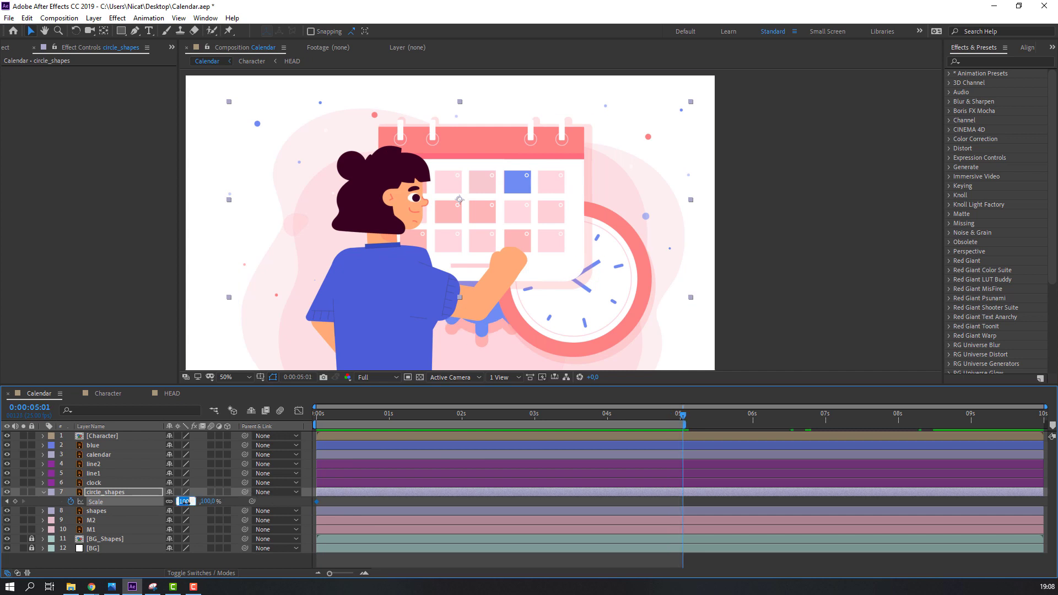
key(Return)
key(space)
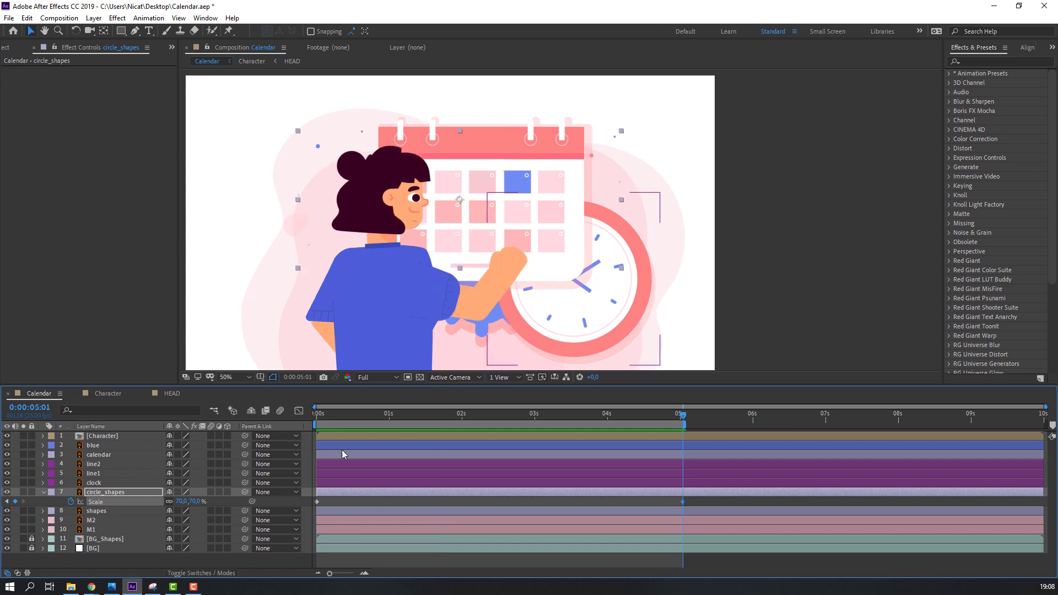
key(comma)
key(period)
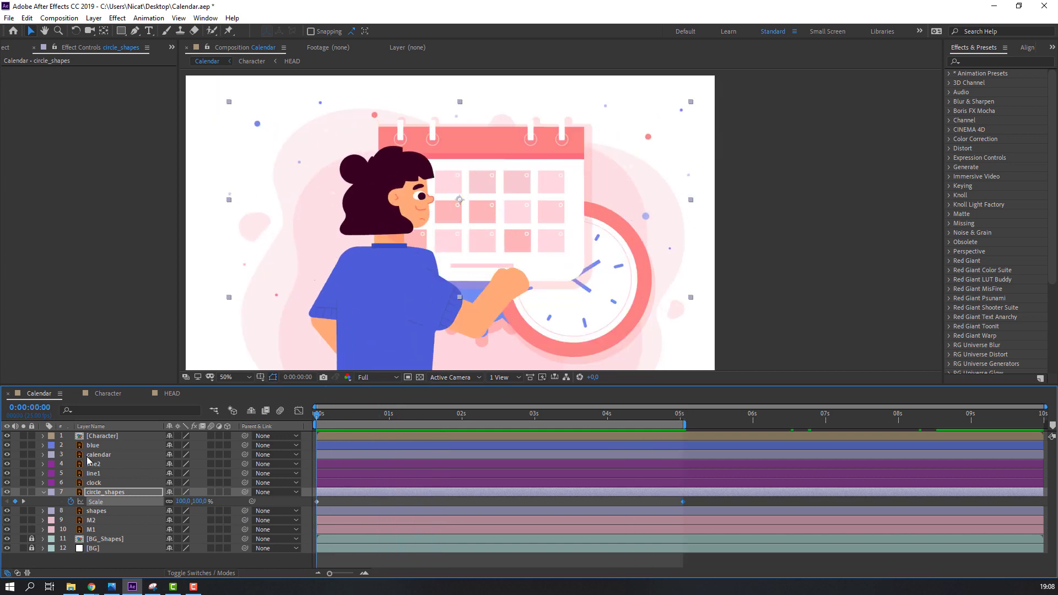
click(44, 492)
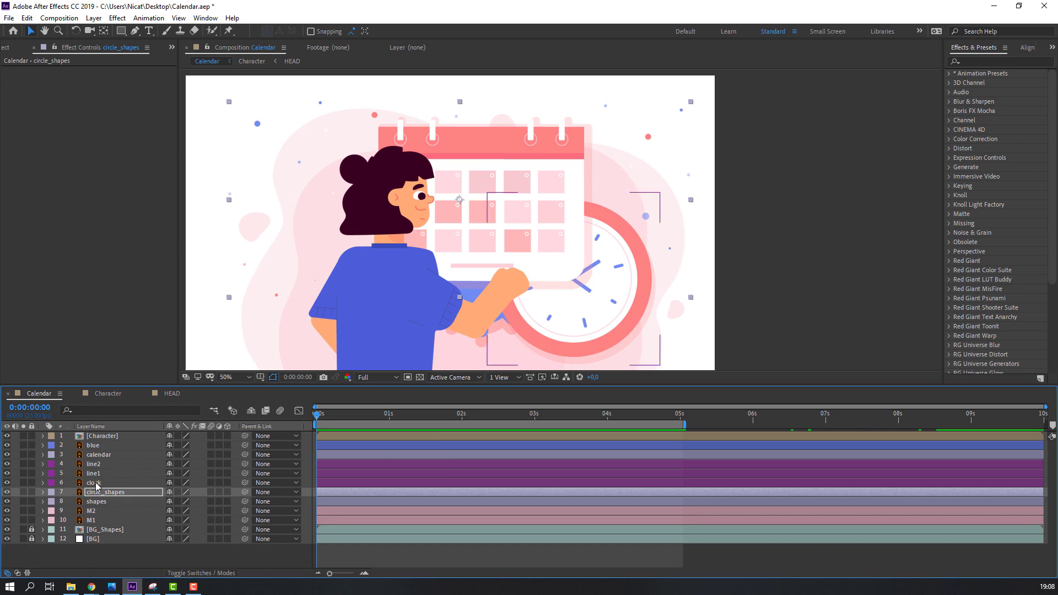
- Solo the line1, line2 and clock layers so that only the clock is displayed
click(593, 269)
key(period)
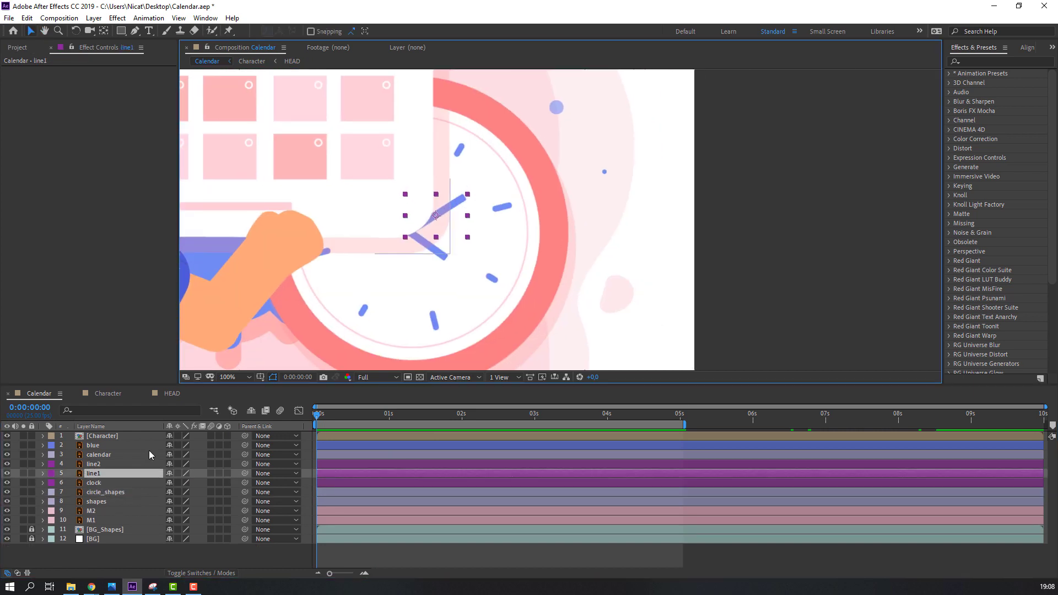
ctrl+click(100, 467)
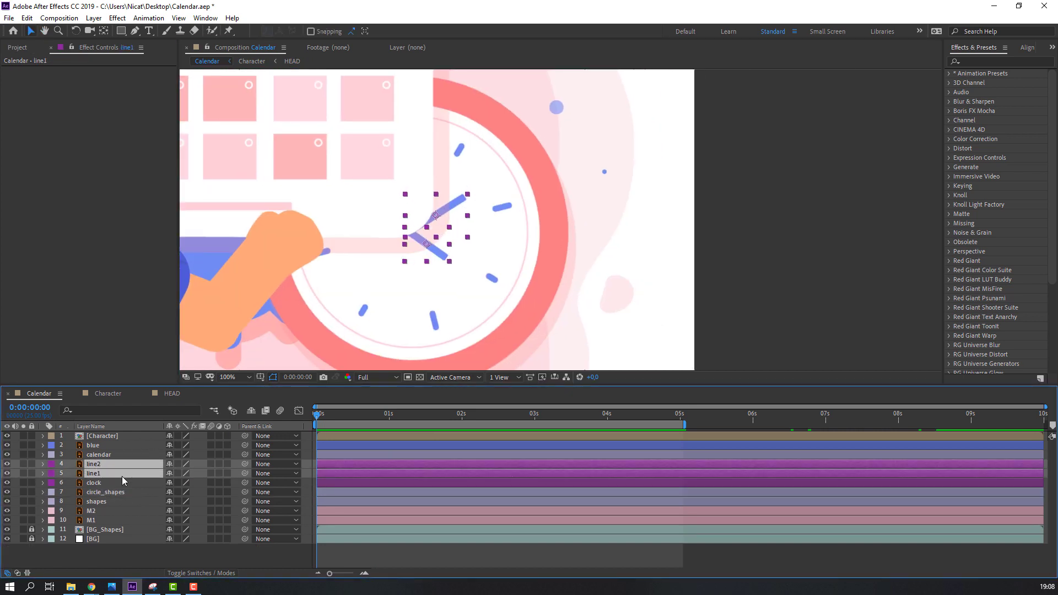
ctrl+click(94, 483)
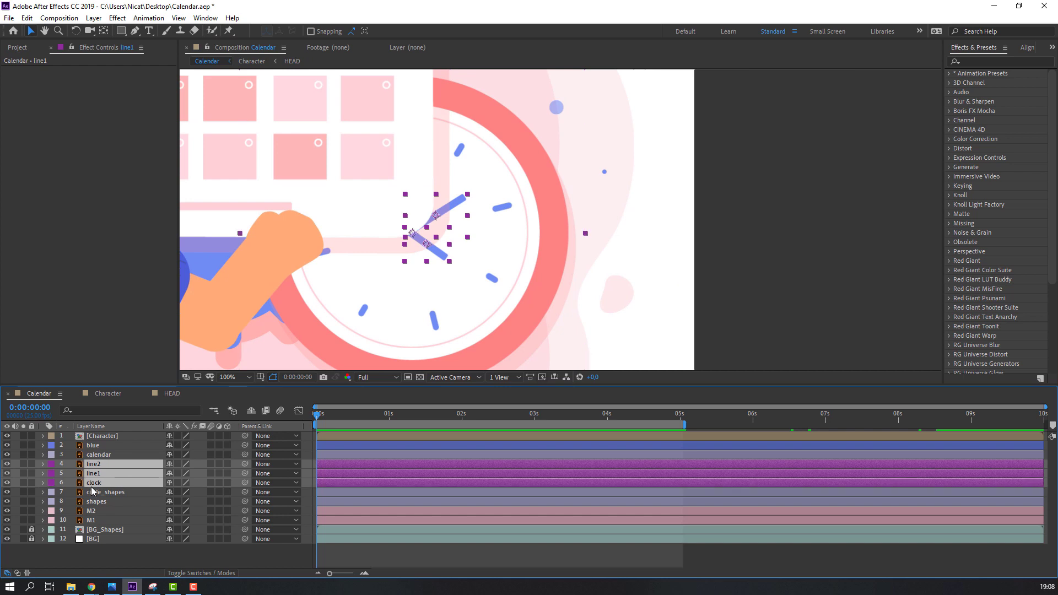
click(23, 464)
click(265, 559)
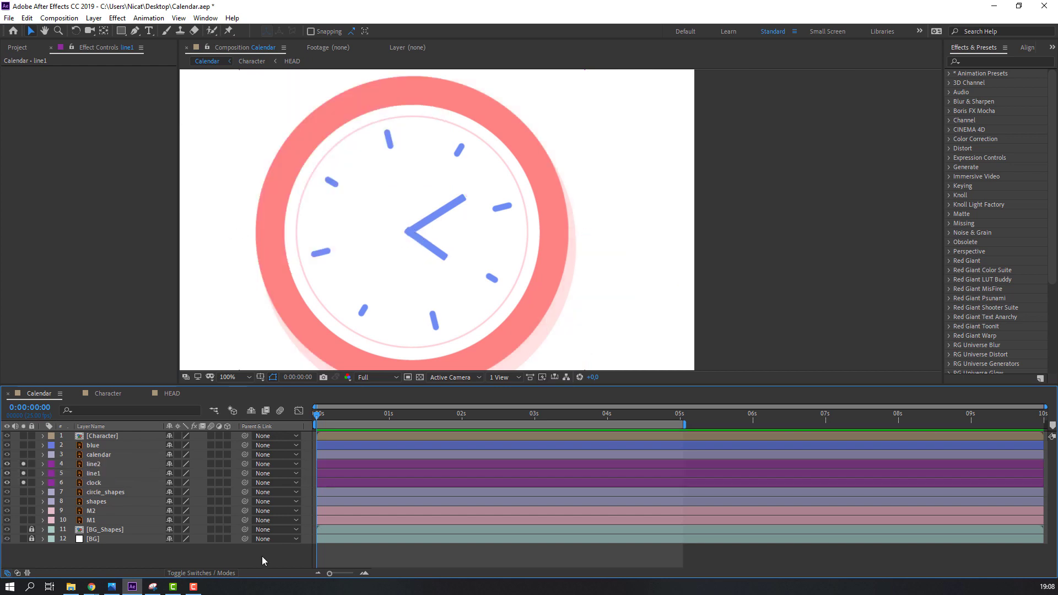
- Move the anchor points of line1 and line2 to the clock's center, where the two hands meet
key(period)
click(336, 194)
key(y)
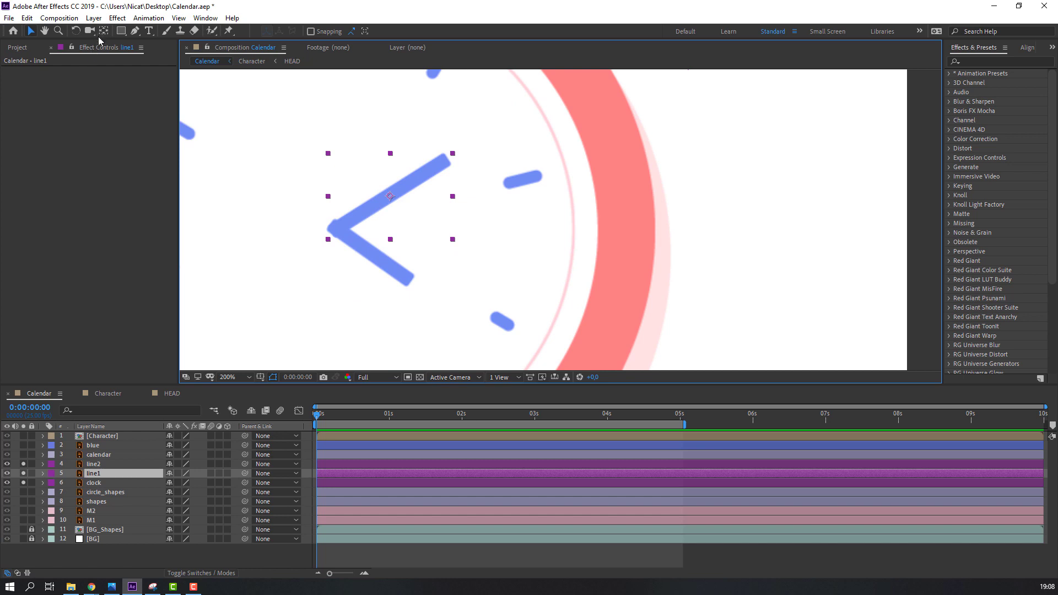
drag(391, 197, 338, 230)
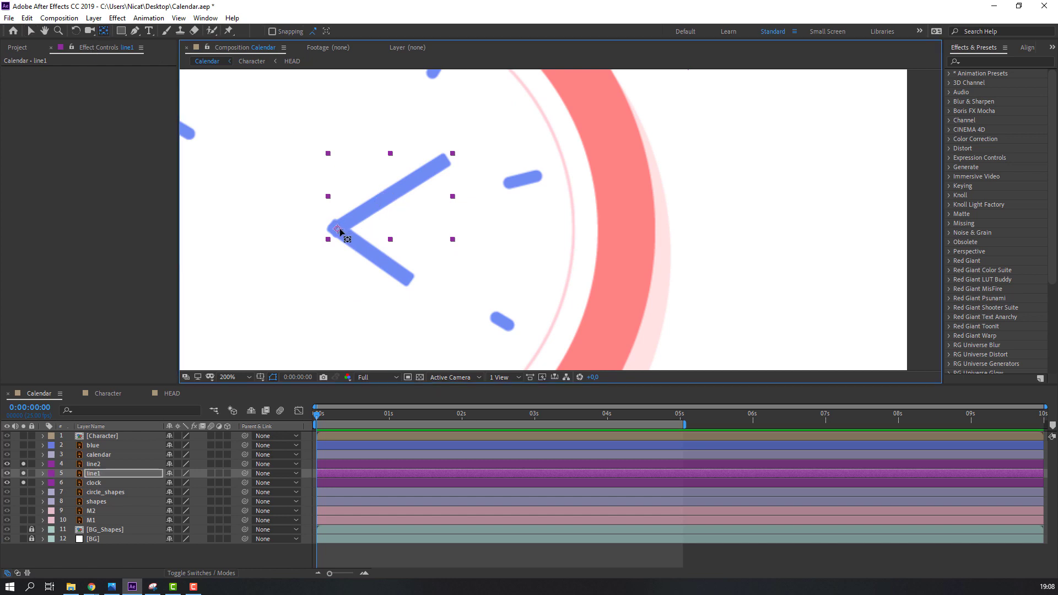
click(95, 464)
drag(369, 262, 342, 239)
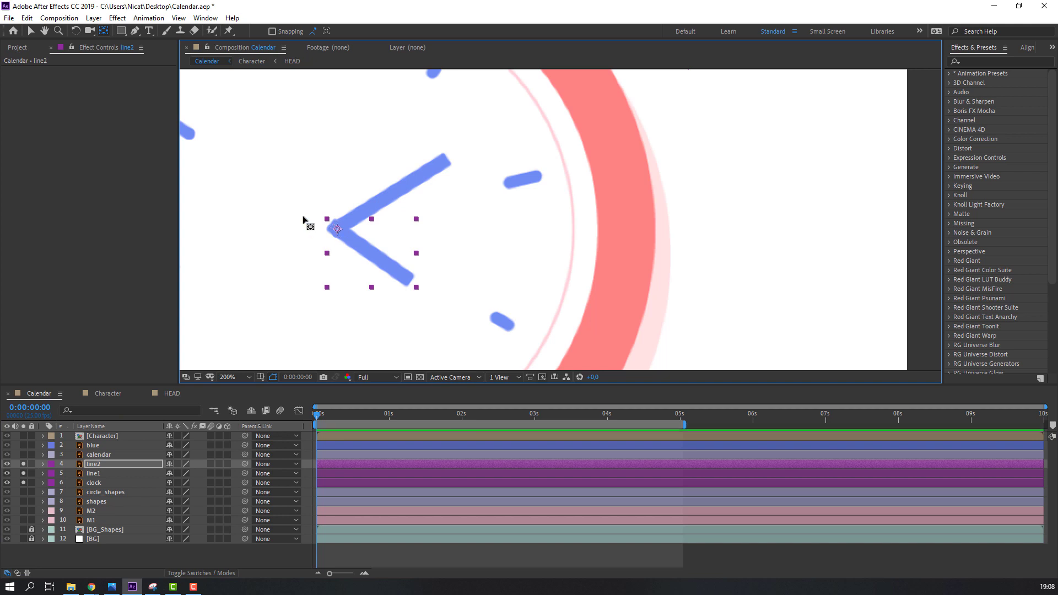
click(31, 31)
- Add 0° Rotation keyframes to the line1 and line2 clock hand layers at 0:00:00:00
ctrl+click(91, 473)
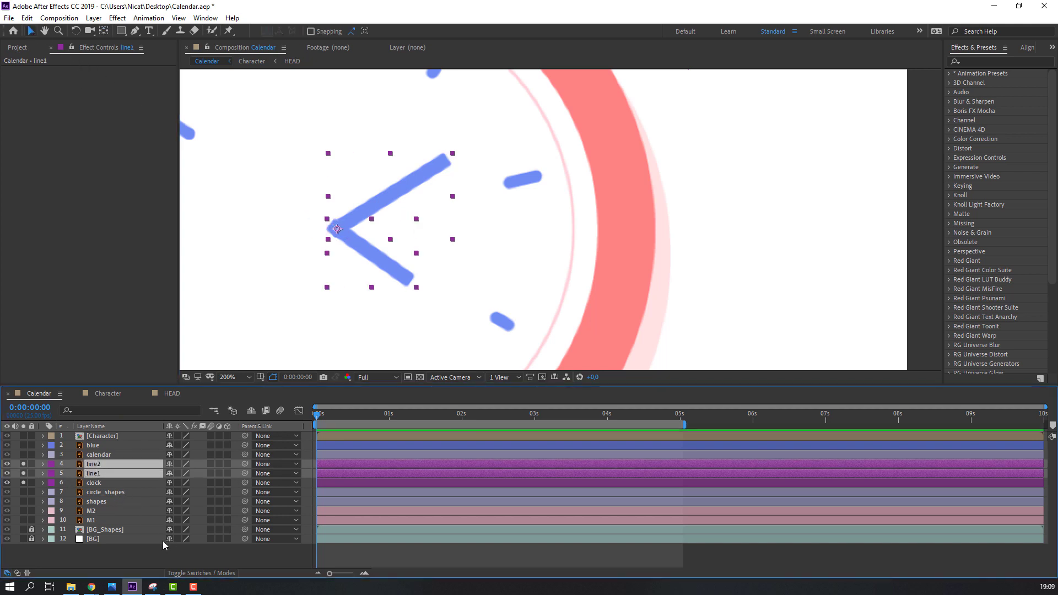
key(r)
click(71, 473)
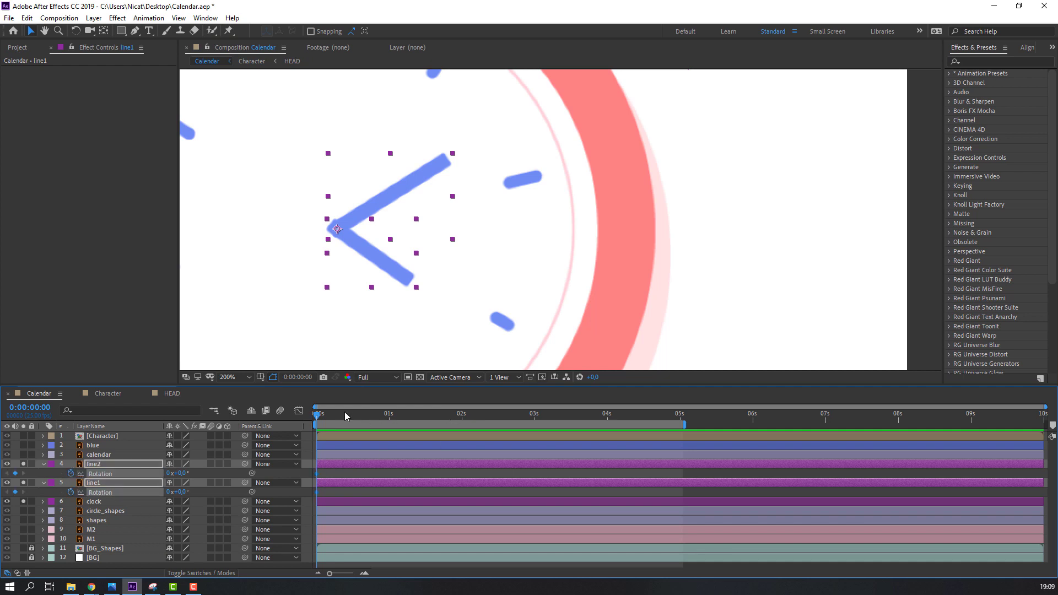
- At 0:00:05:01, set line1's Rotation to 205° and line2's to 10°, and preview the clock hands
click(684, 423)
click(336, 495)
drag(178, 493, 284, 492)
key(ctrl+z)
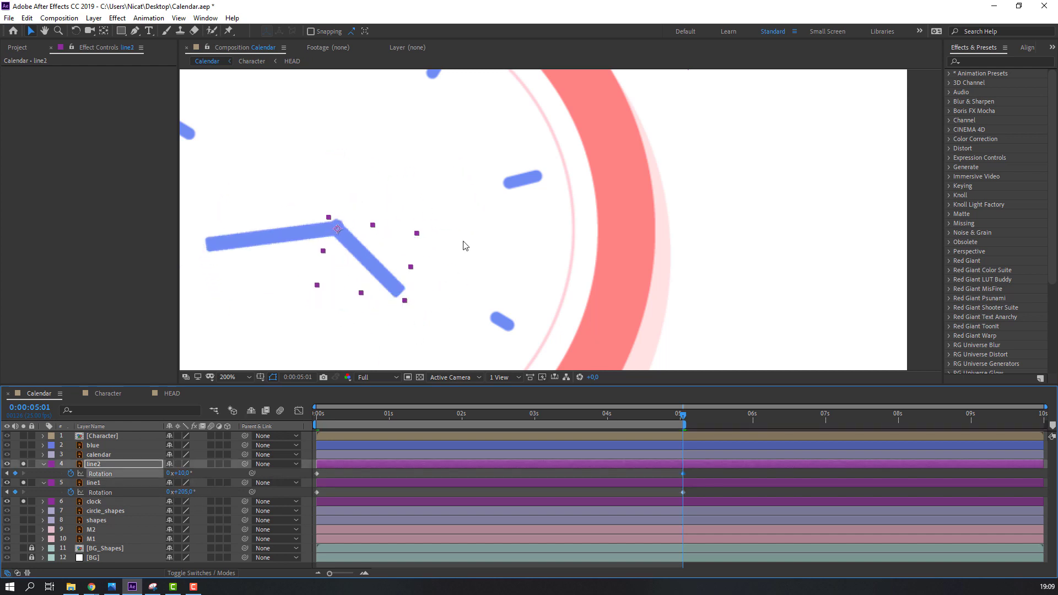
scroll(465, 246, down, 1)
key(space)
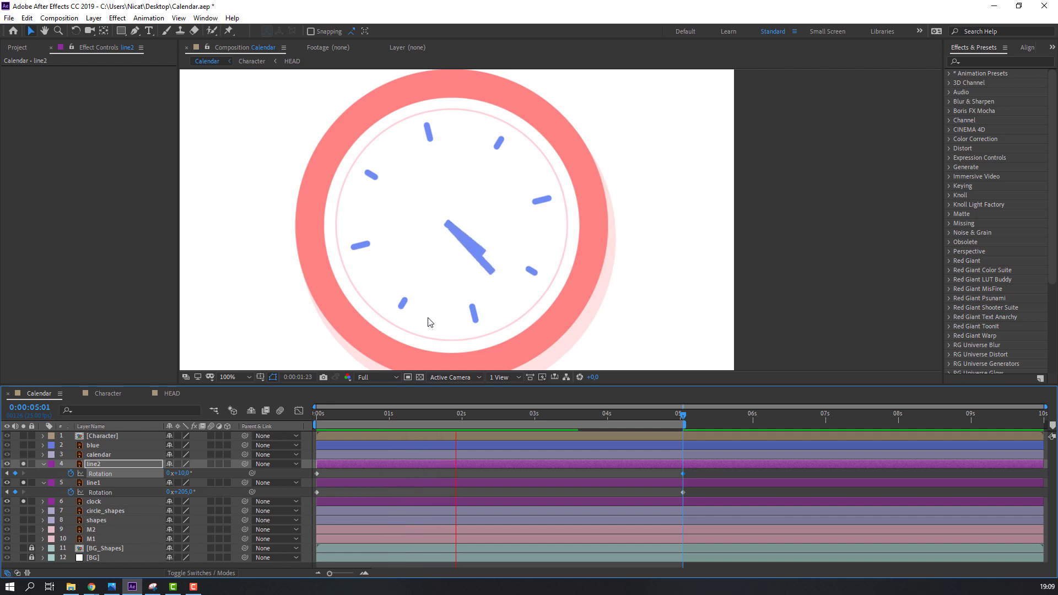
key(space)
- Increase line1's Rotation at 0:00:05:01 to 323° and preview the faster hand
drag(182, 492, 248, 493)
key(space)
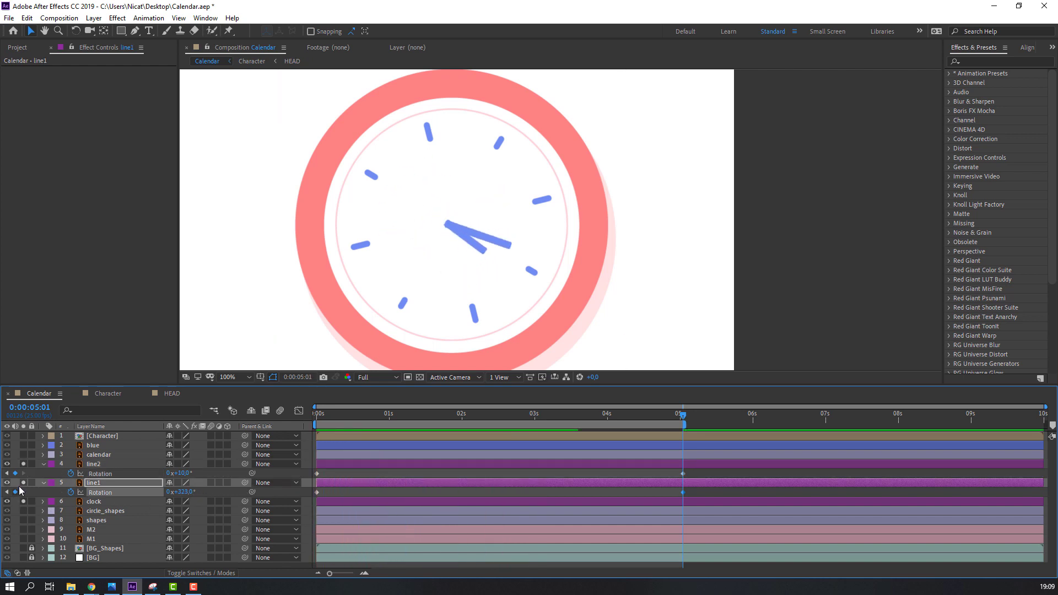
key(space)
- Turn off solo for the clock layers to show the whole scene, and collapse the clock hands' properties
click(23, 483)
click(23, 501)
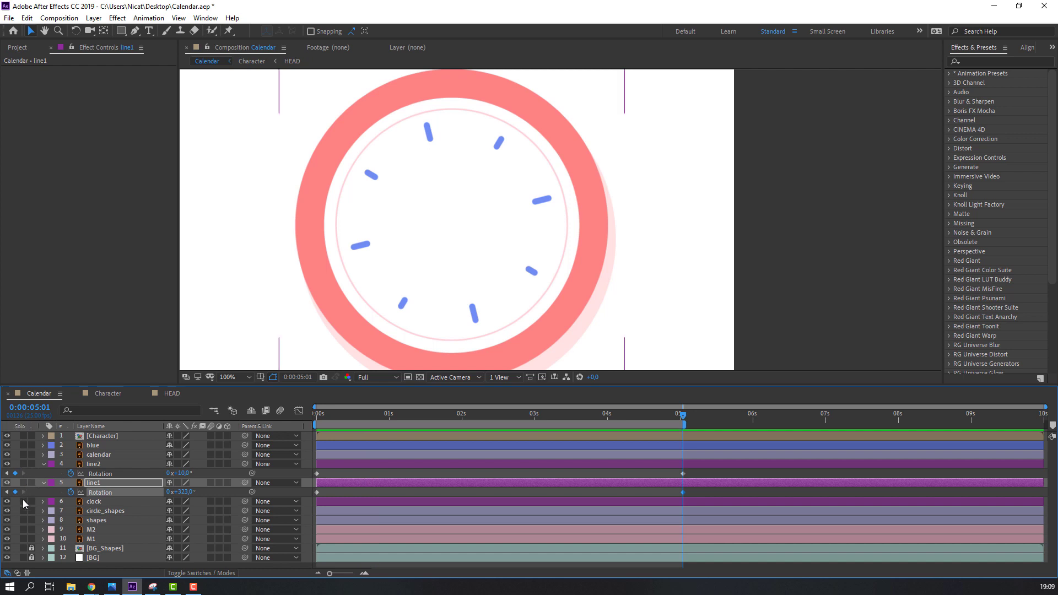
click(44, 464)
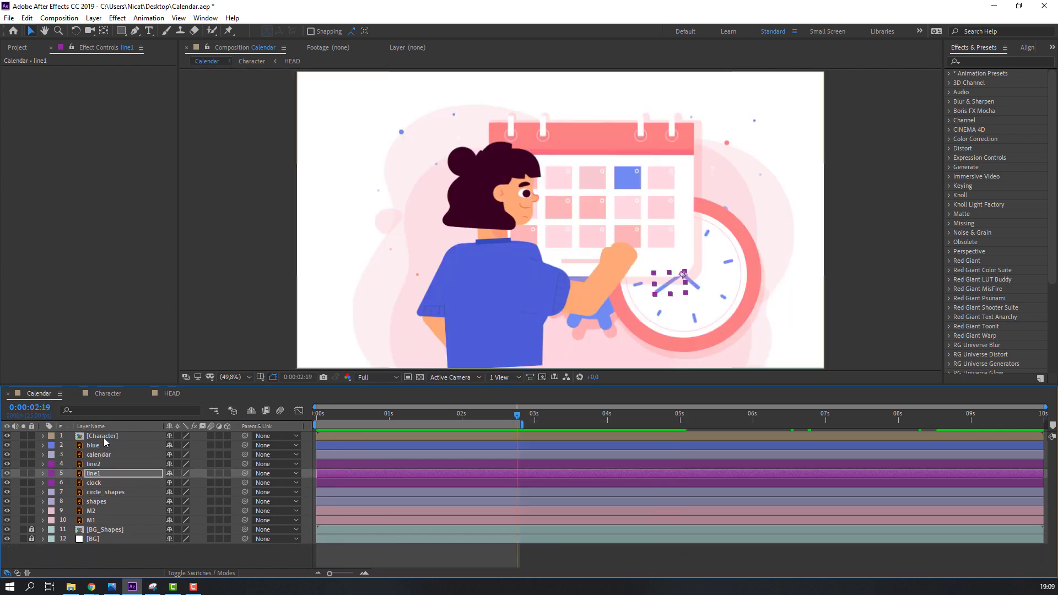
- Move the Character layer slightly down in the composition and preview the full animation
click(105, 436)
drag(510, 318, 510, 325)
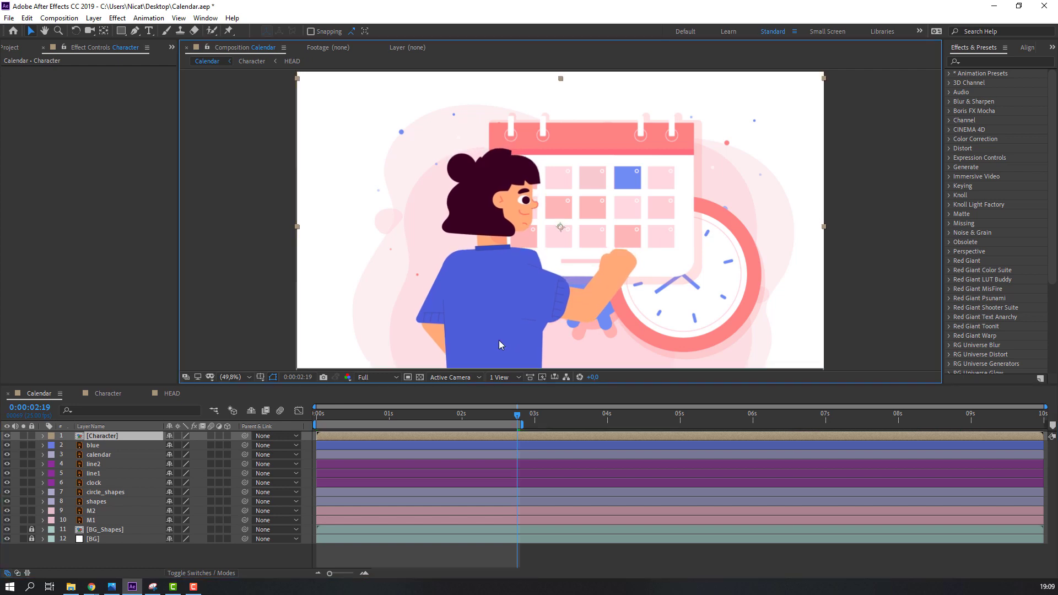
drag(484, 417, 440, 415)
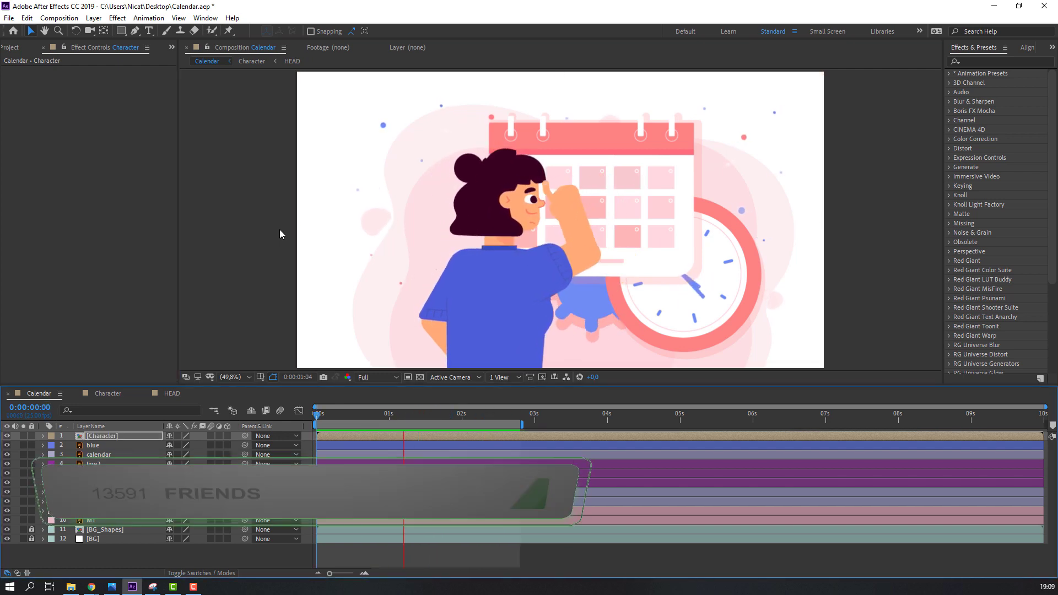